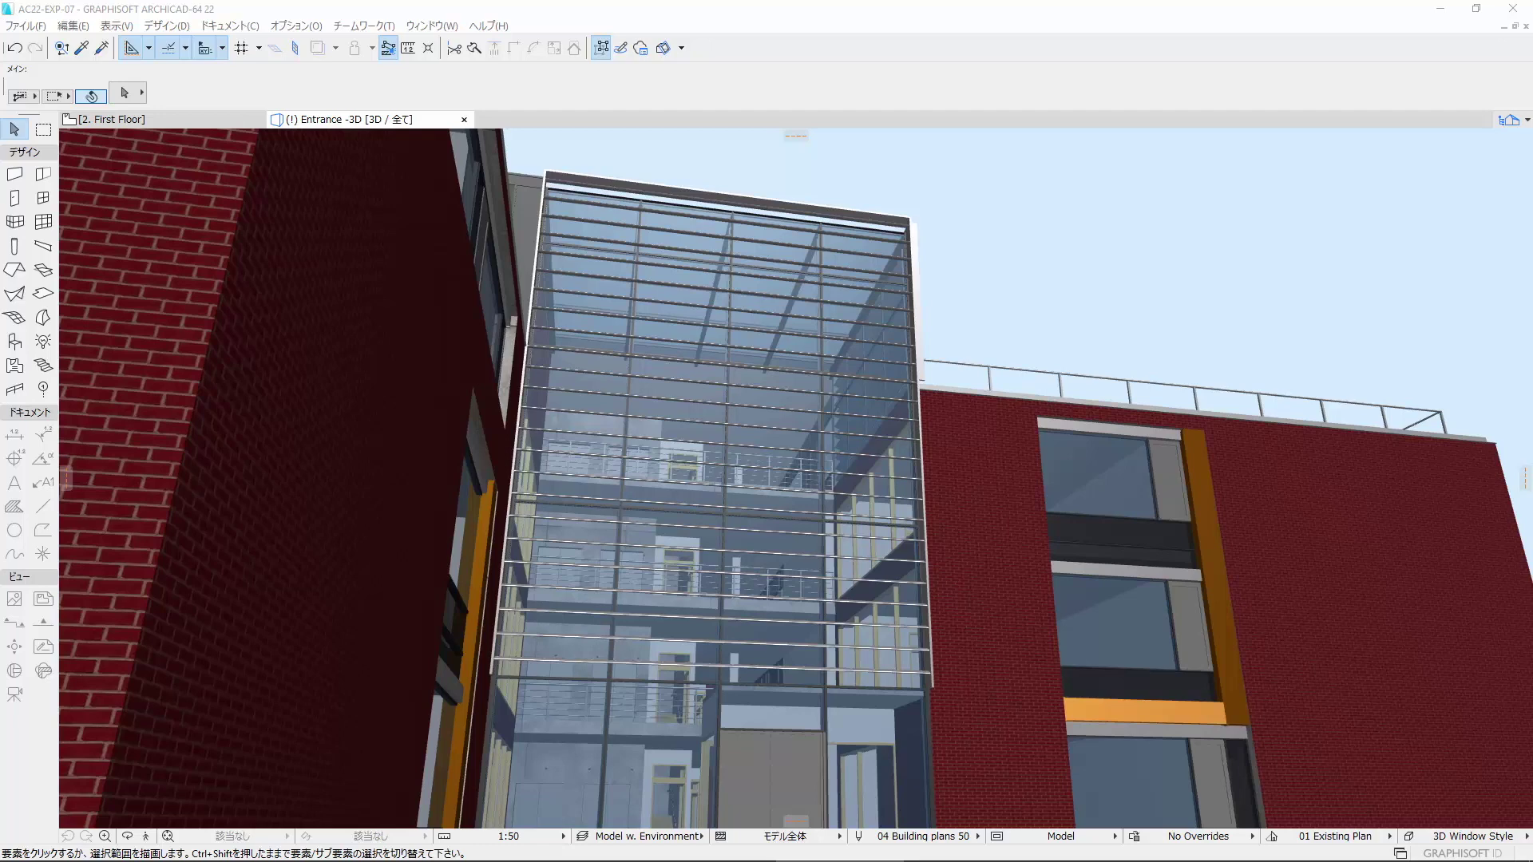
Open the Property Manager and select Golden Ratio, keeping its Number data type.
click(294, 25)
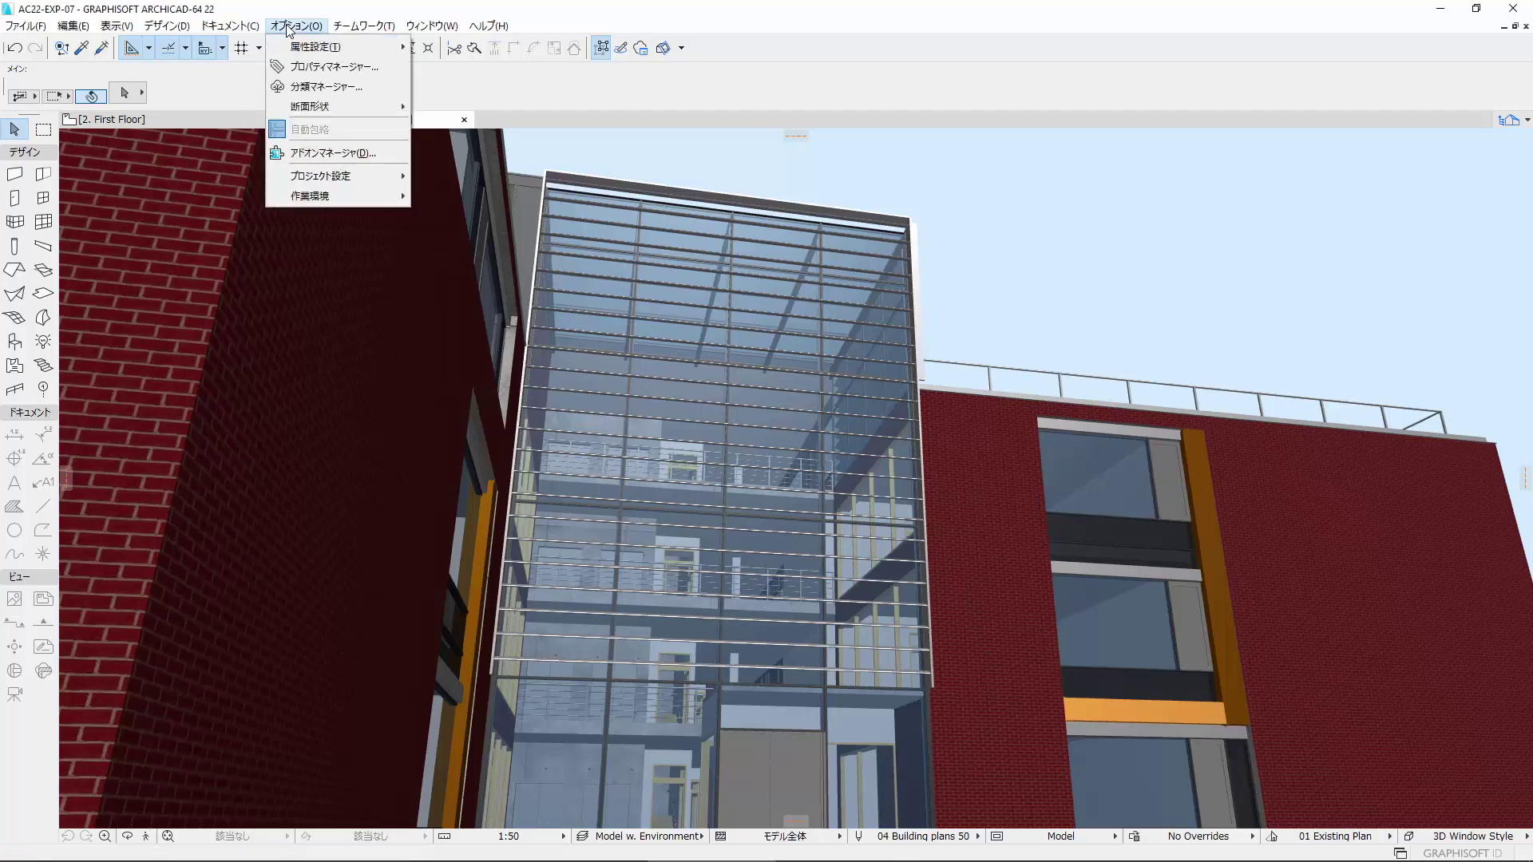
click(345, 66)
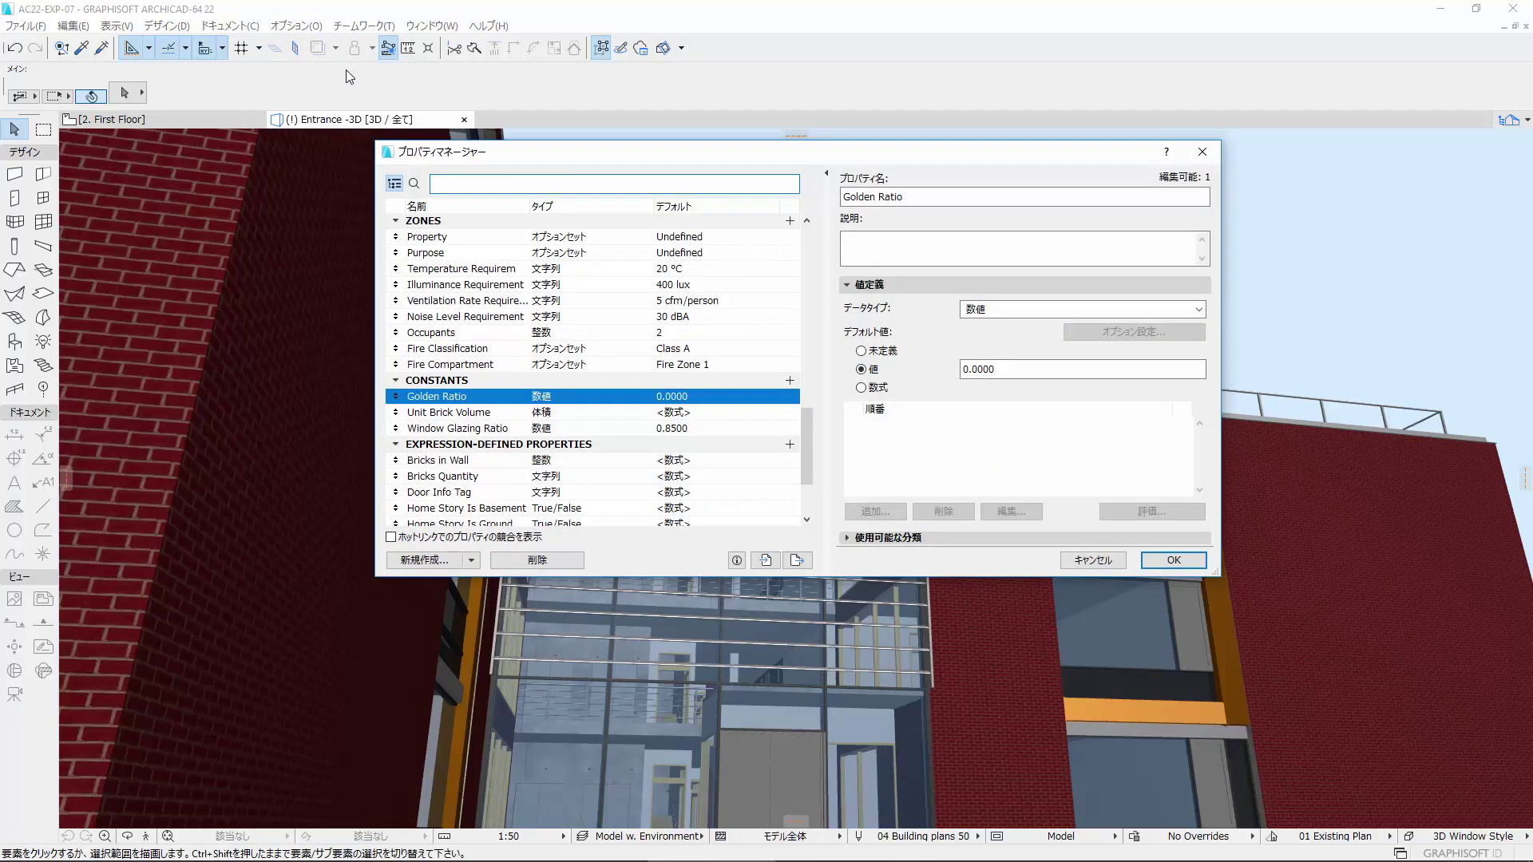
click(495, 399)
click(1199, 313)
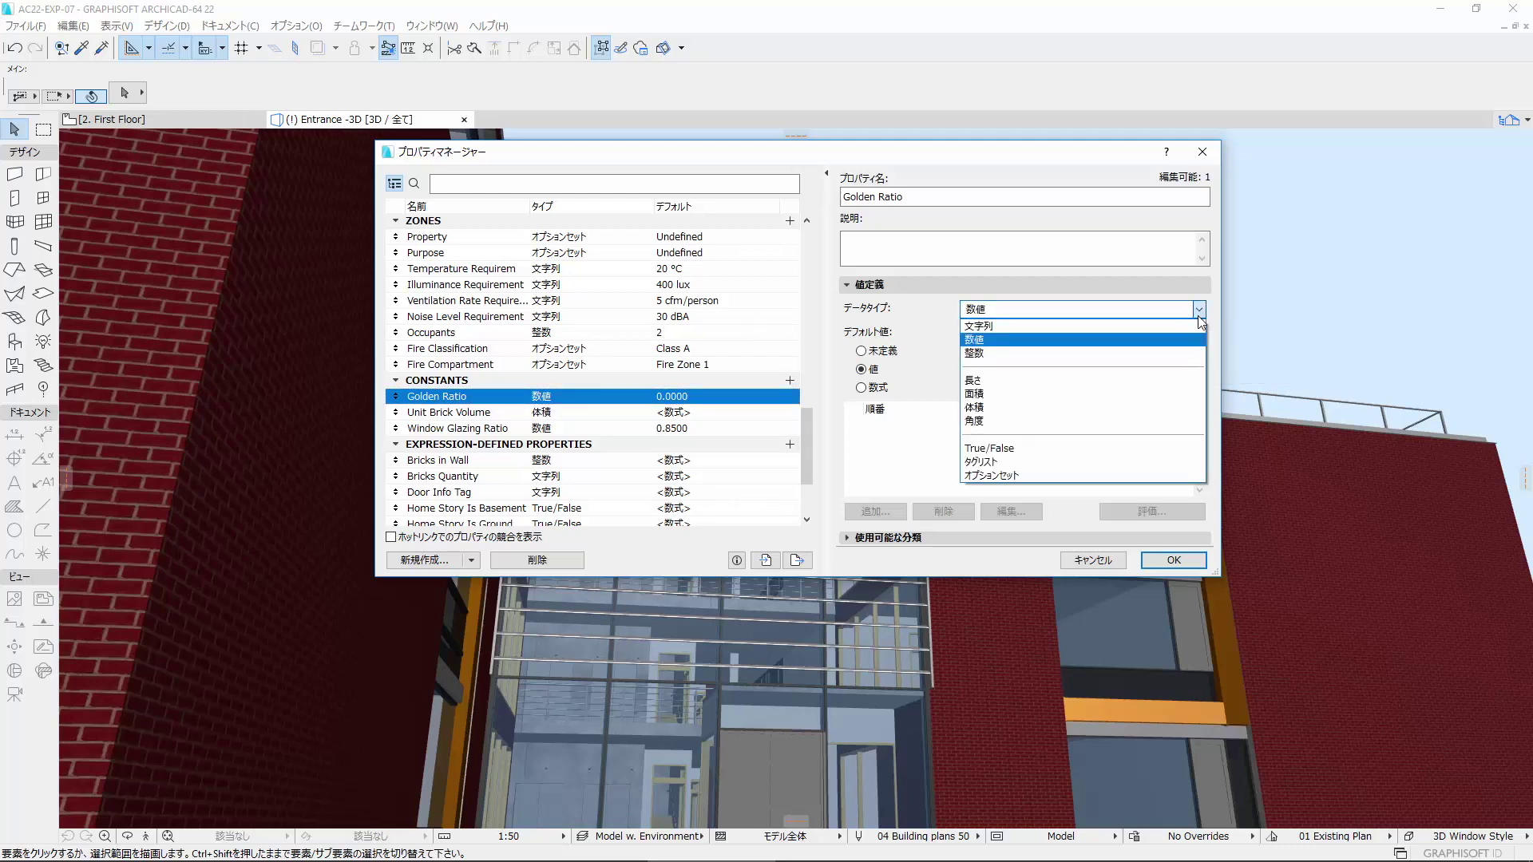
click(1198, 314)
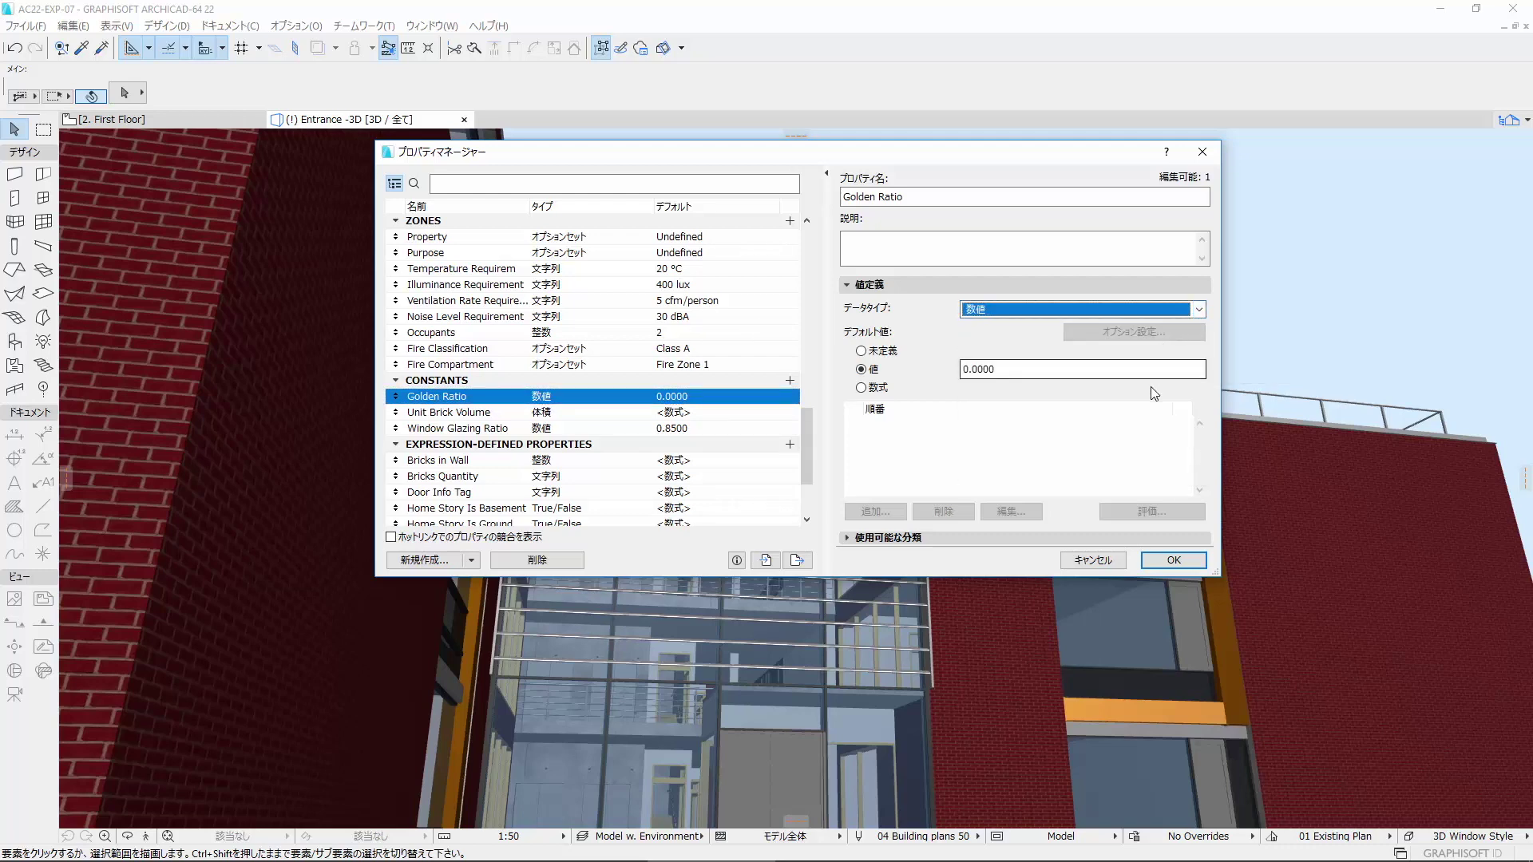
Review Golden Ratio's available classifications, then switch its default value to a formula.
click(846, 540)
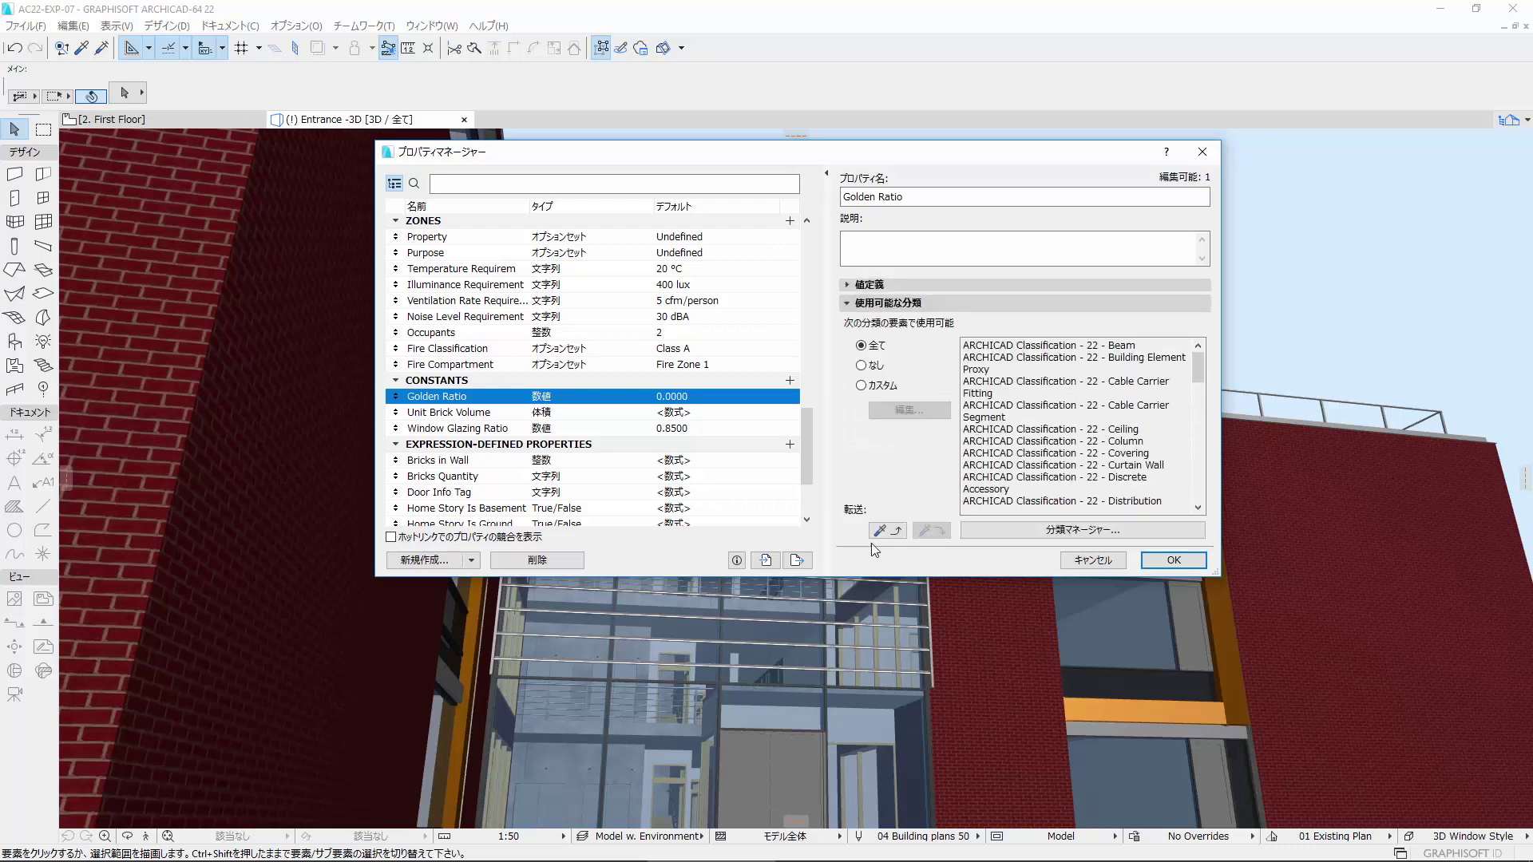
mouse_move(1198, 376)
mouse_down()
mouse_move(1213, 476)
mouse_move(1190, 349)
mouse_up()
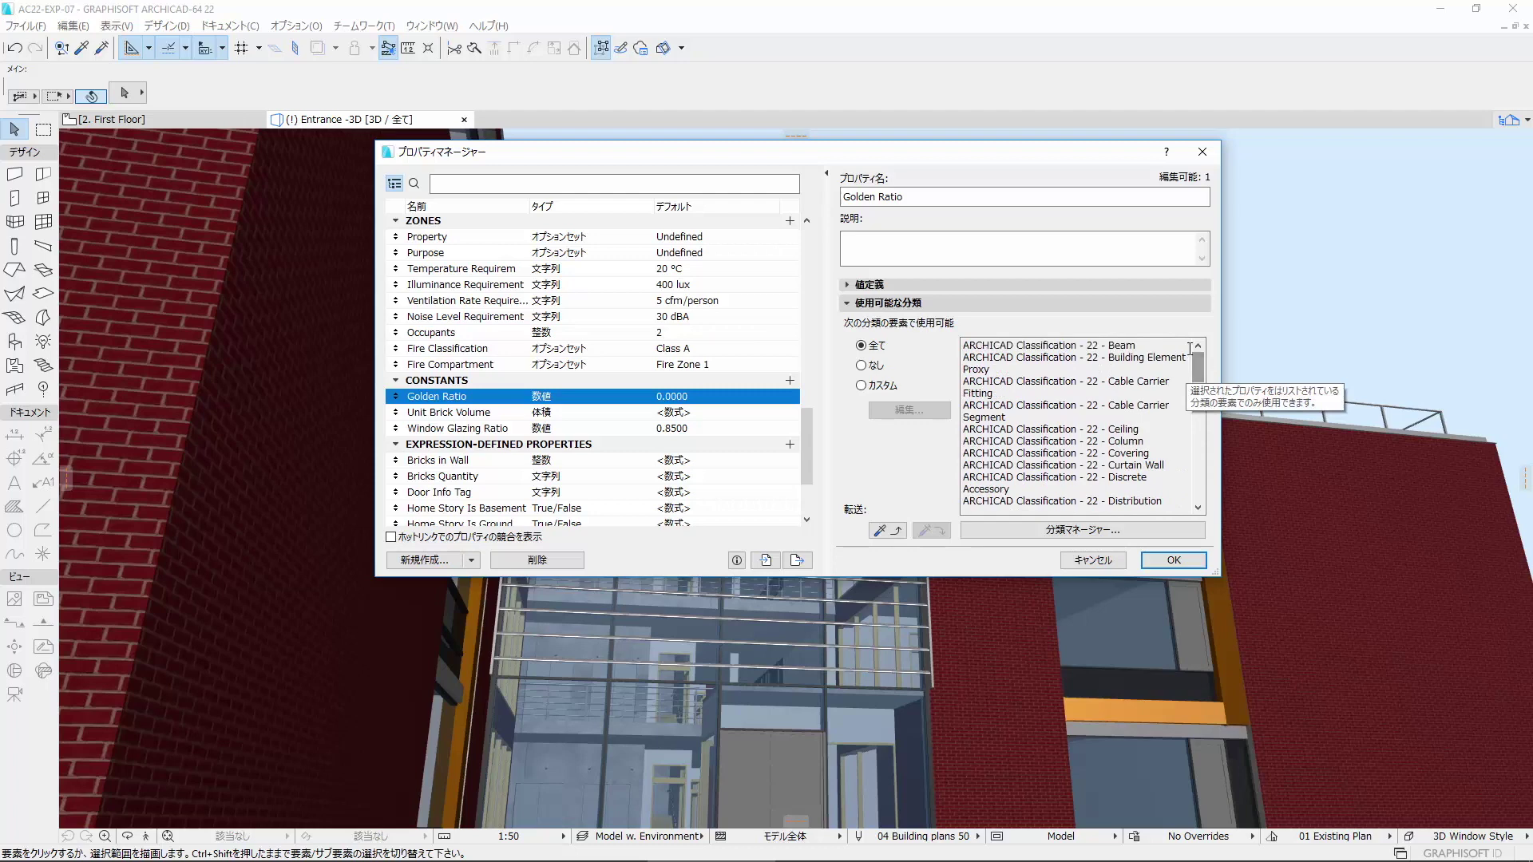
click(851, 285)
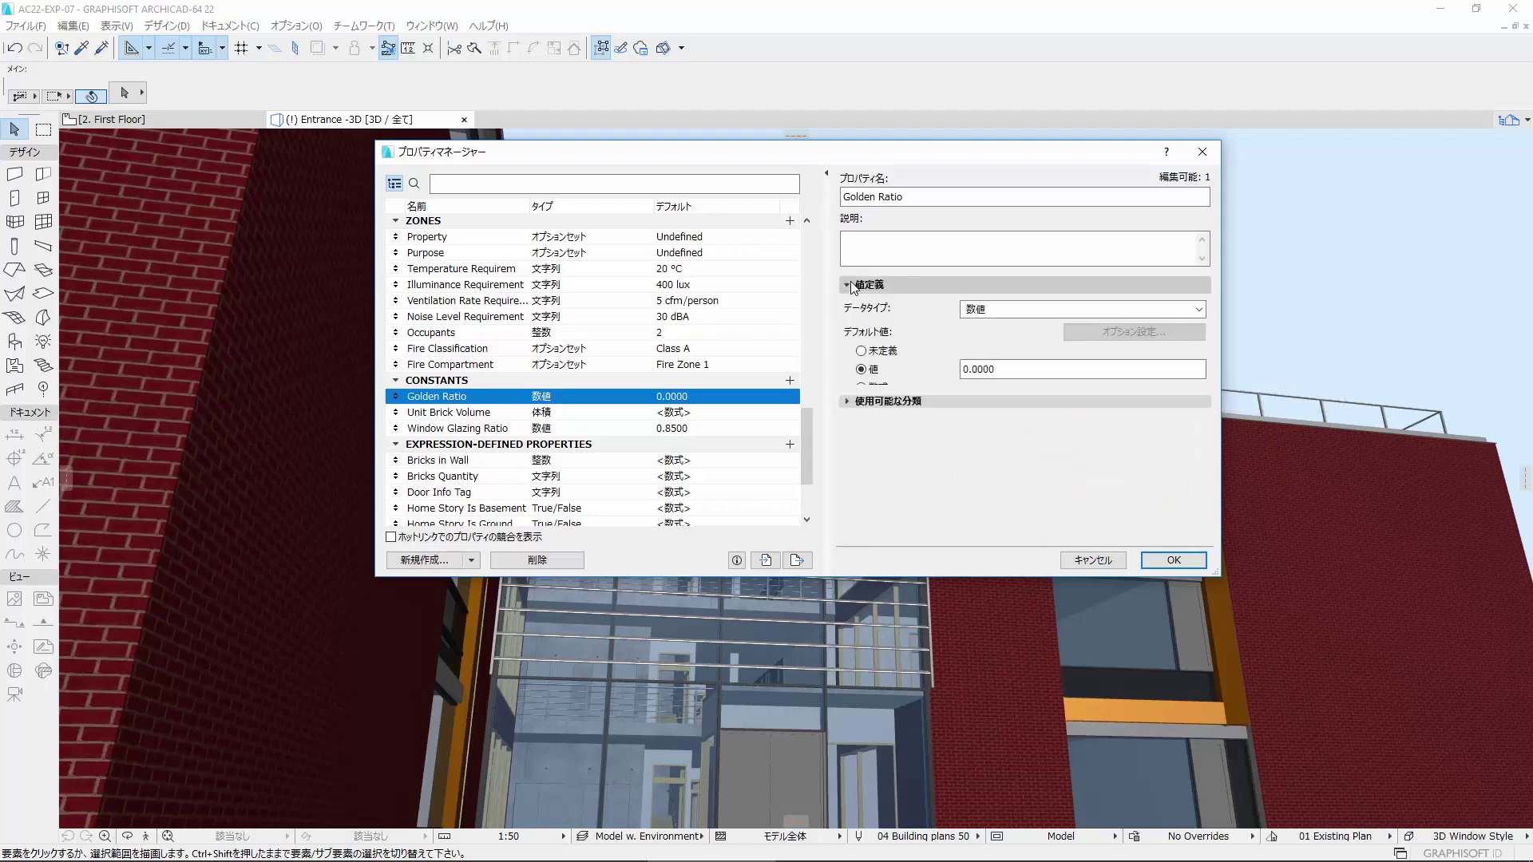
click(863, 391)
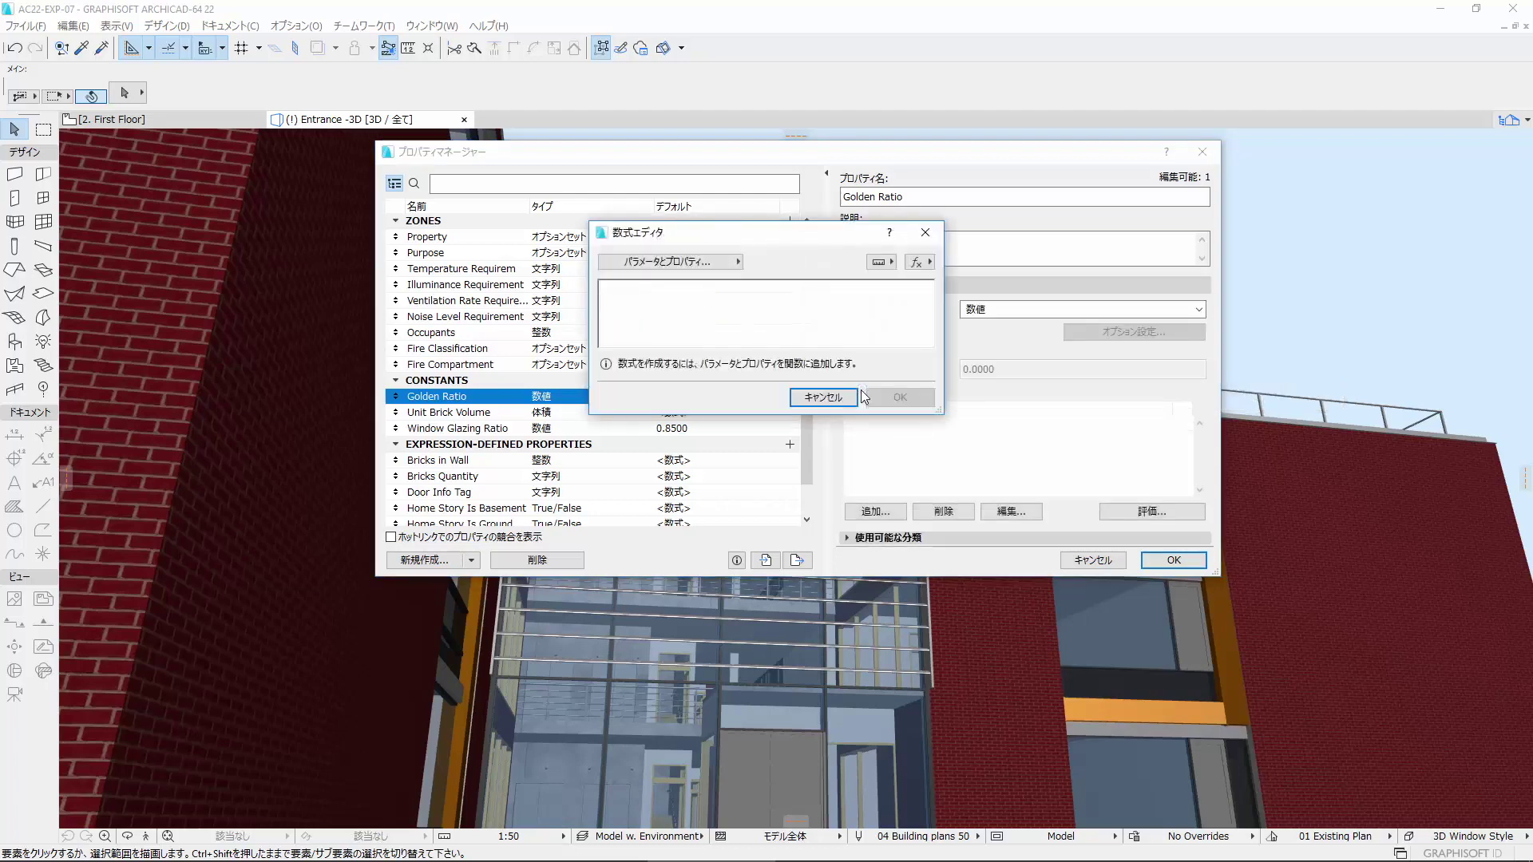
Build Golden Ratio's default formula (SQRT(5)+1)/2 using the SQRT function and confirm it.
click(925, 262)
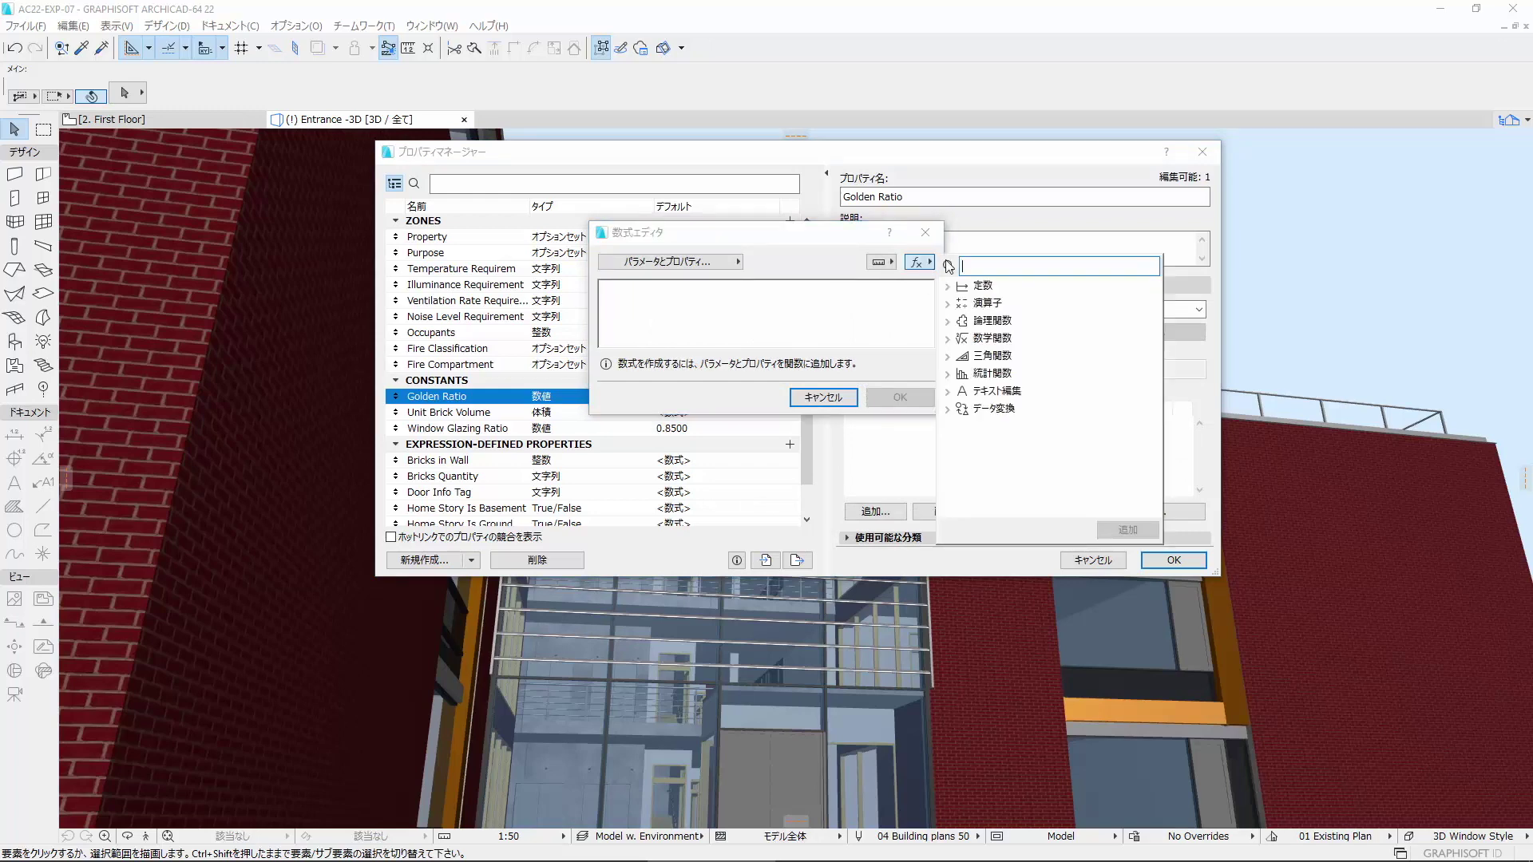
text(sqrt)
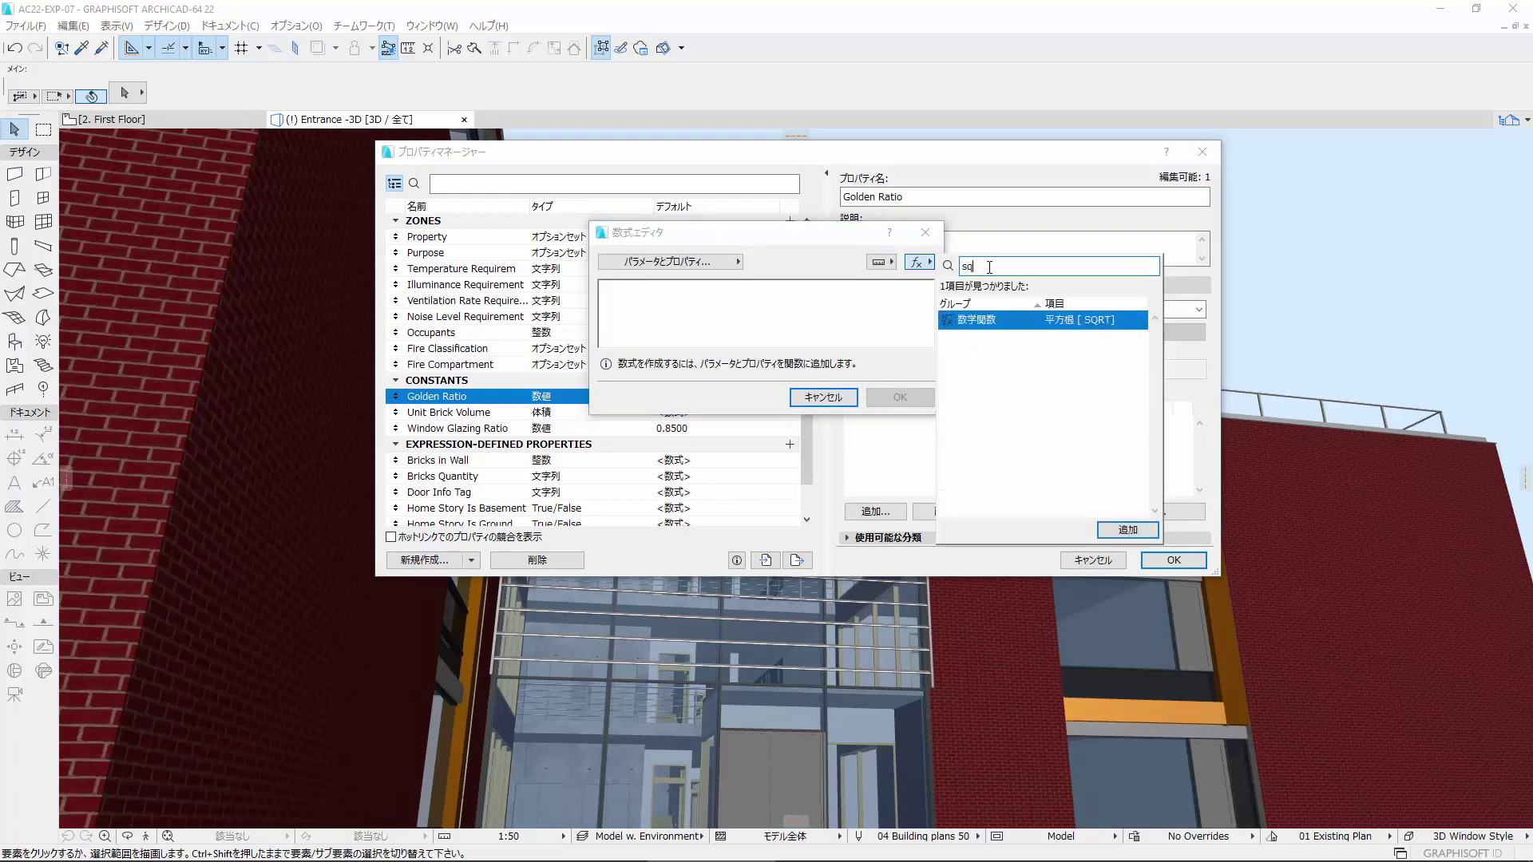
double_click(1084, 321)
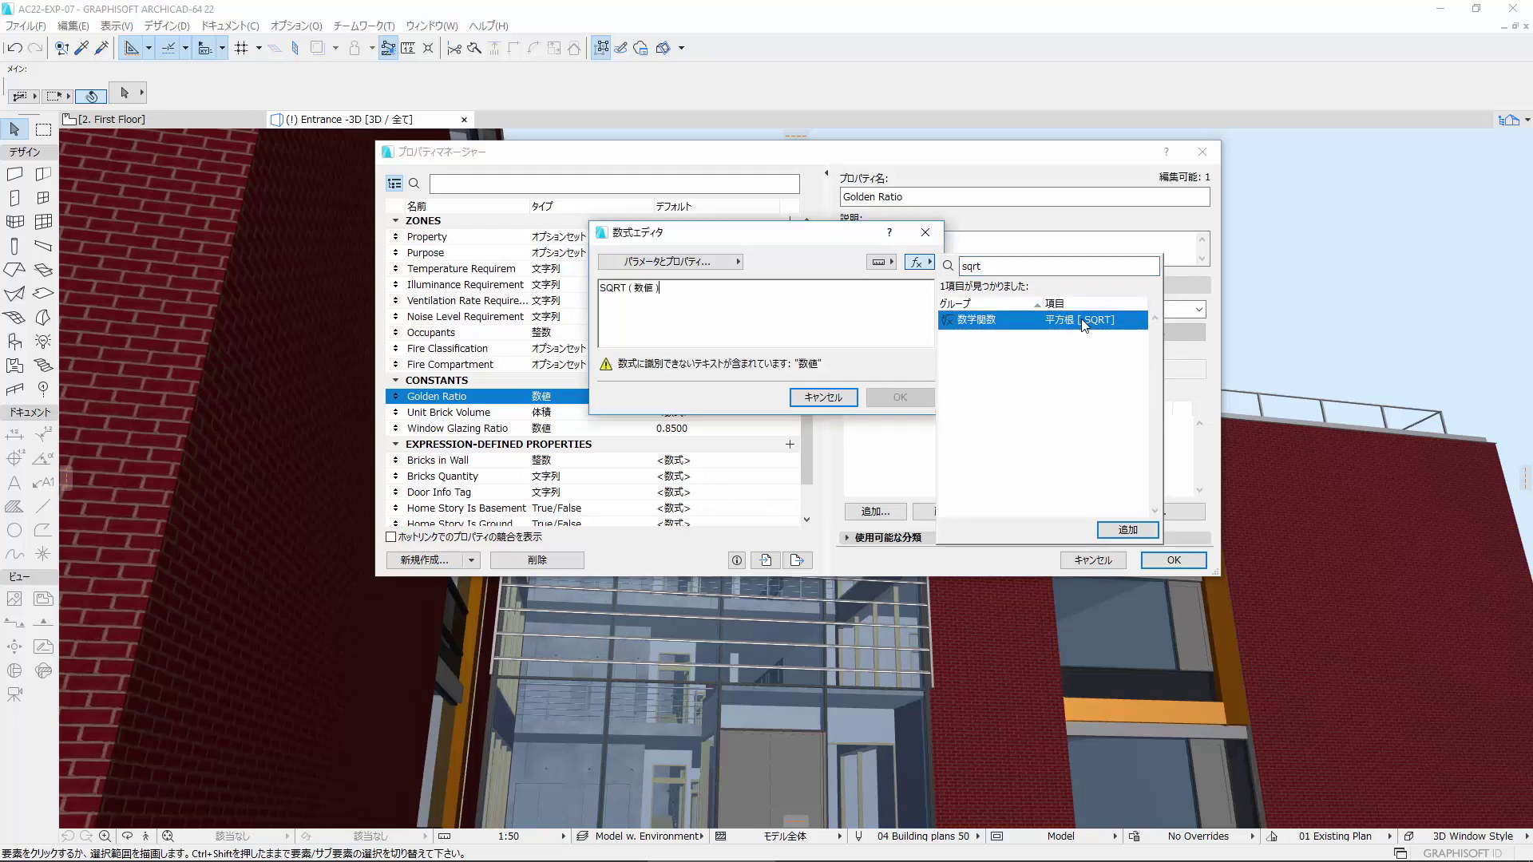
click(861, 324)
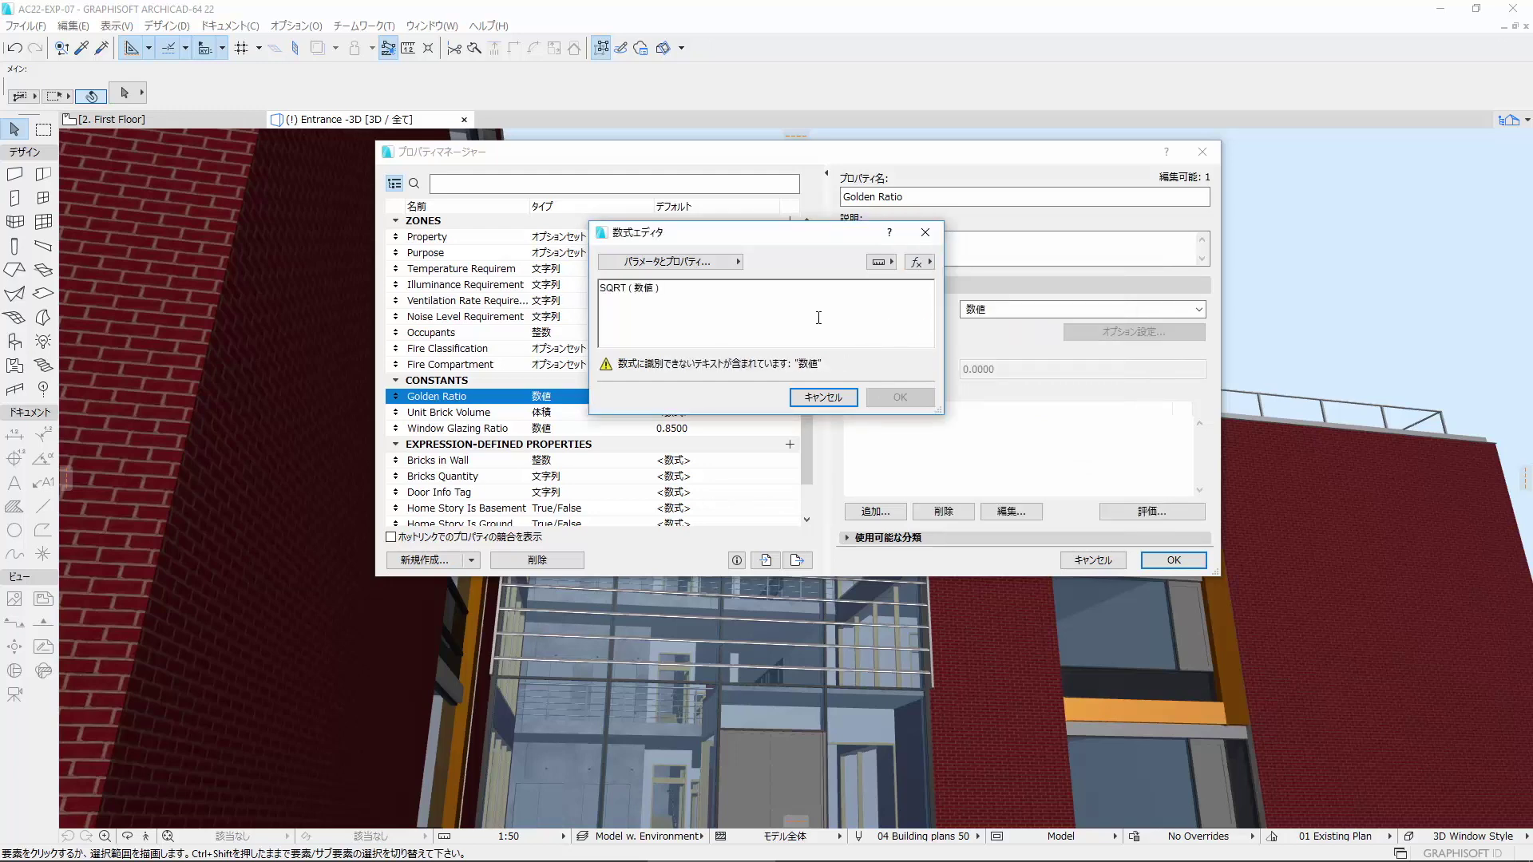
double_click(646, 289)
text(5 ) )
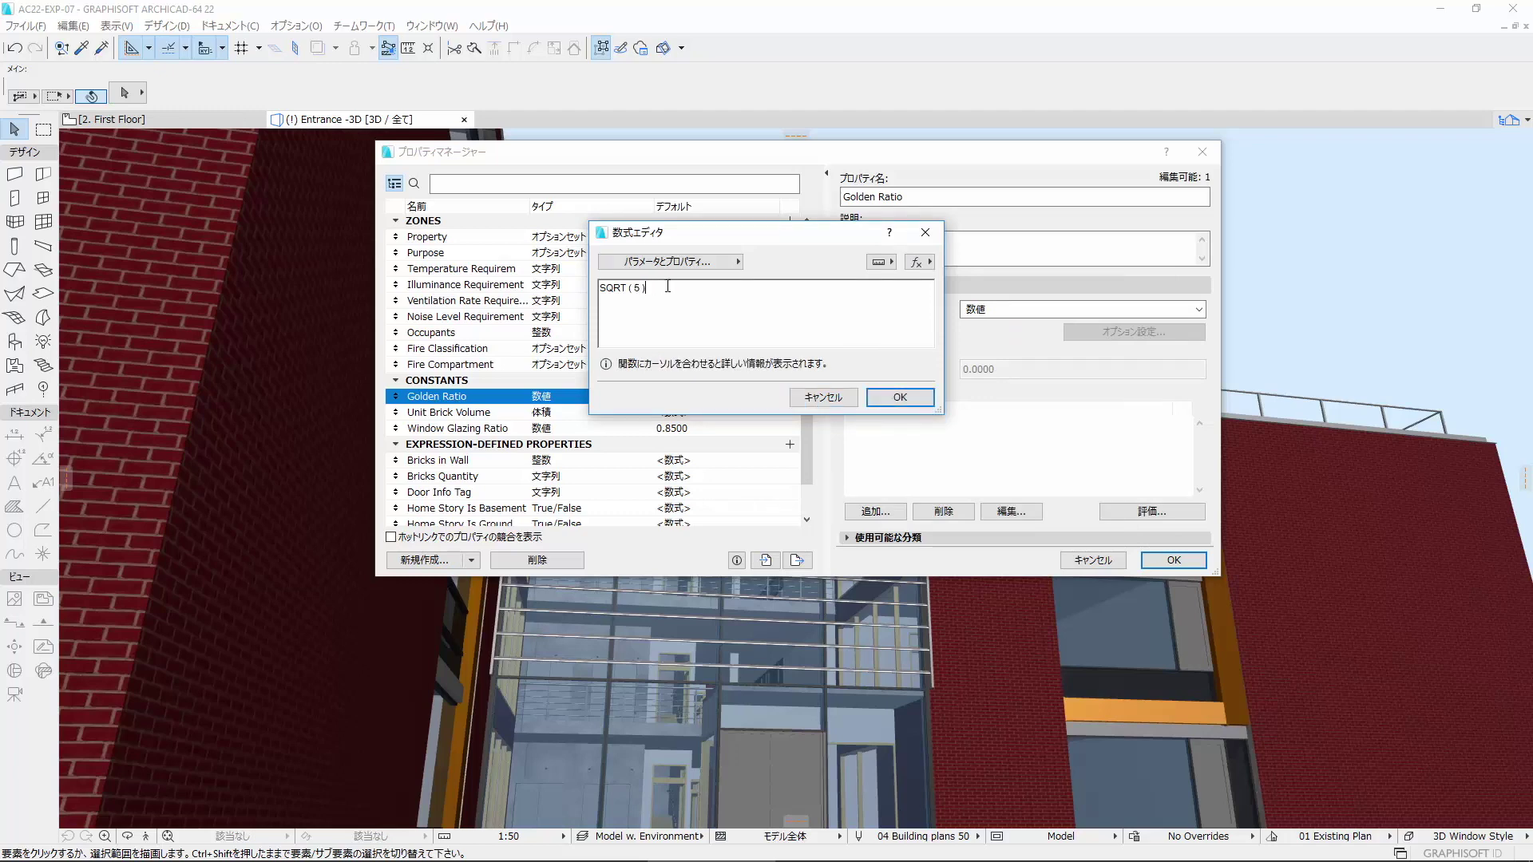
text(+1)
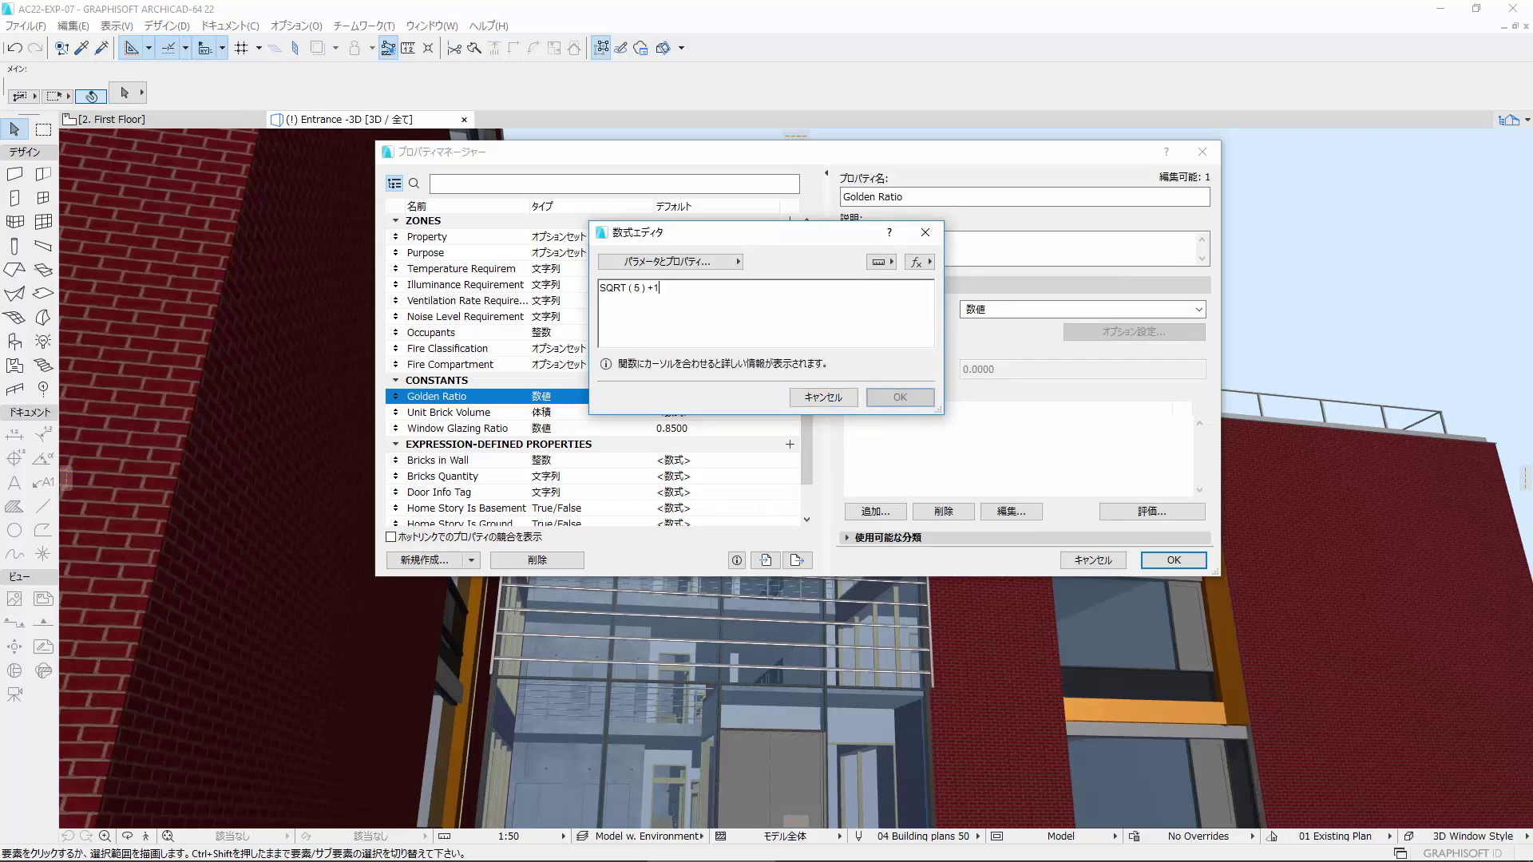
text())
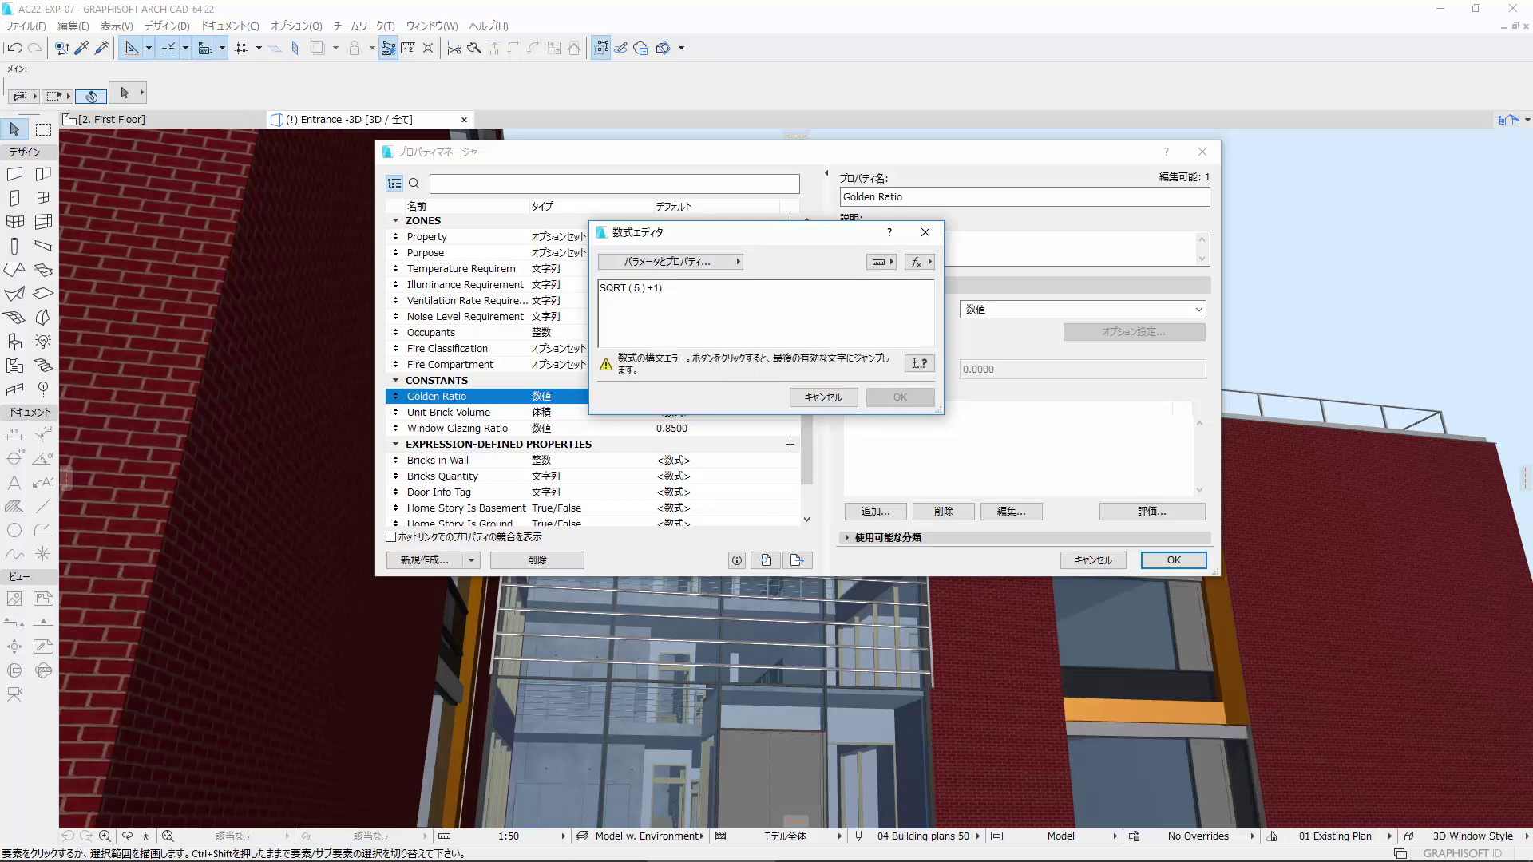
click(602, 288)
text(()
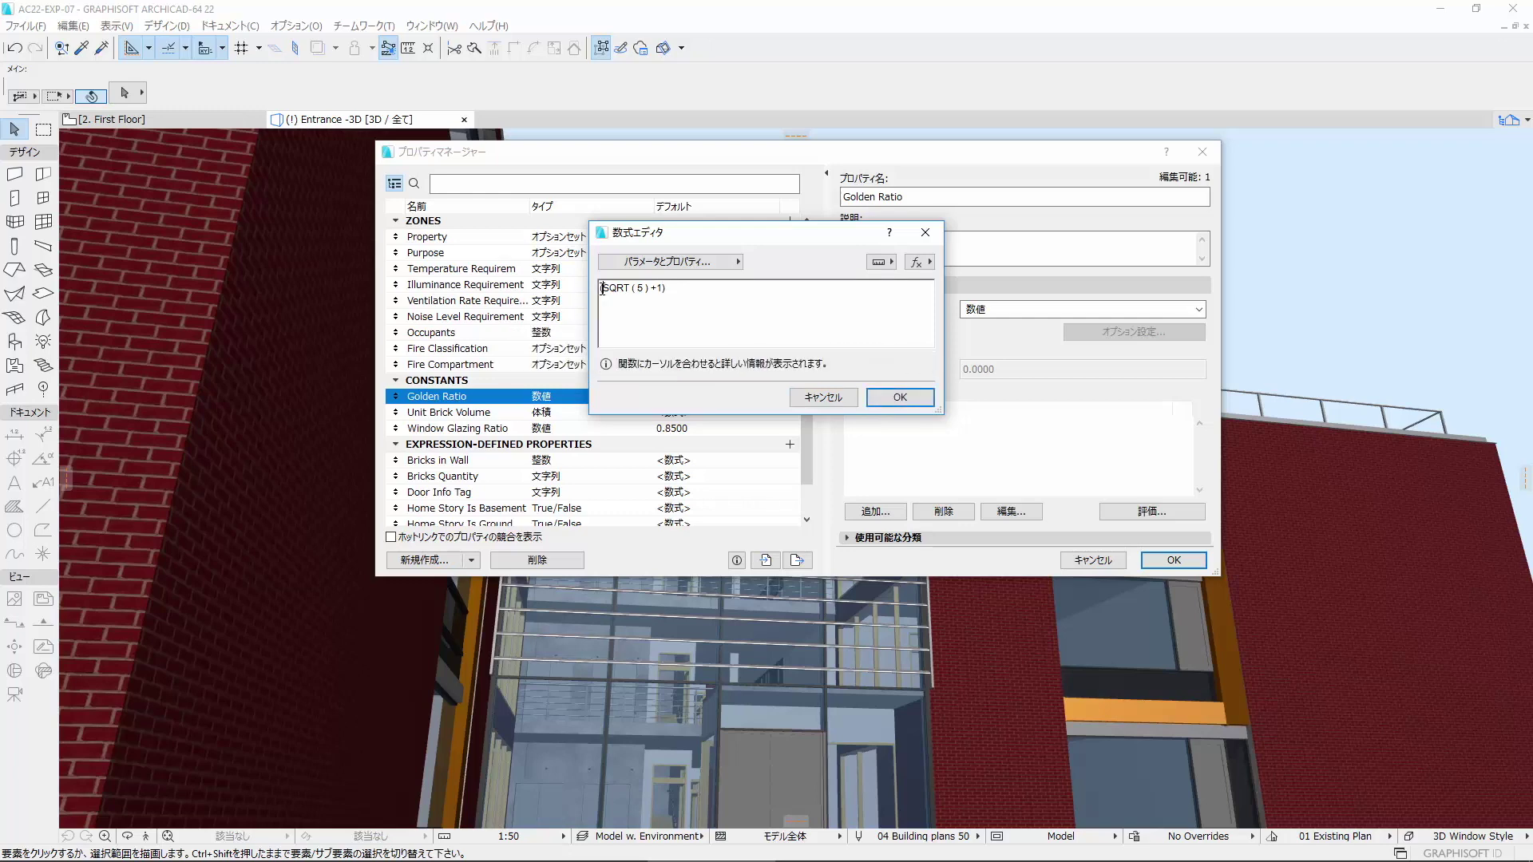
text(/)
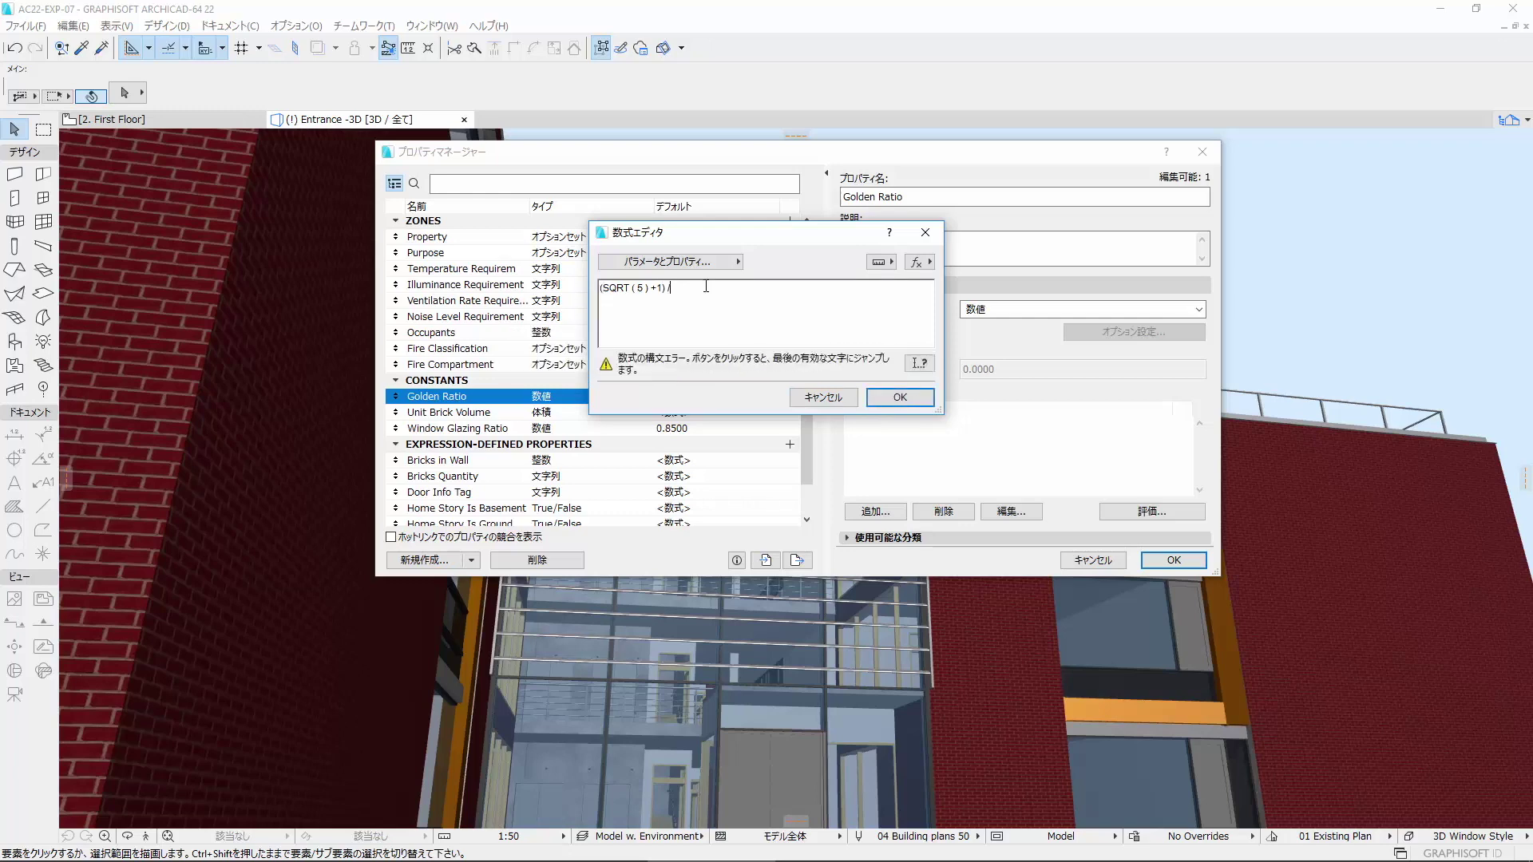
text(2)
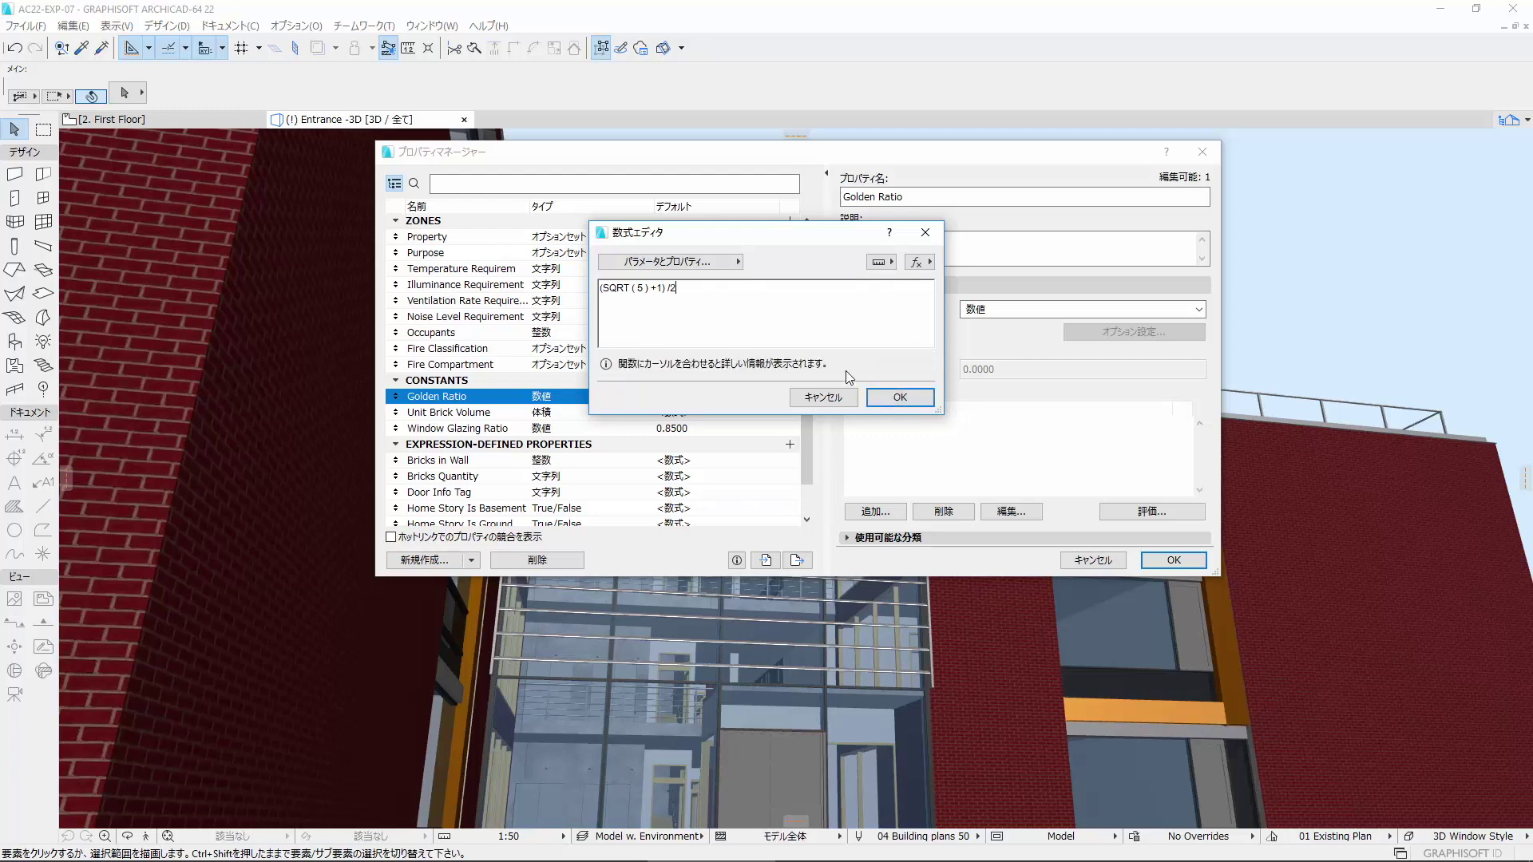
click(900, 397)
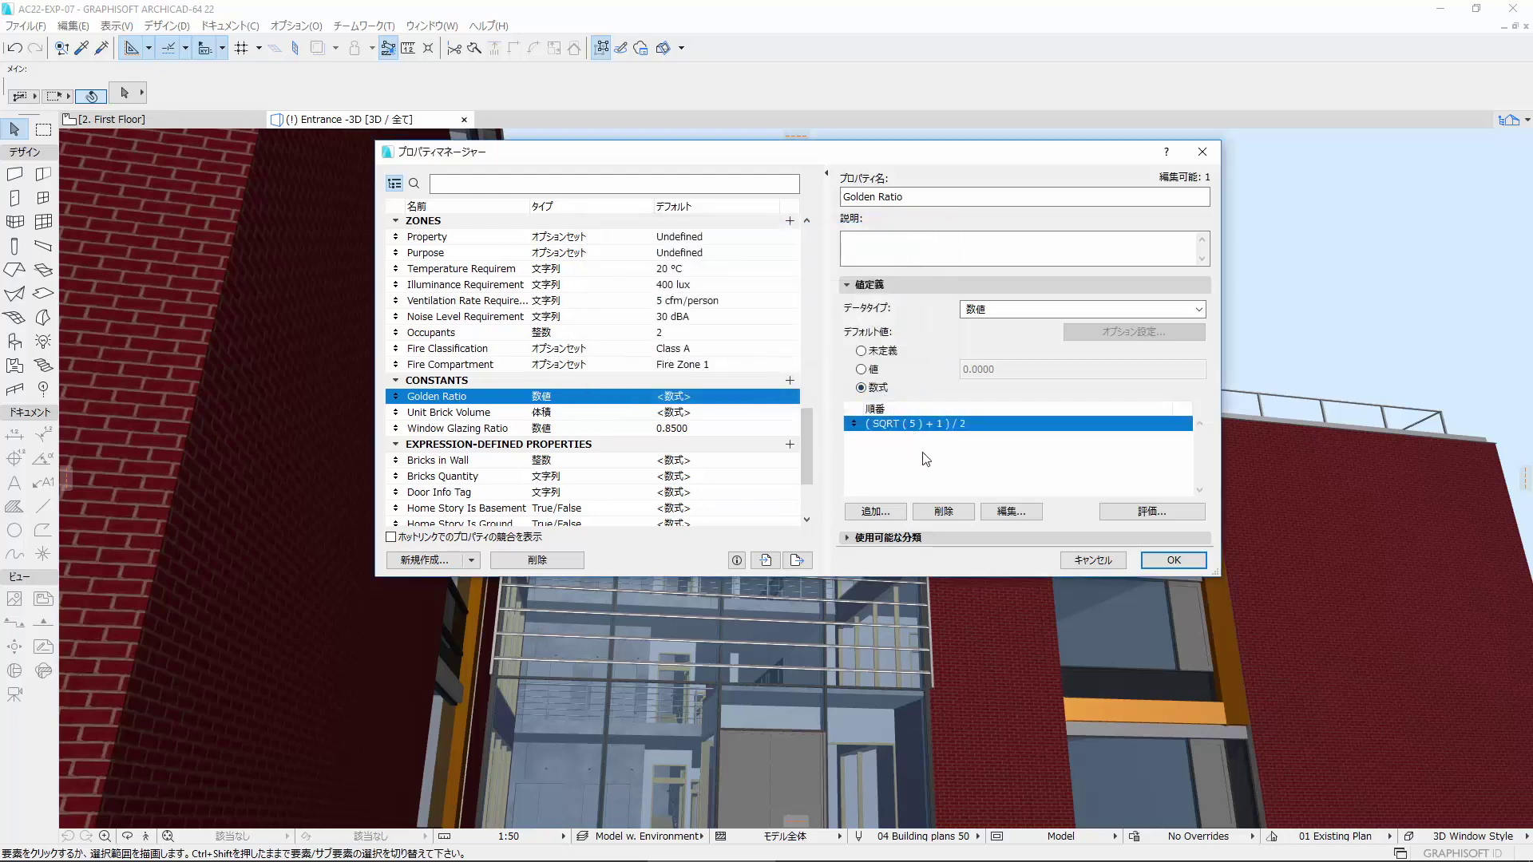
Scroll the property list and select Illumination Factor, showing its value definition.
click(851, 538)
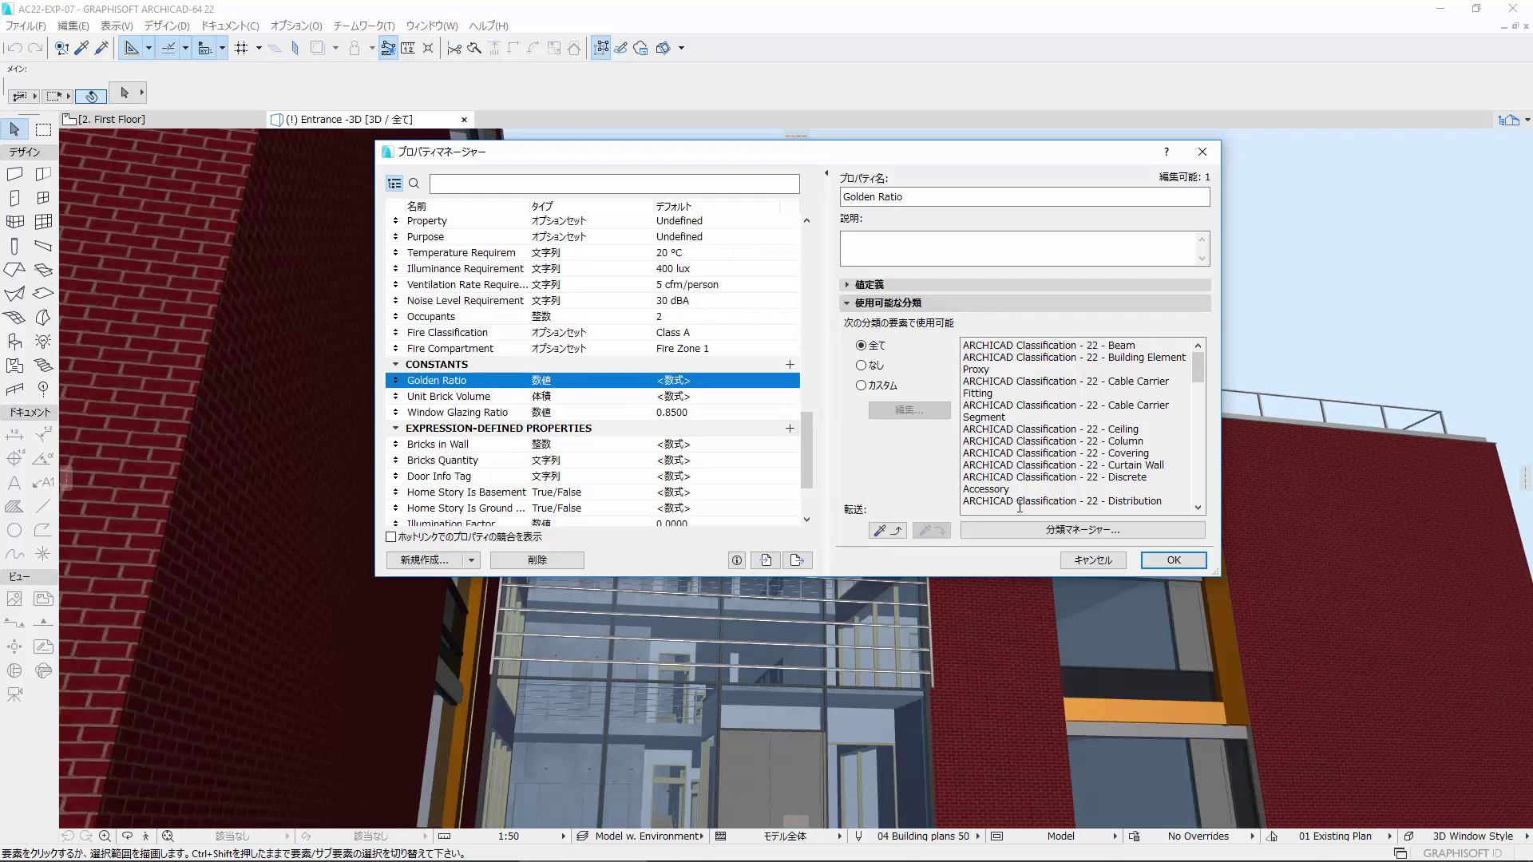
scroll(1190, 413, down, 4)
mouse_move(1198, 397)
mouse_down()
mouse_move(1200, 438)
mouse_move(1206, 361)
mouse_up()
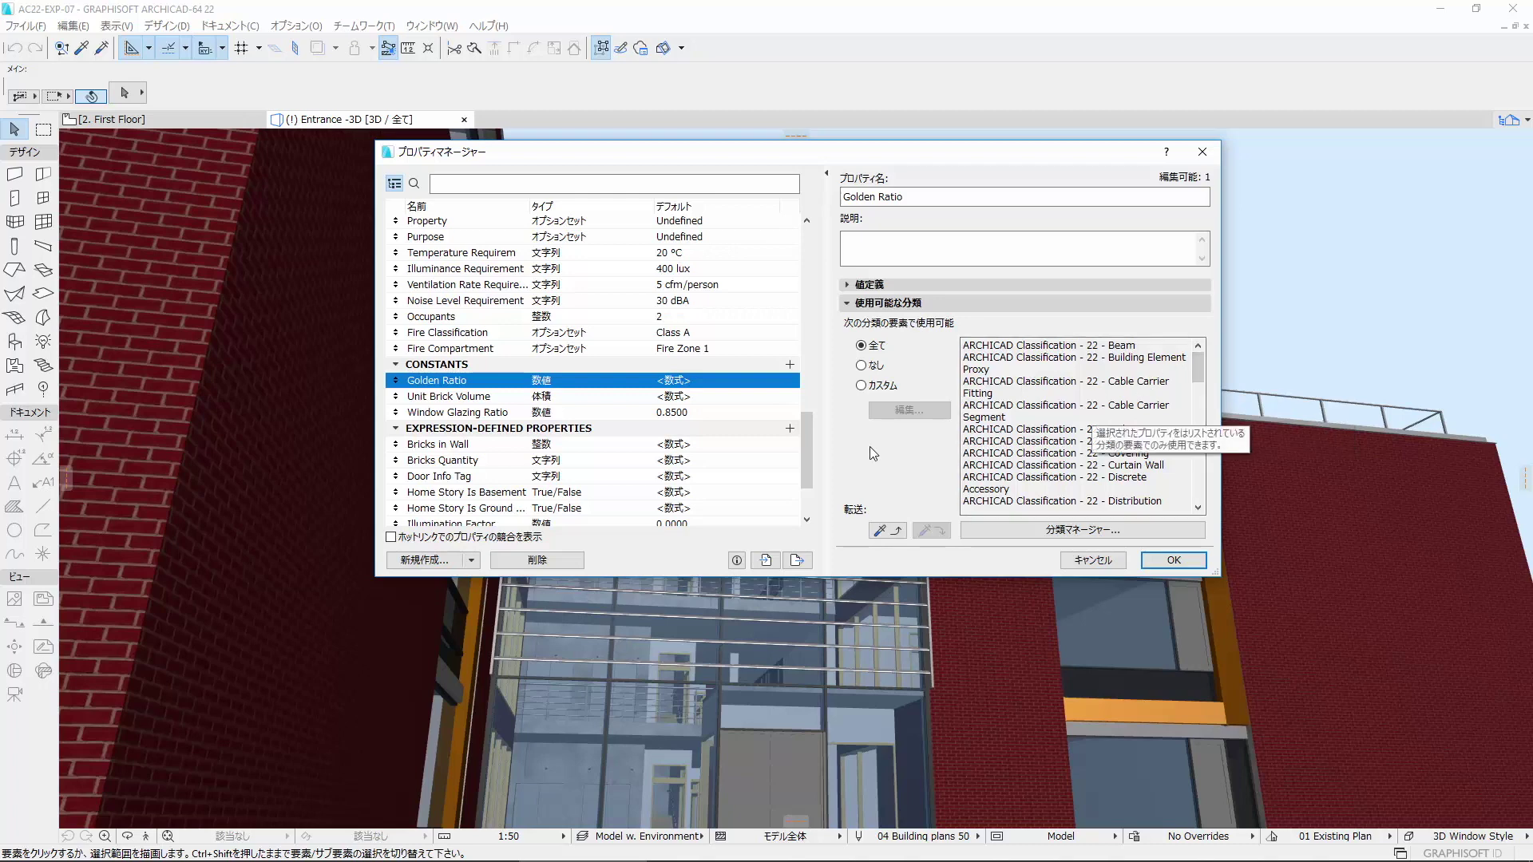
scroll(658, 449, down, 2)
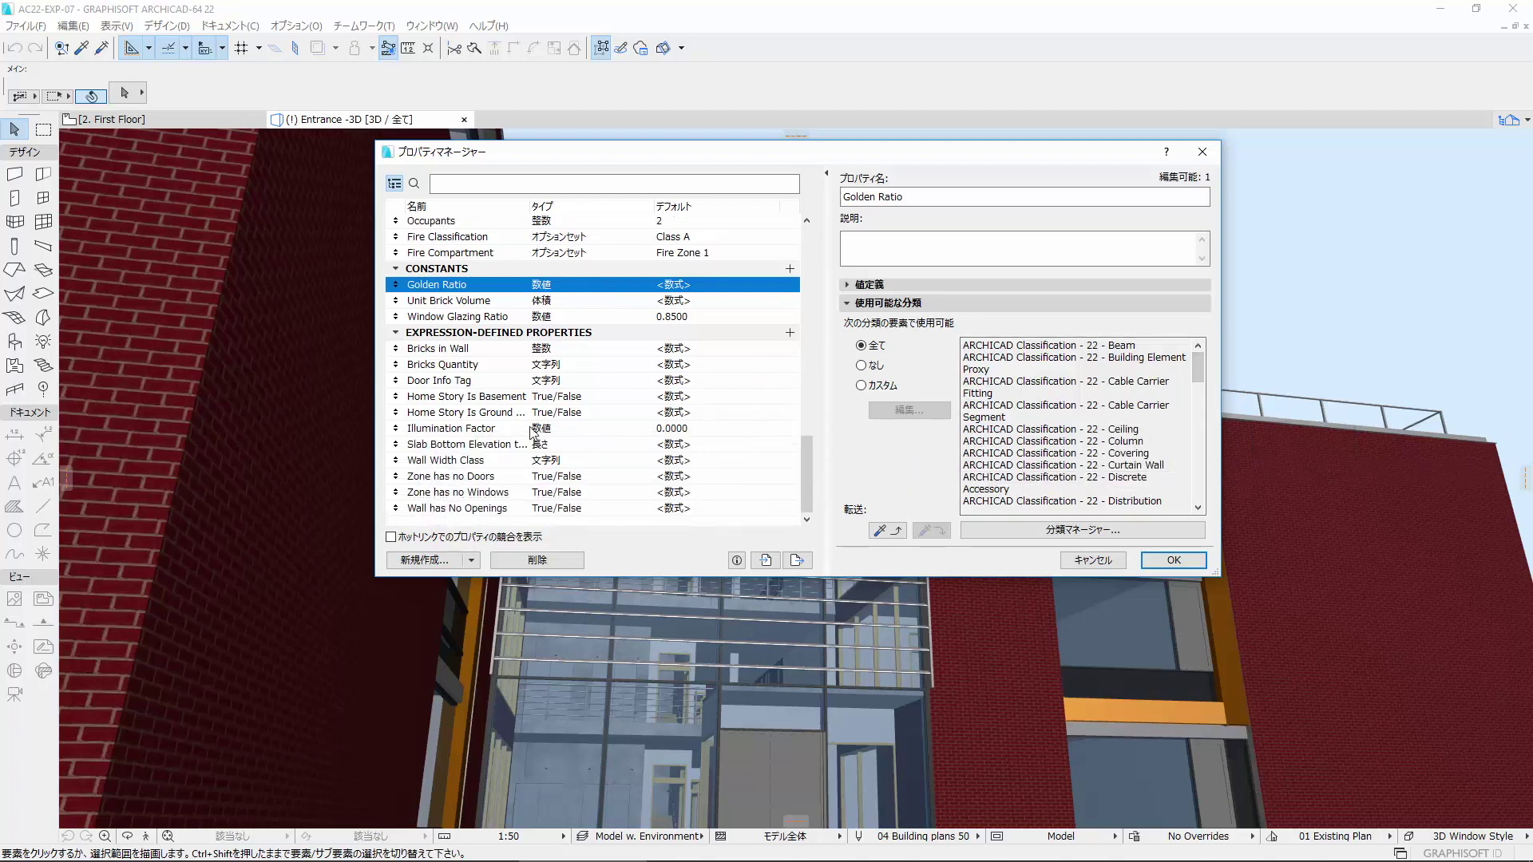
click(477, 433)
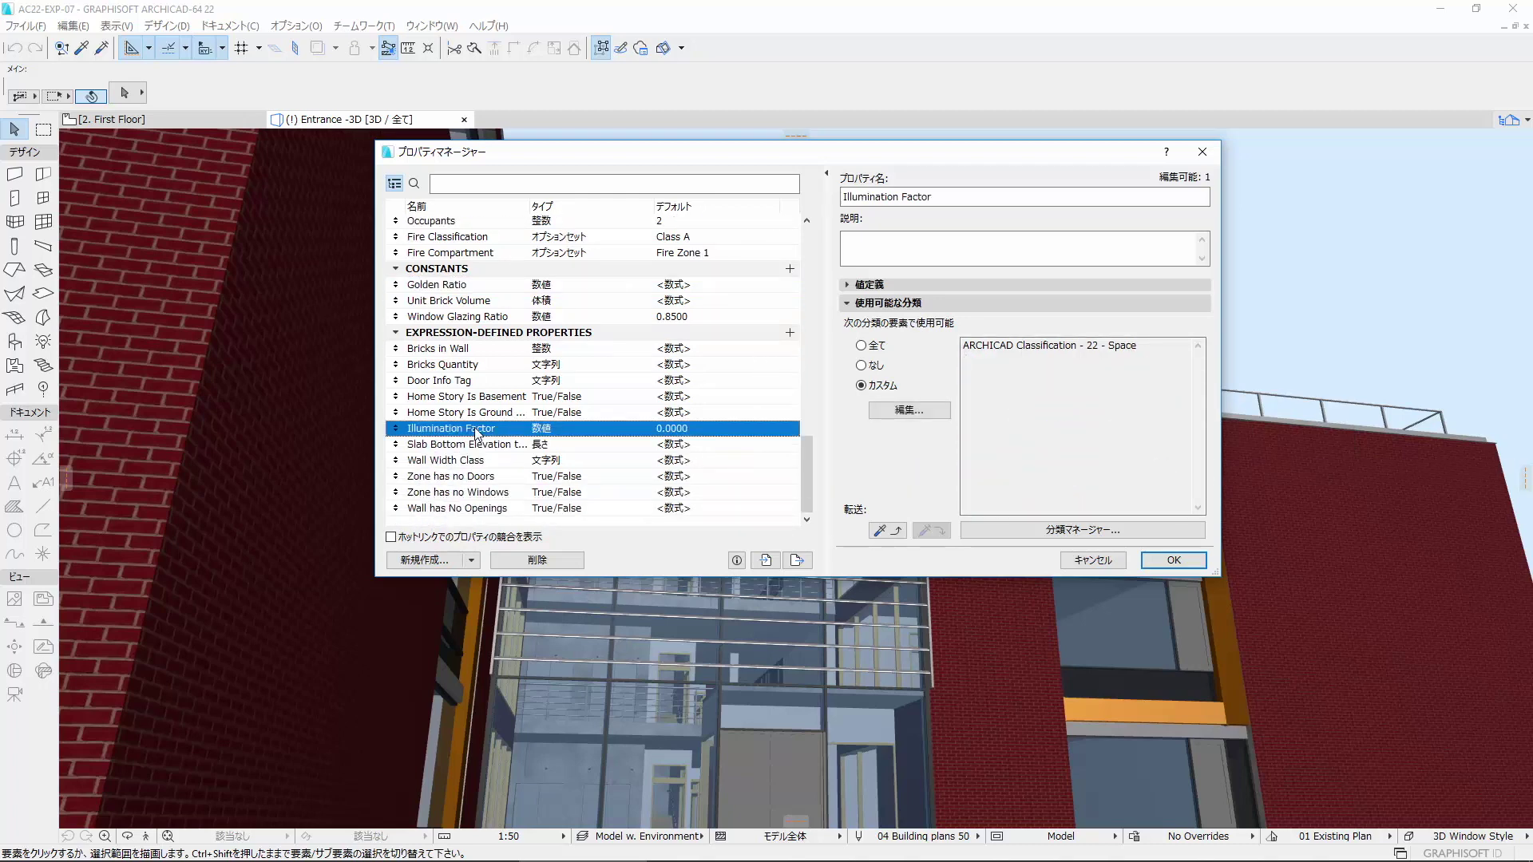
click(849, 286)
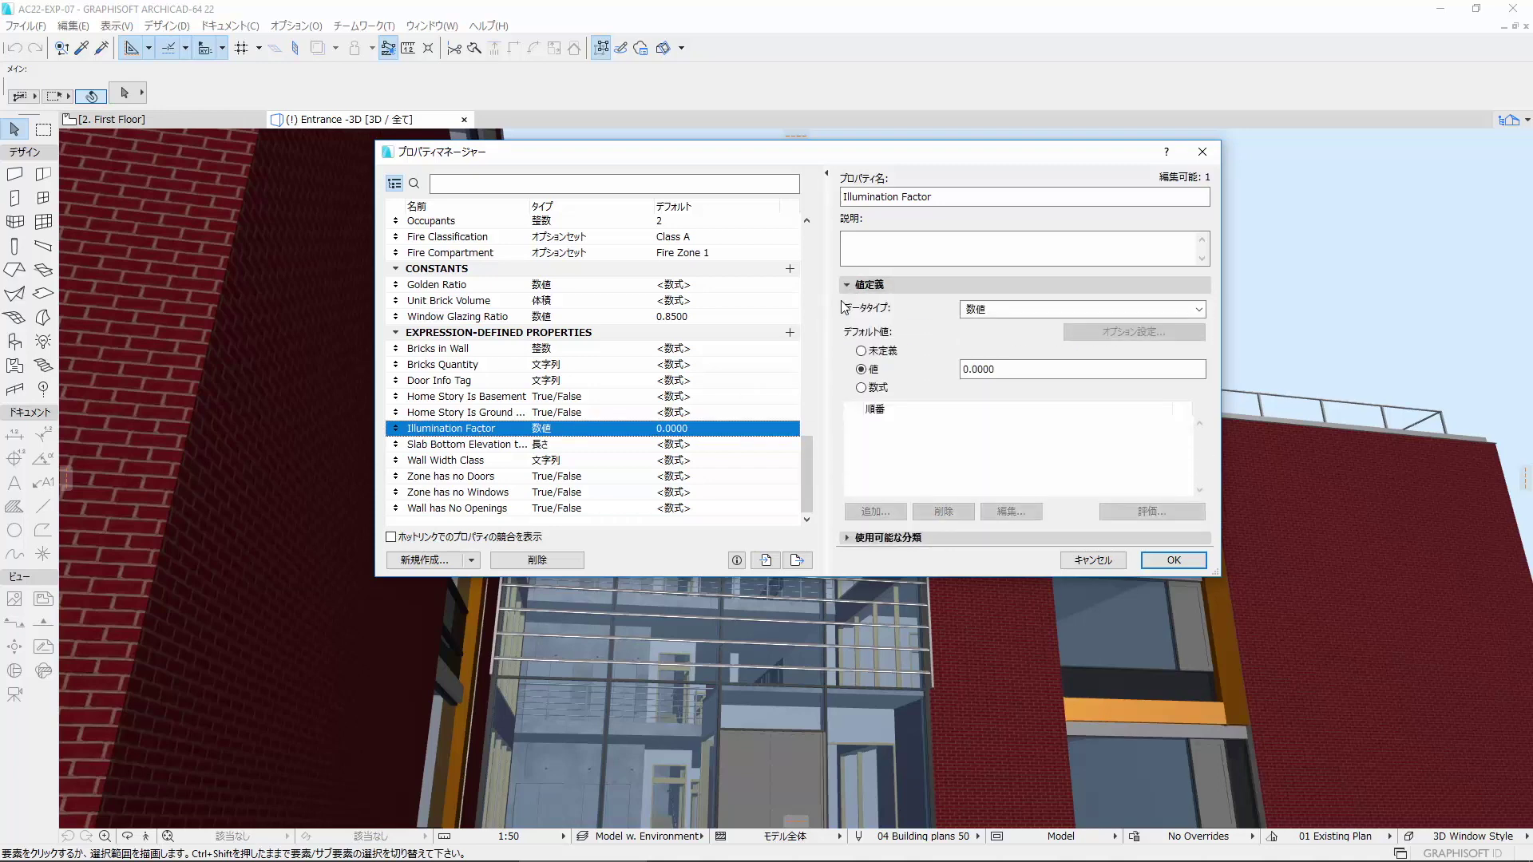
Keep Illumination Factor as a Number and make it available to ARCHICAD Classification - 22 - Space.
click(1023, 311)
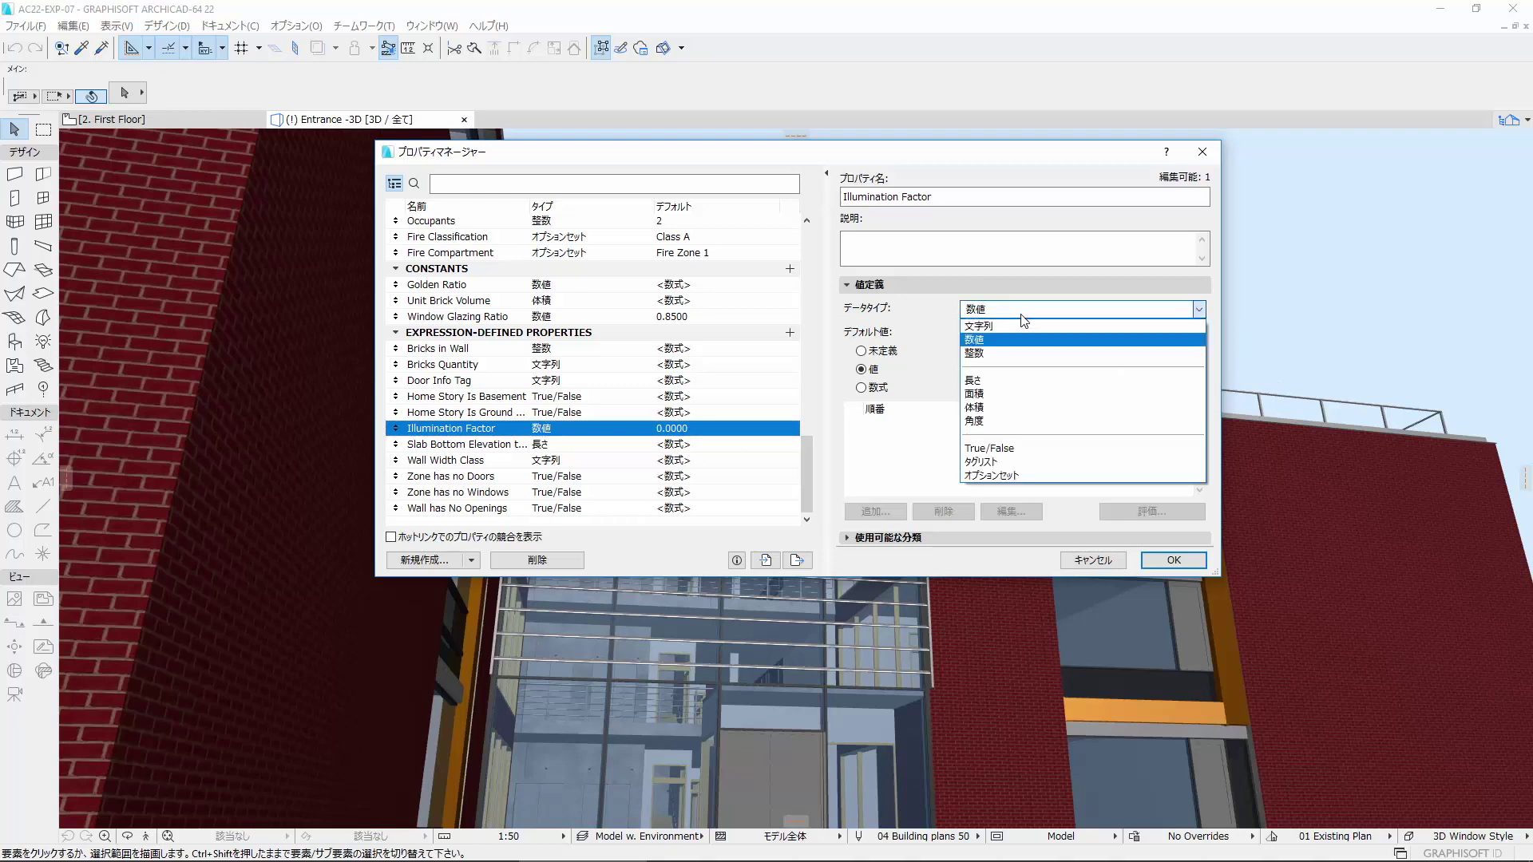
click(1022, 316)
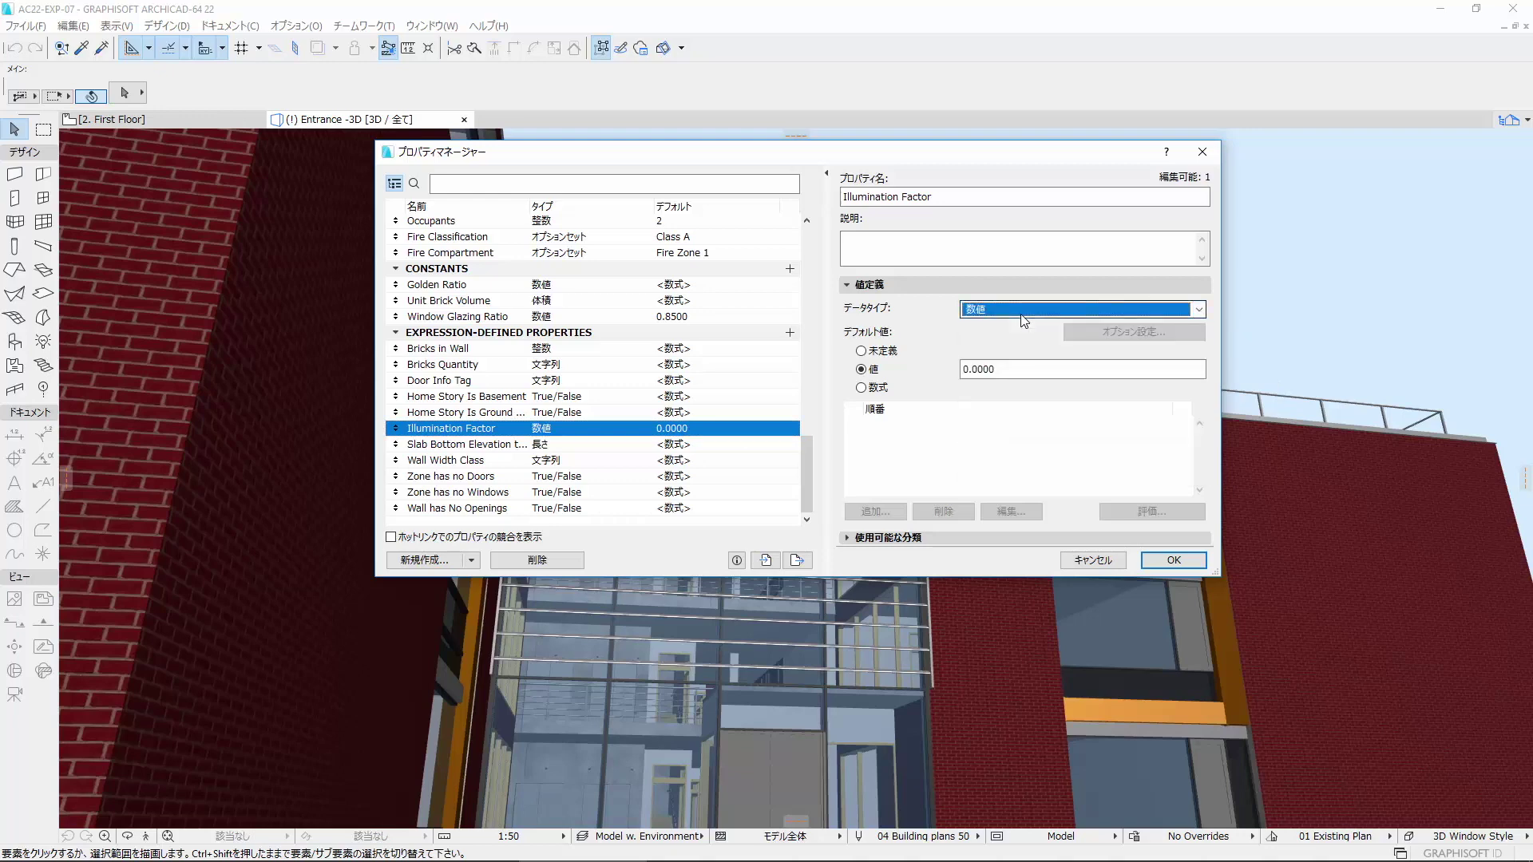
click(888, 537)
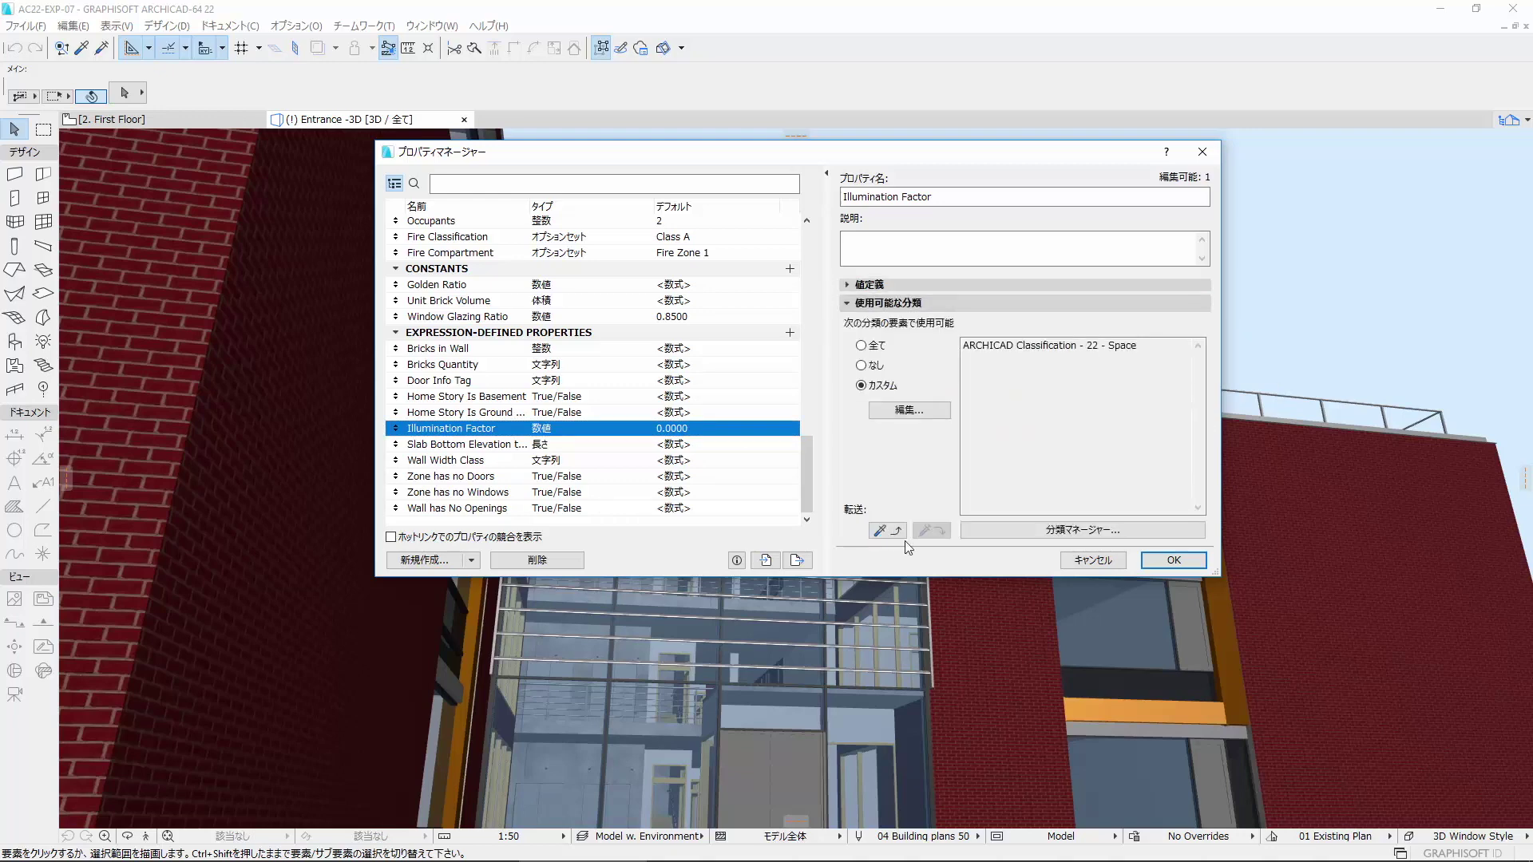
drag(1138, 345, 1115, 345)
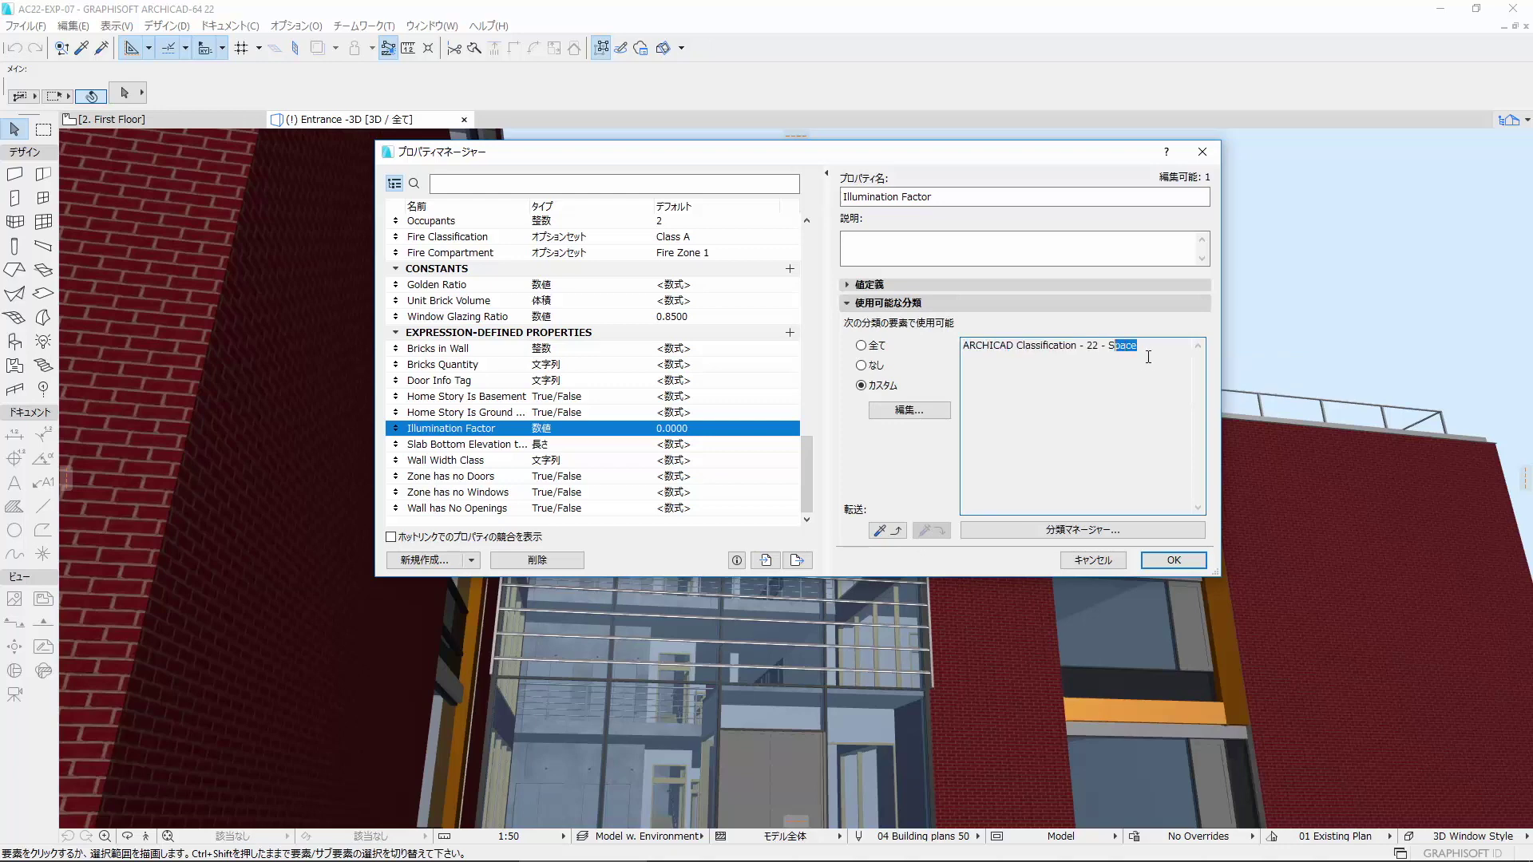
click(1148, 357)
Check Window Glazing Ratio's 0.8500 default, then make Illumination Factor's default an expression.
click(509, 320)
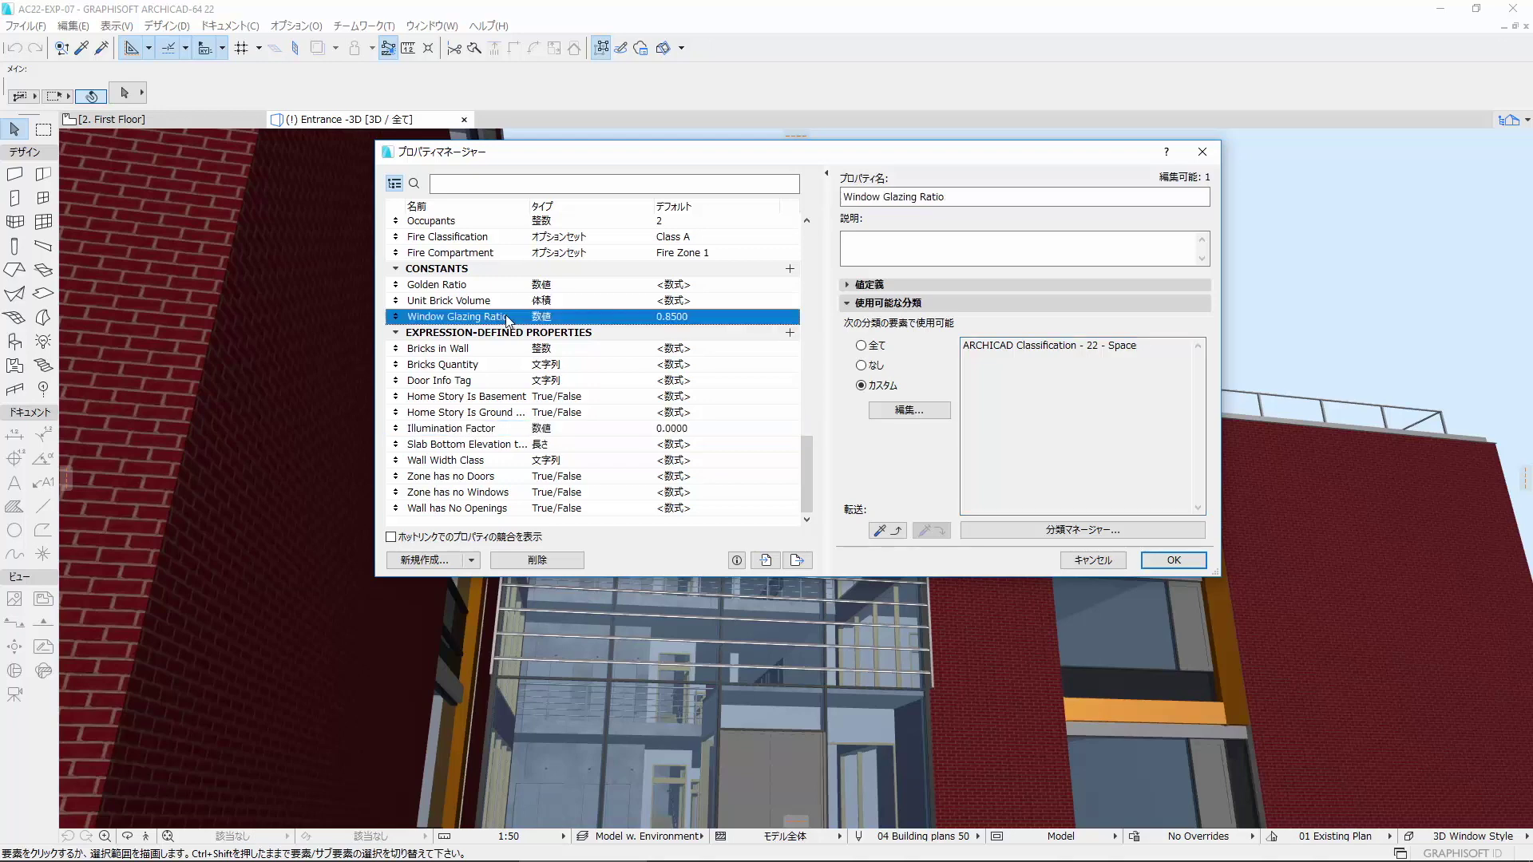
click(850, 285)
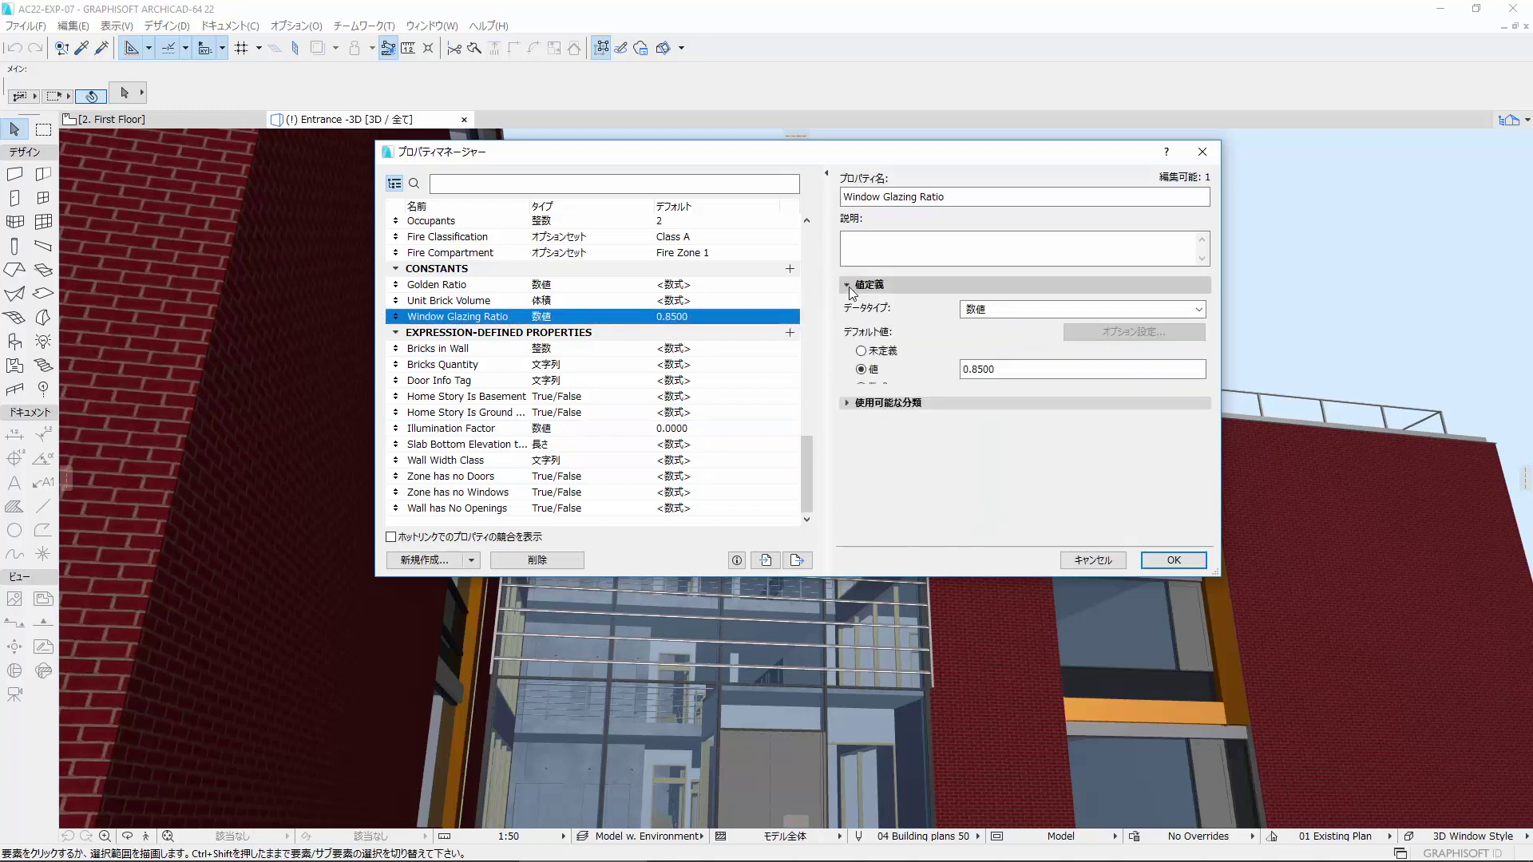
click(1010, 369)
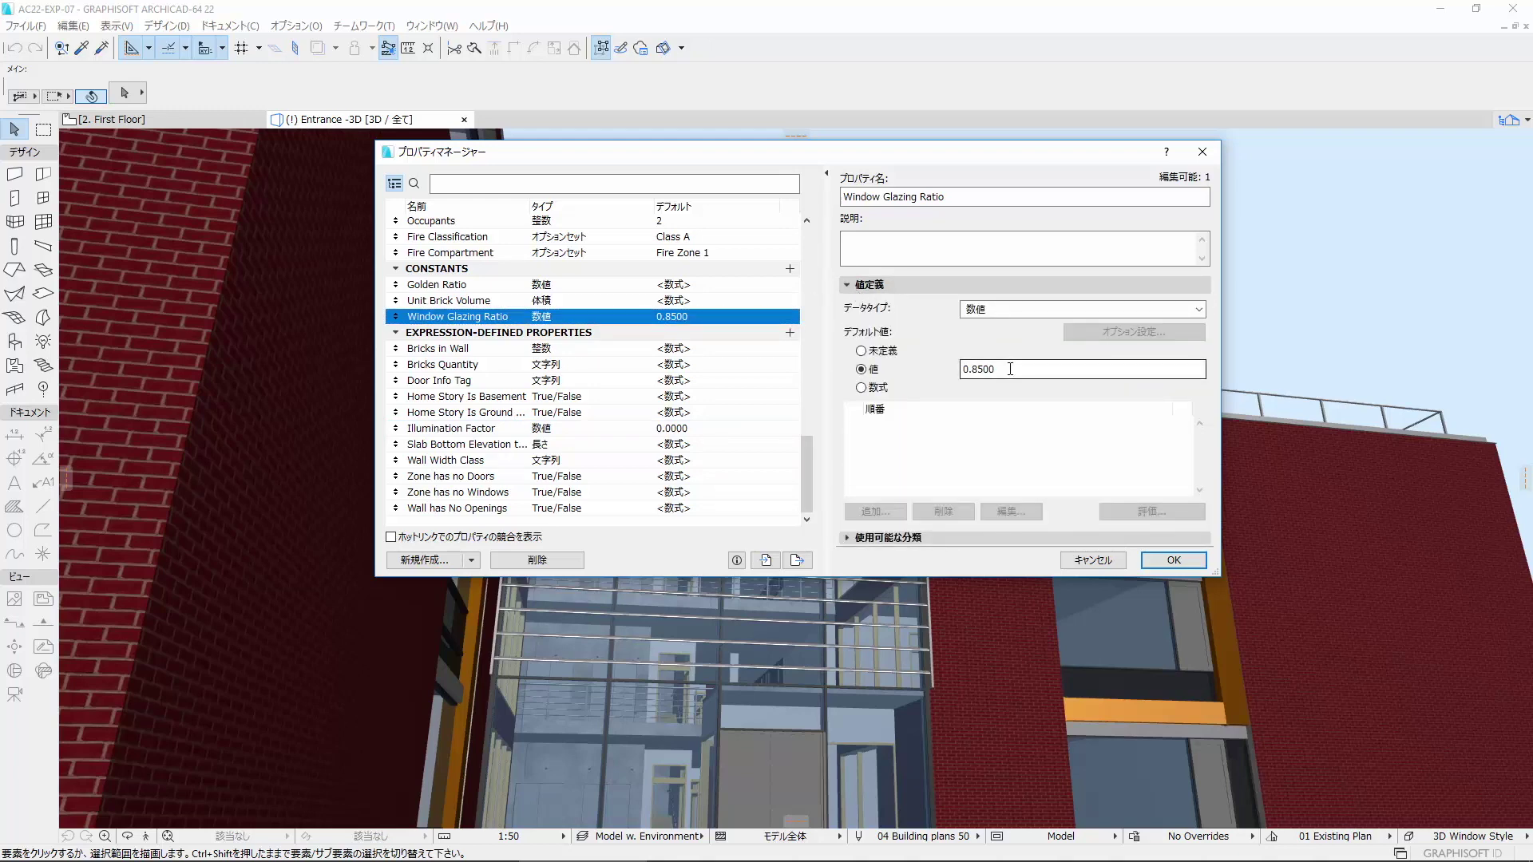
drag(1010, 369, 941, 369)
click(1013, 362)
click(517, 430)
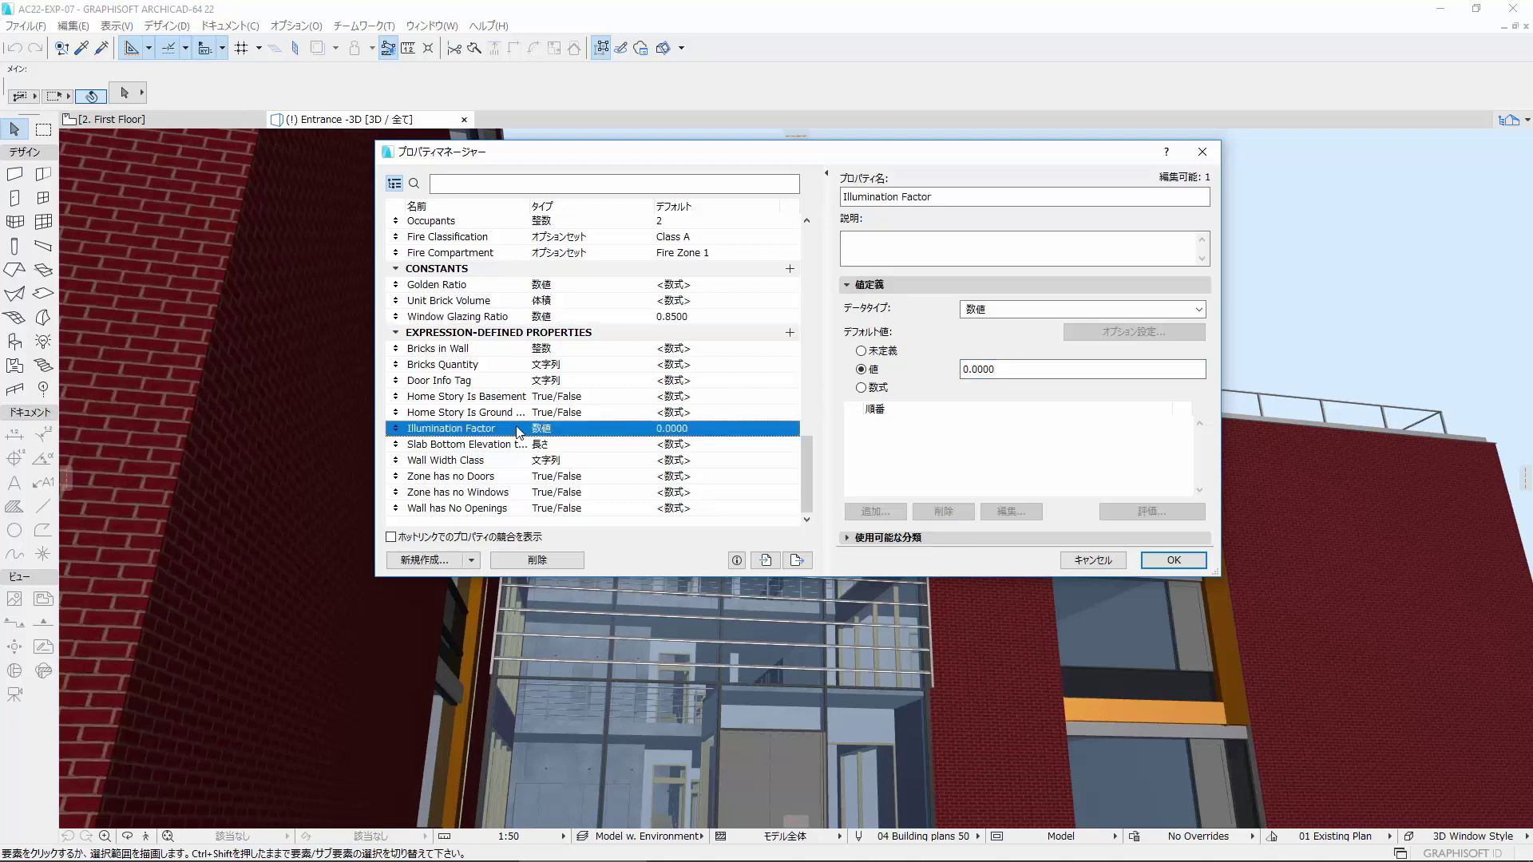
click(861, 389)
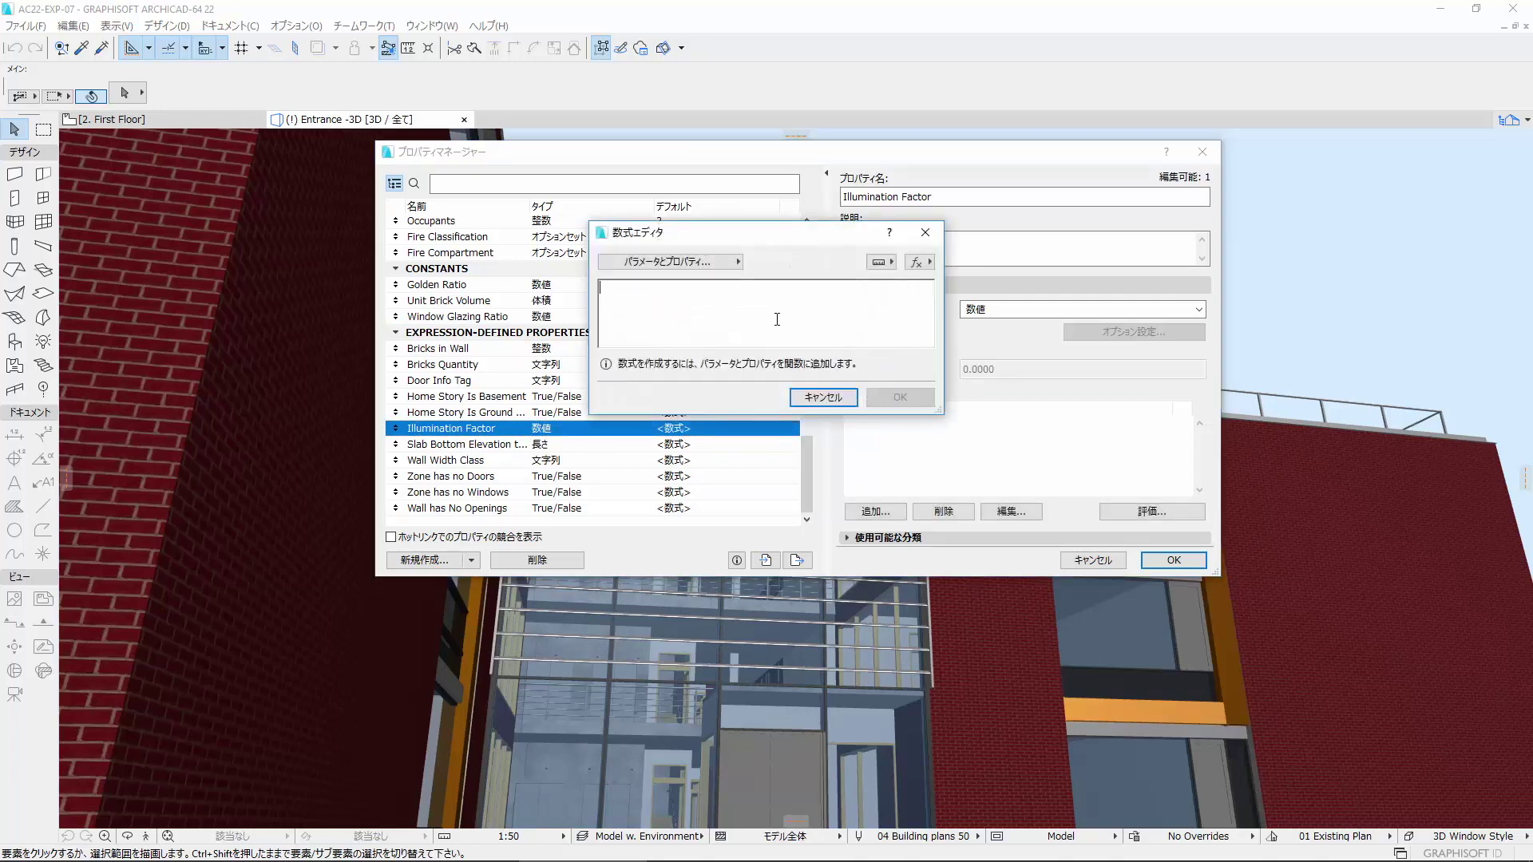
Insert 窓表面積 * Window Glazing Ratio into the Illumination Factor formula.
click(708, 262)
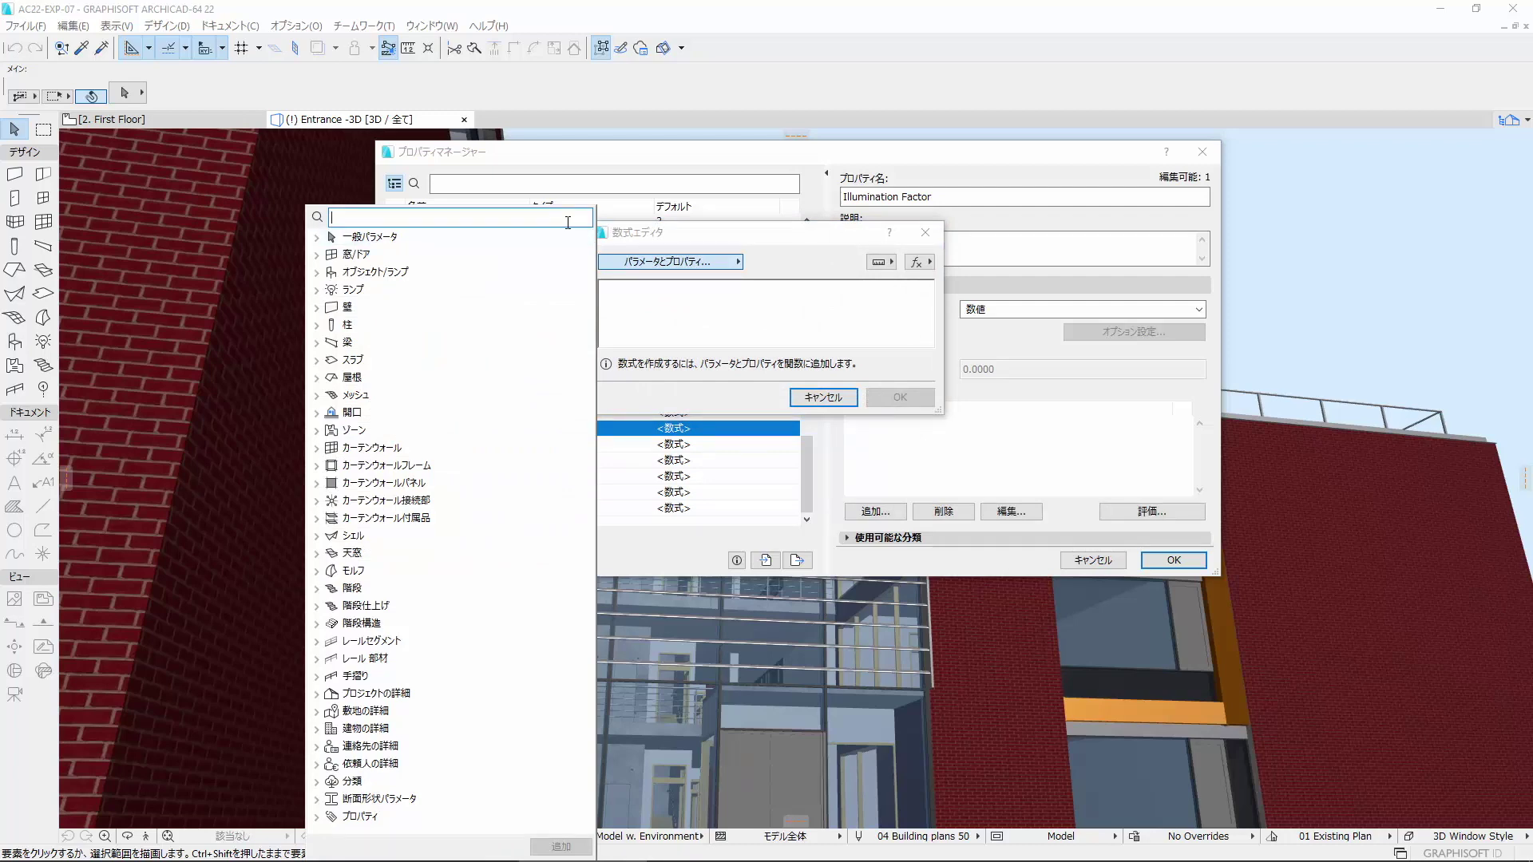
text(窓表面積)
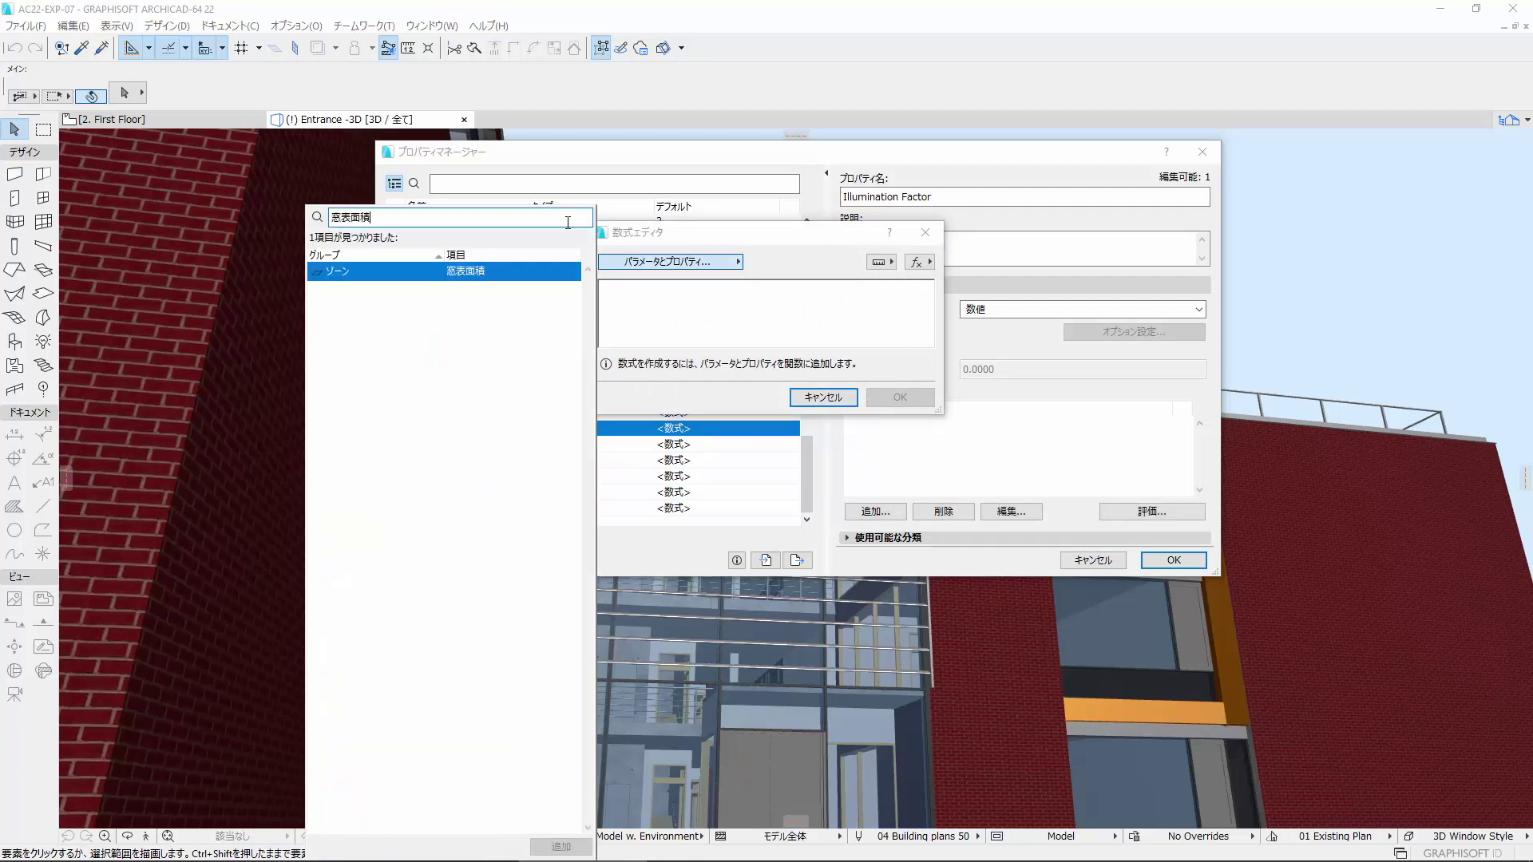
double_click(538, 270)
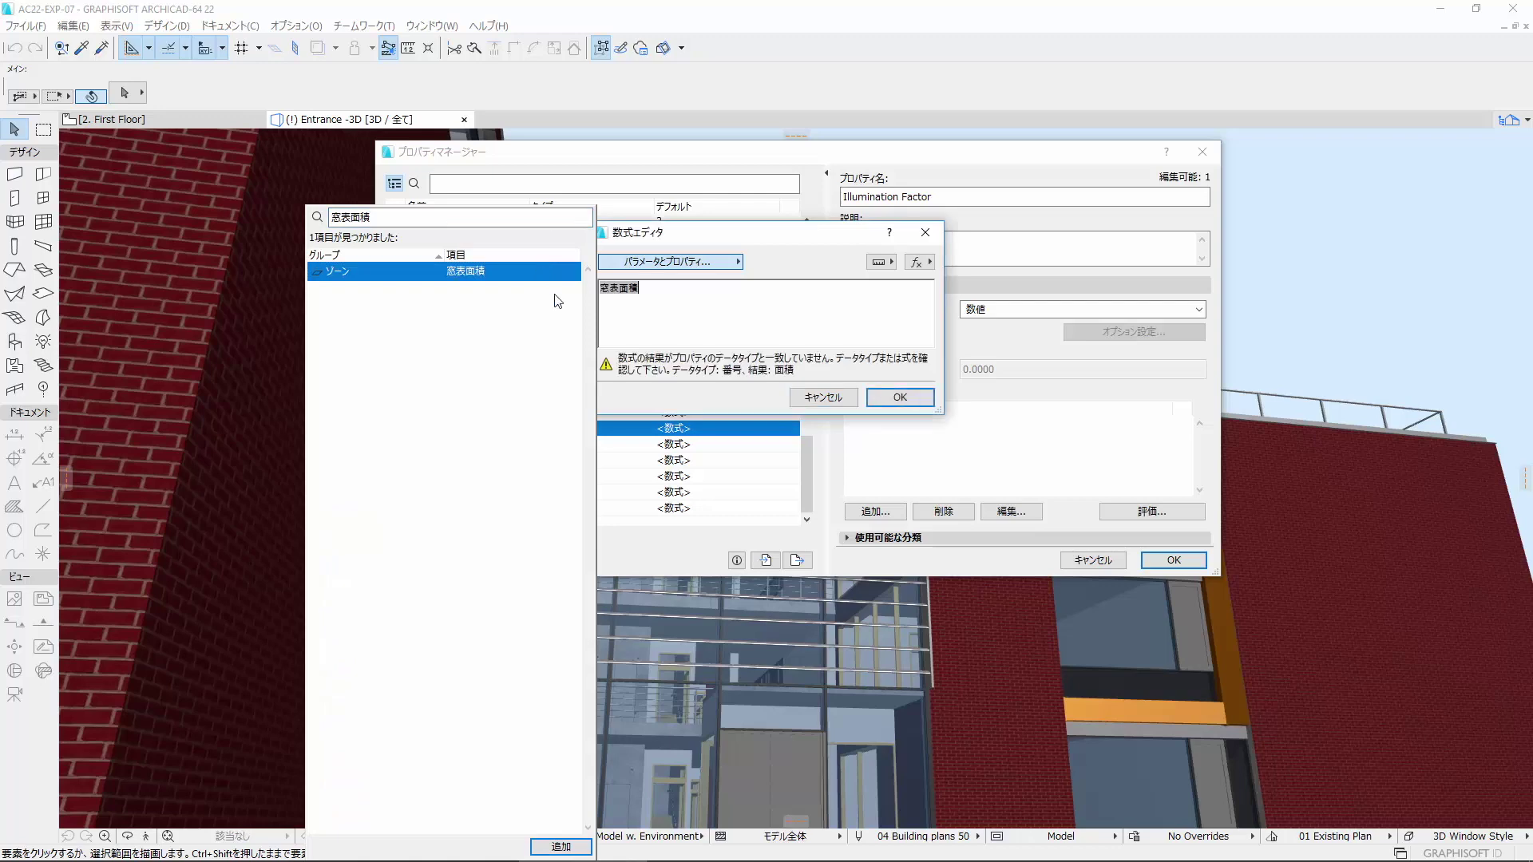
click(663, 321)
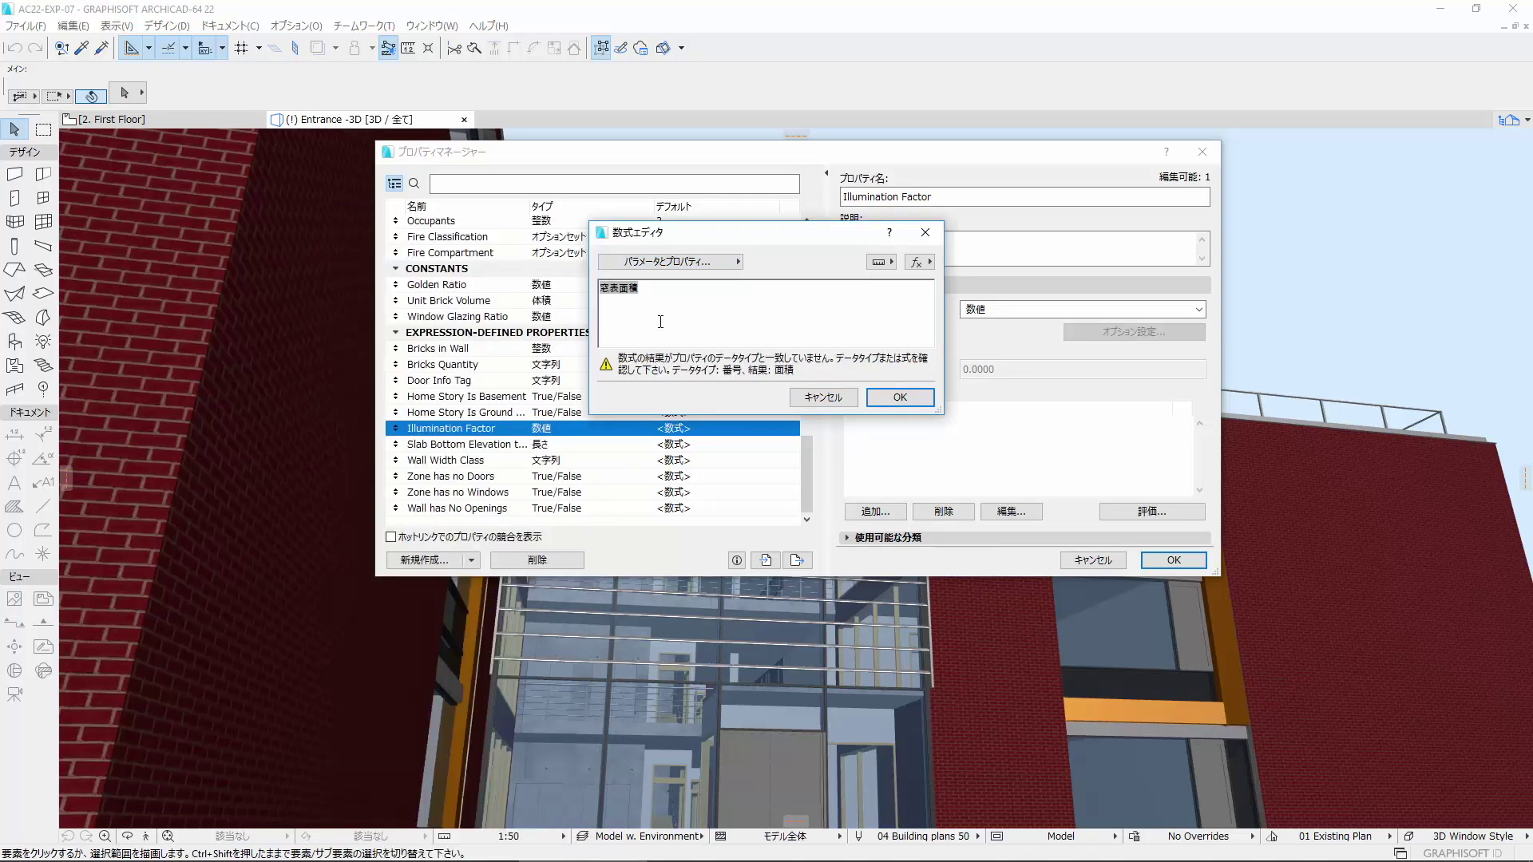
text(*)
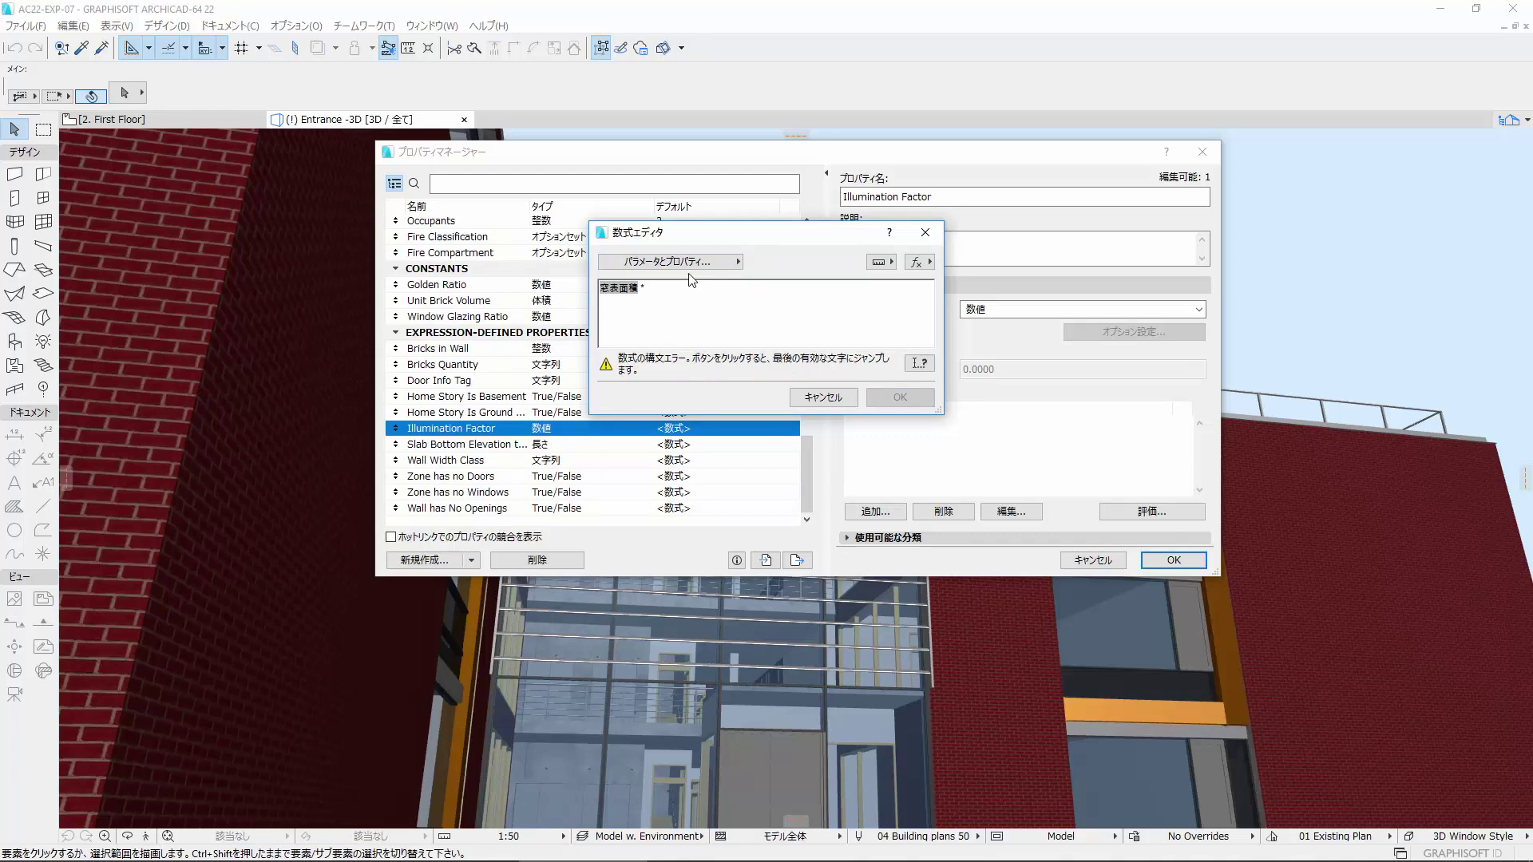
click(702, 266)
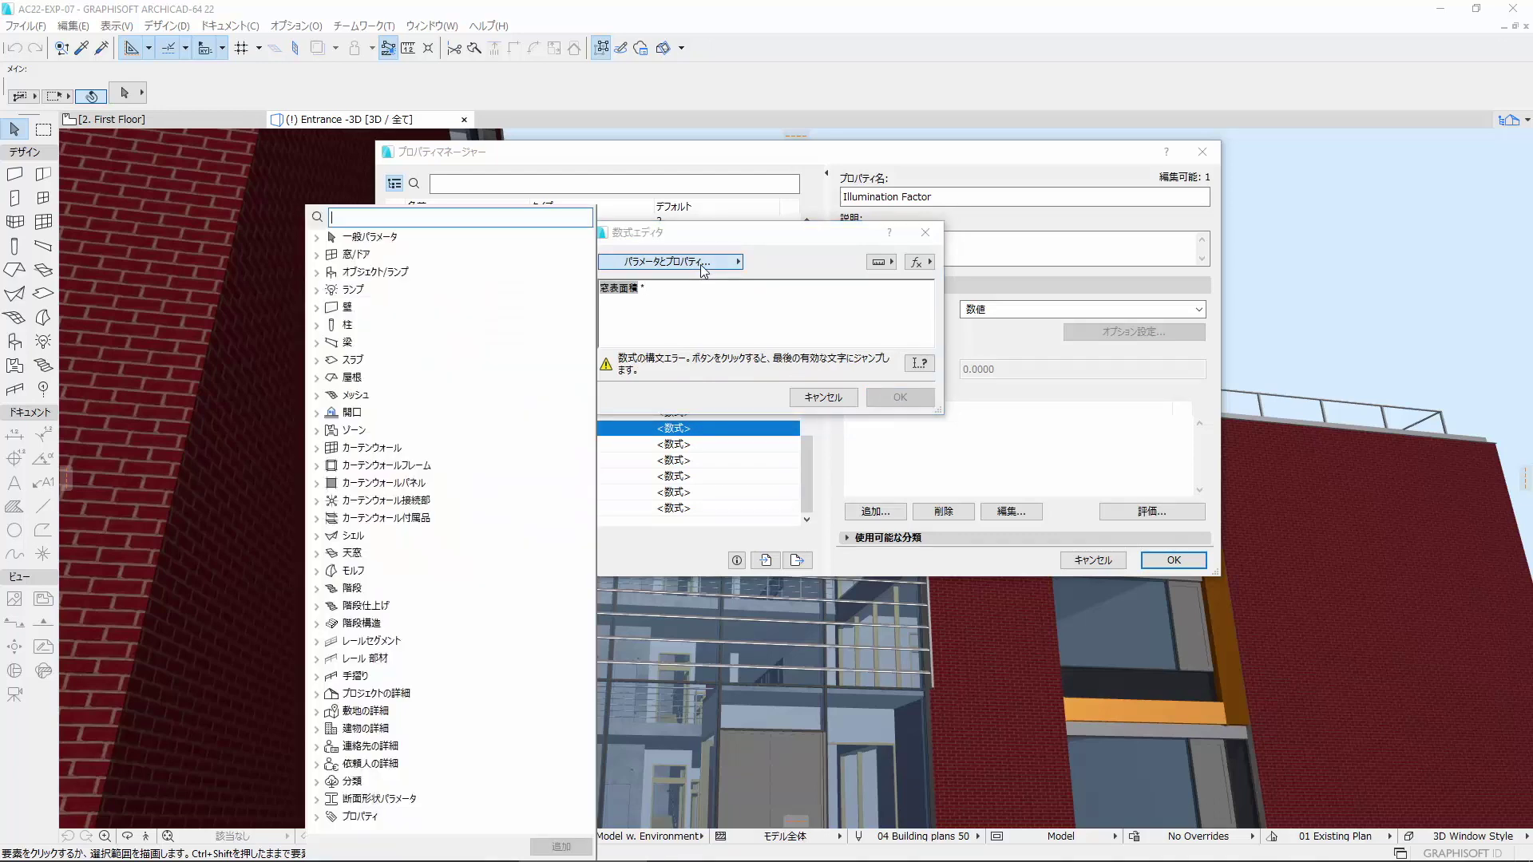
text(w)
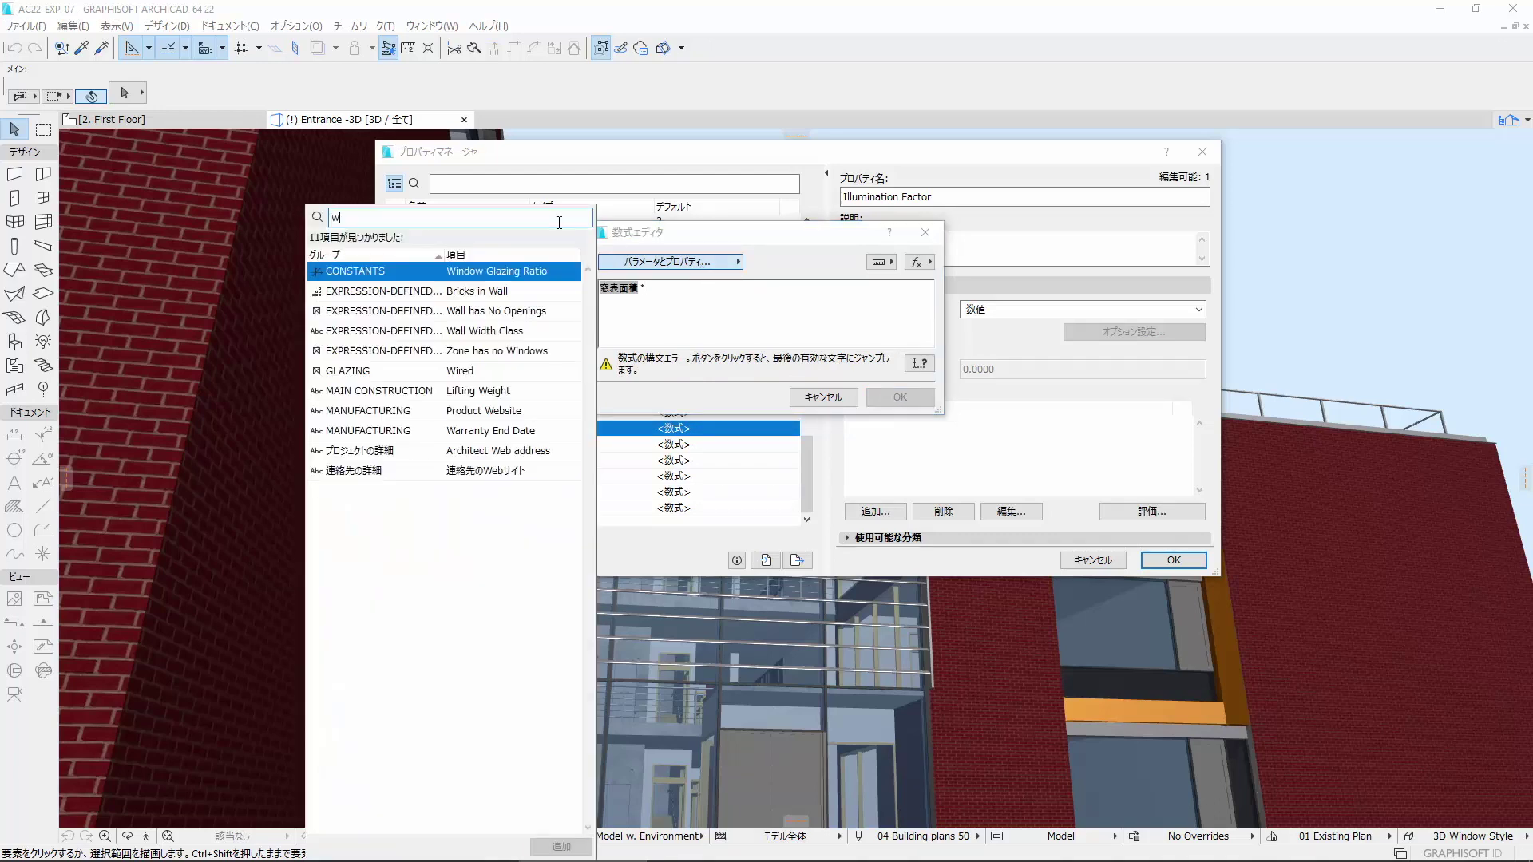
text(indow)
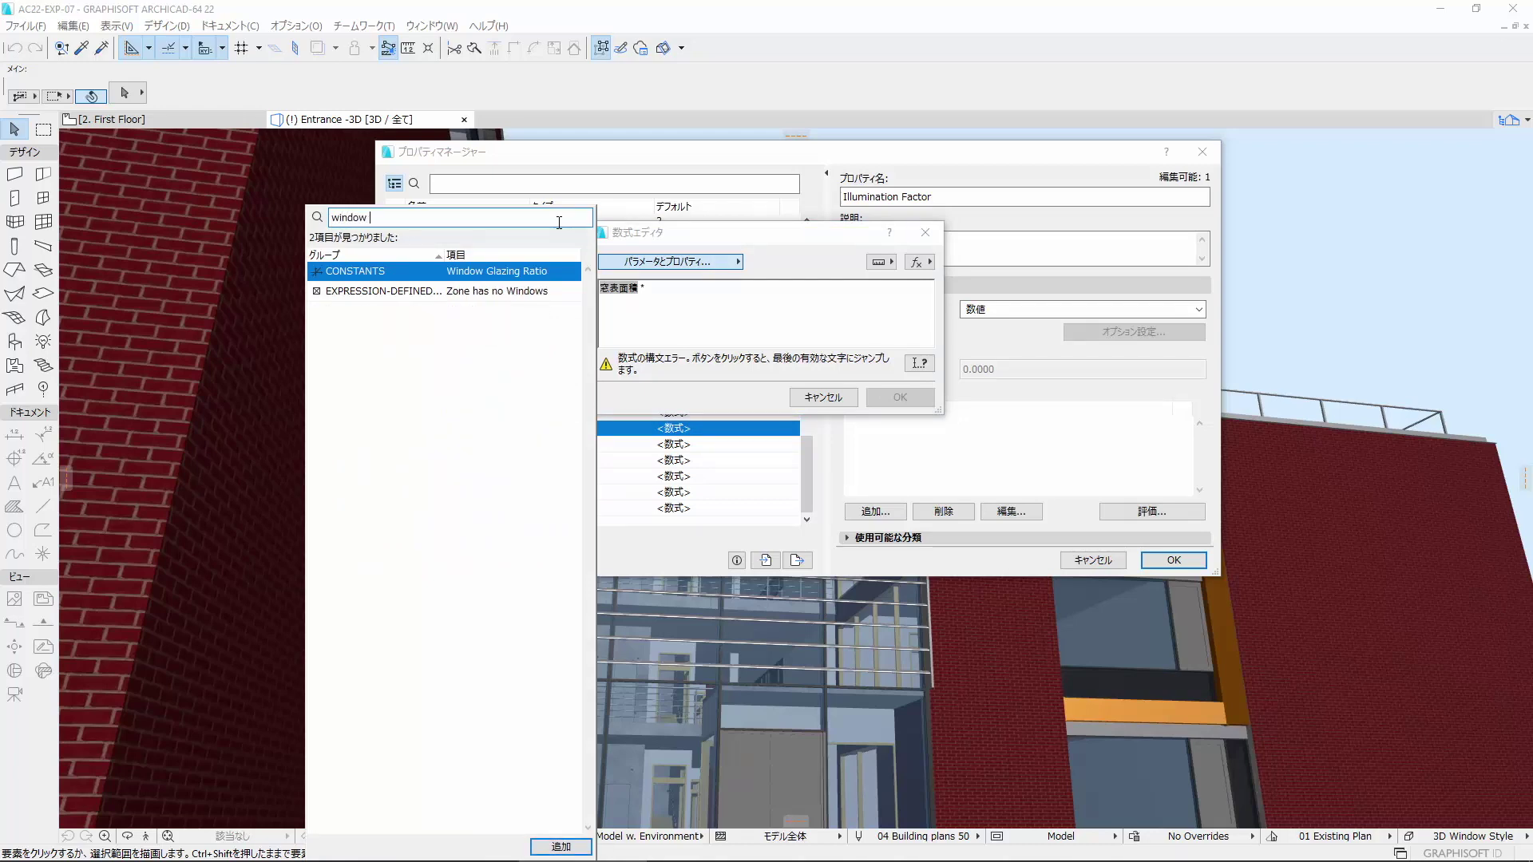
double_click(551, 270)
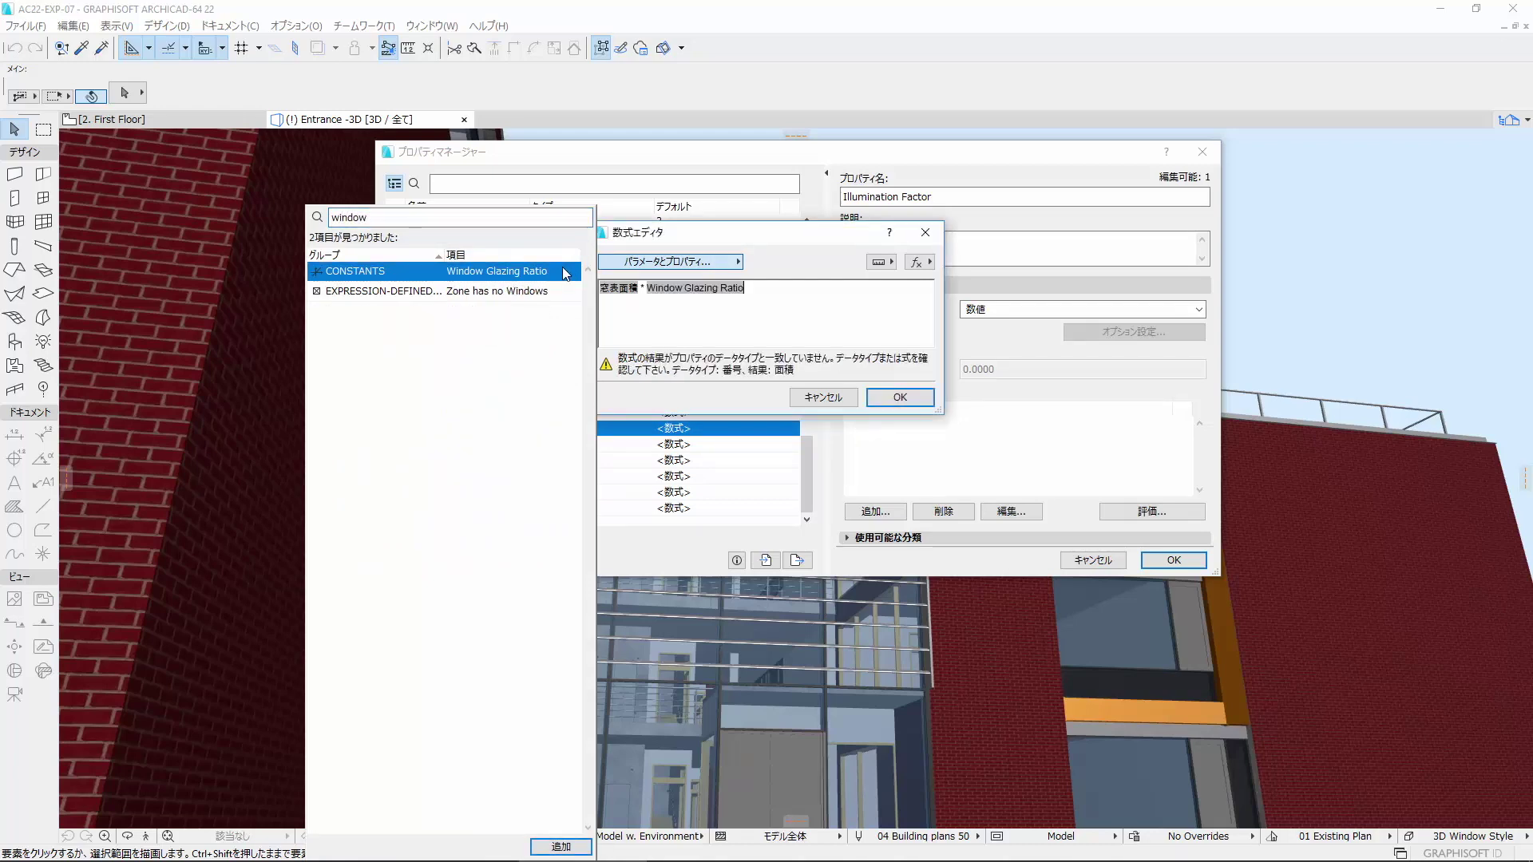
click(761, 286)
text())
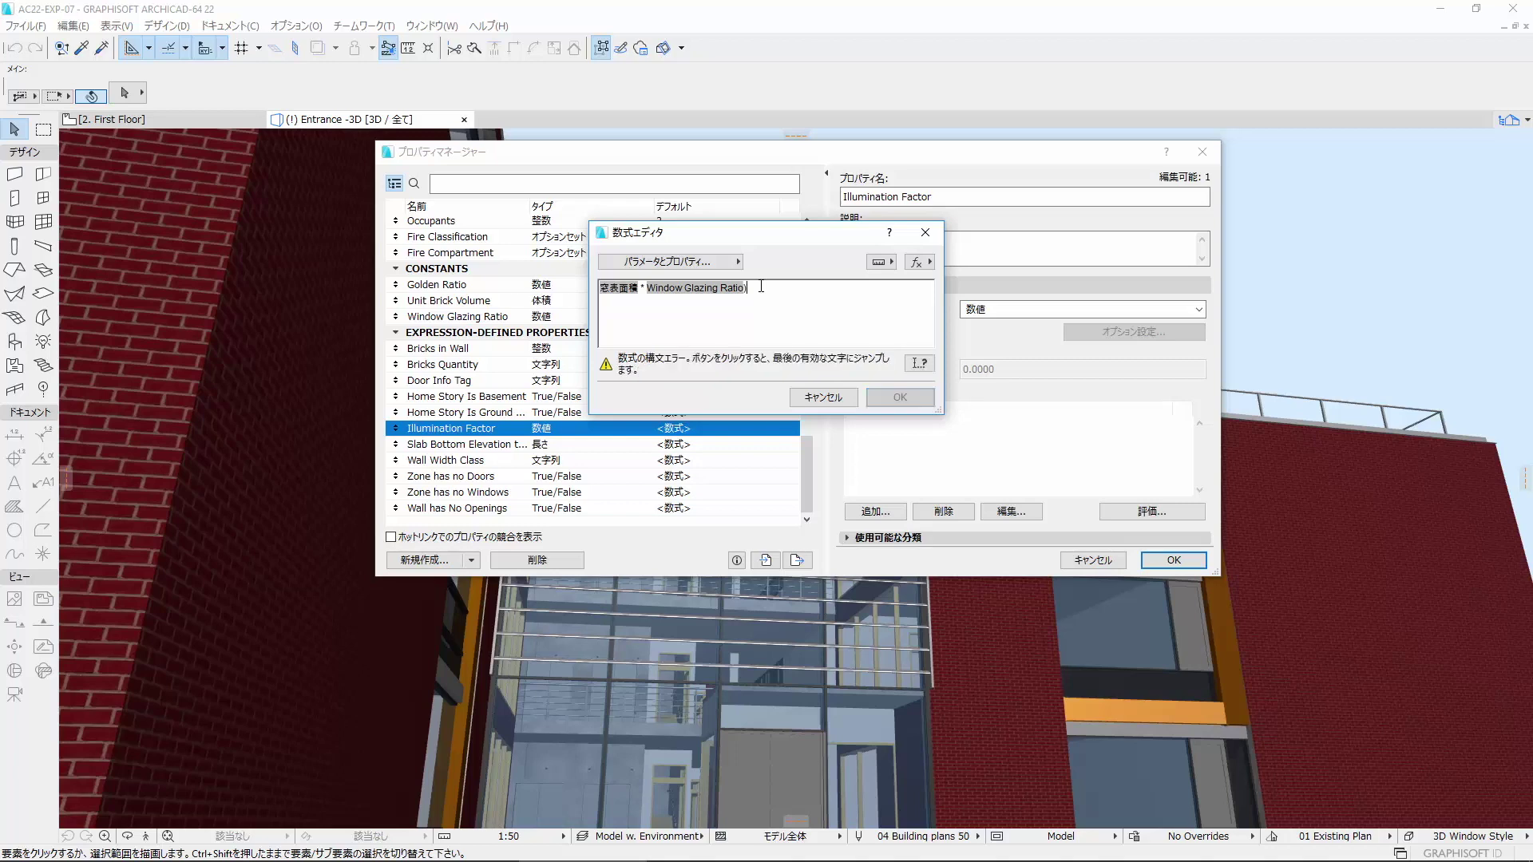
Wrap the product in parentheses, divide it by 計算した面積, and accept the formula.
click(602, 288)
text(()
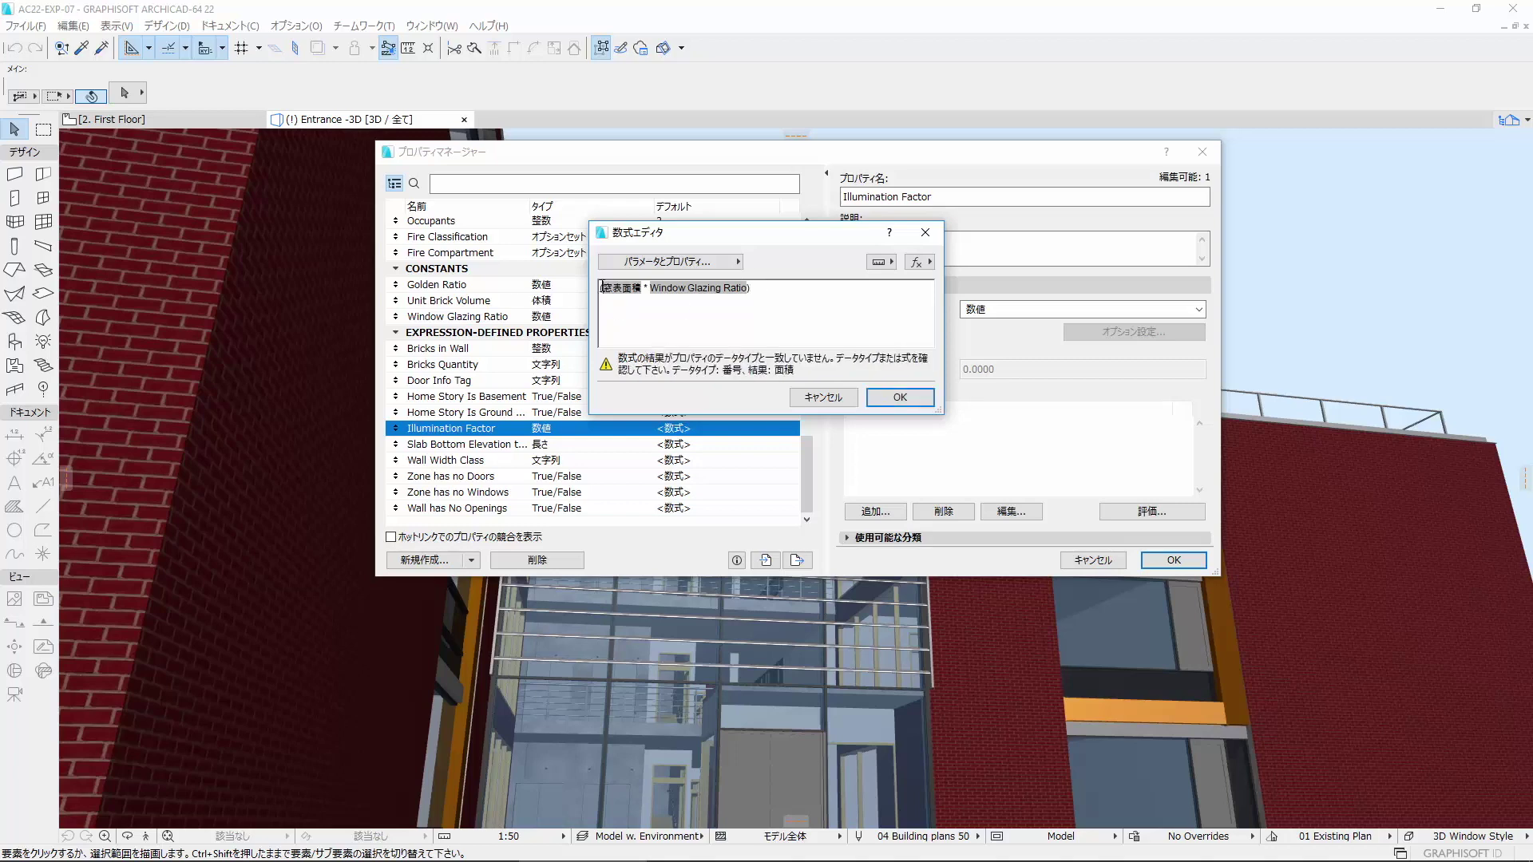
click(753, 289)
text(/)
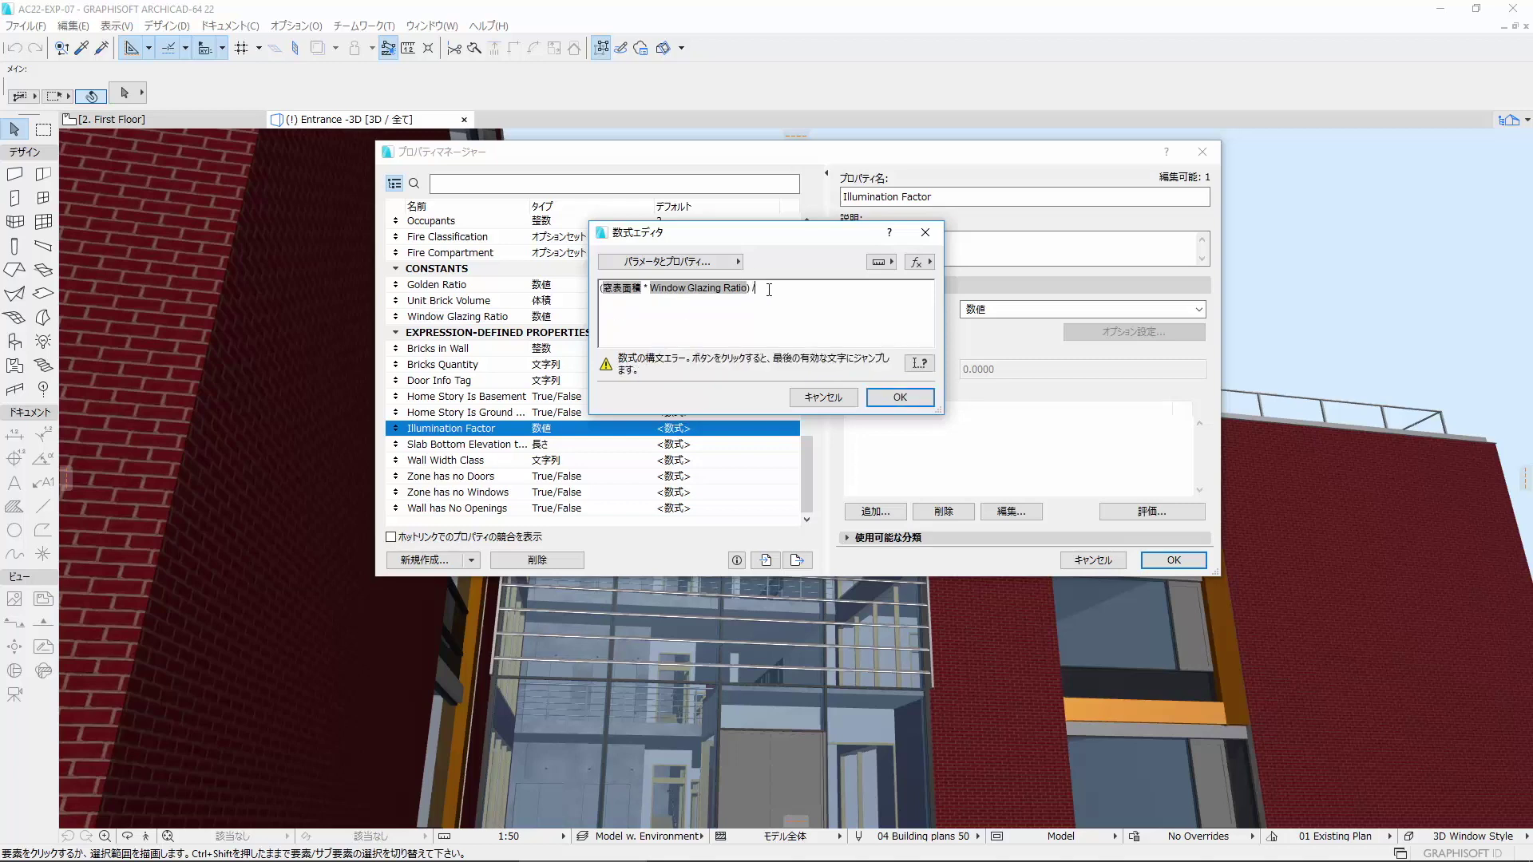
click(735, 268)
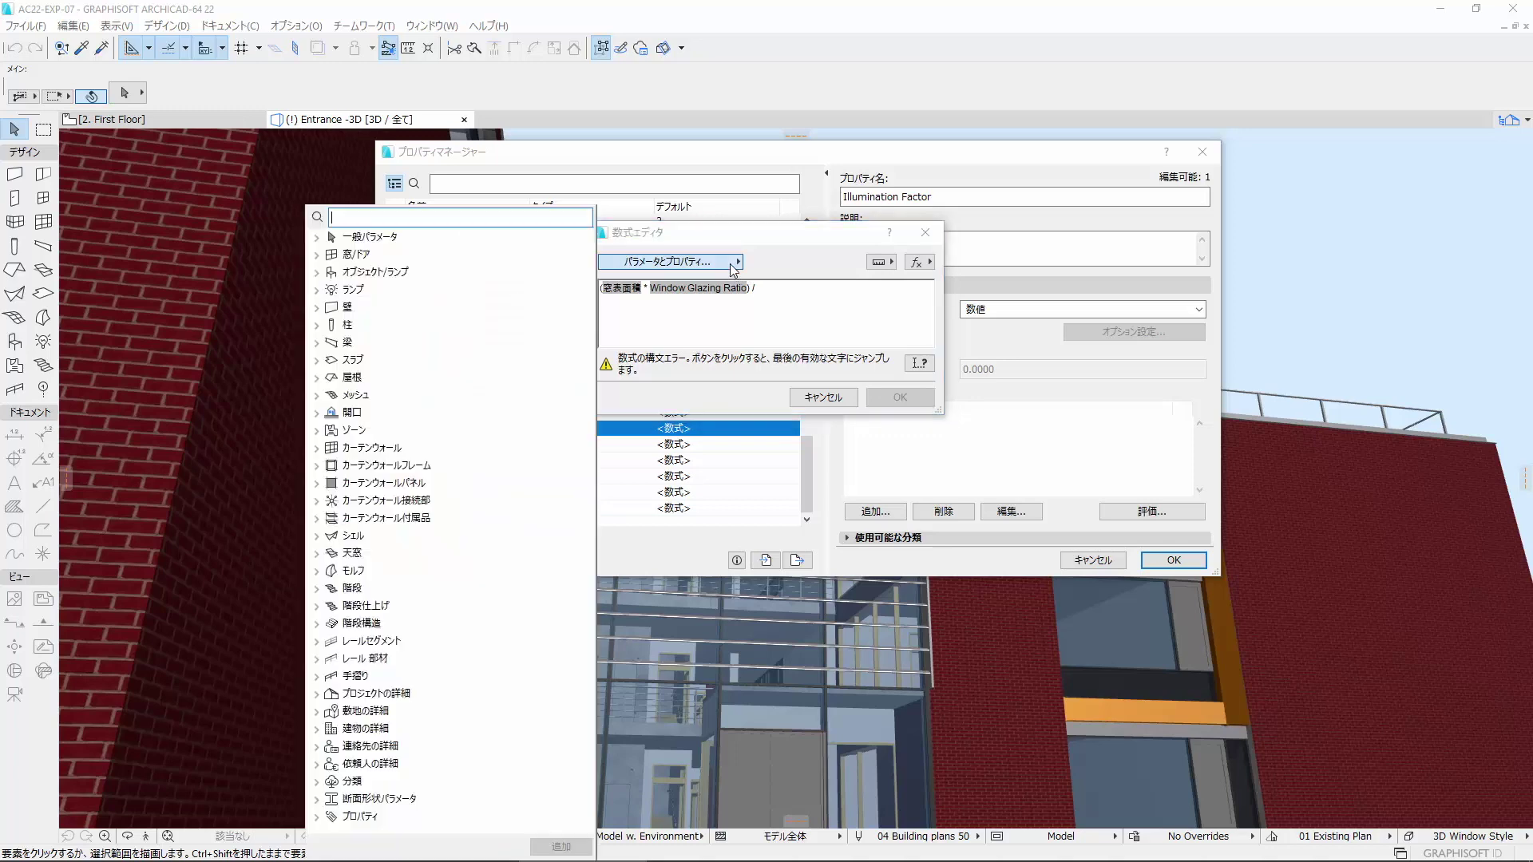
text(計算した面積)
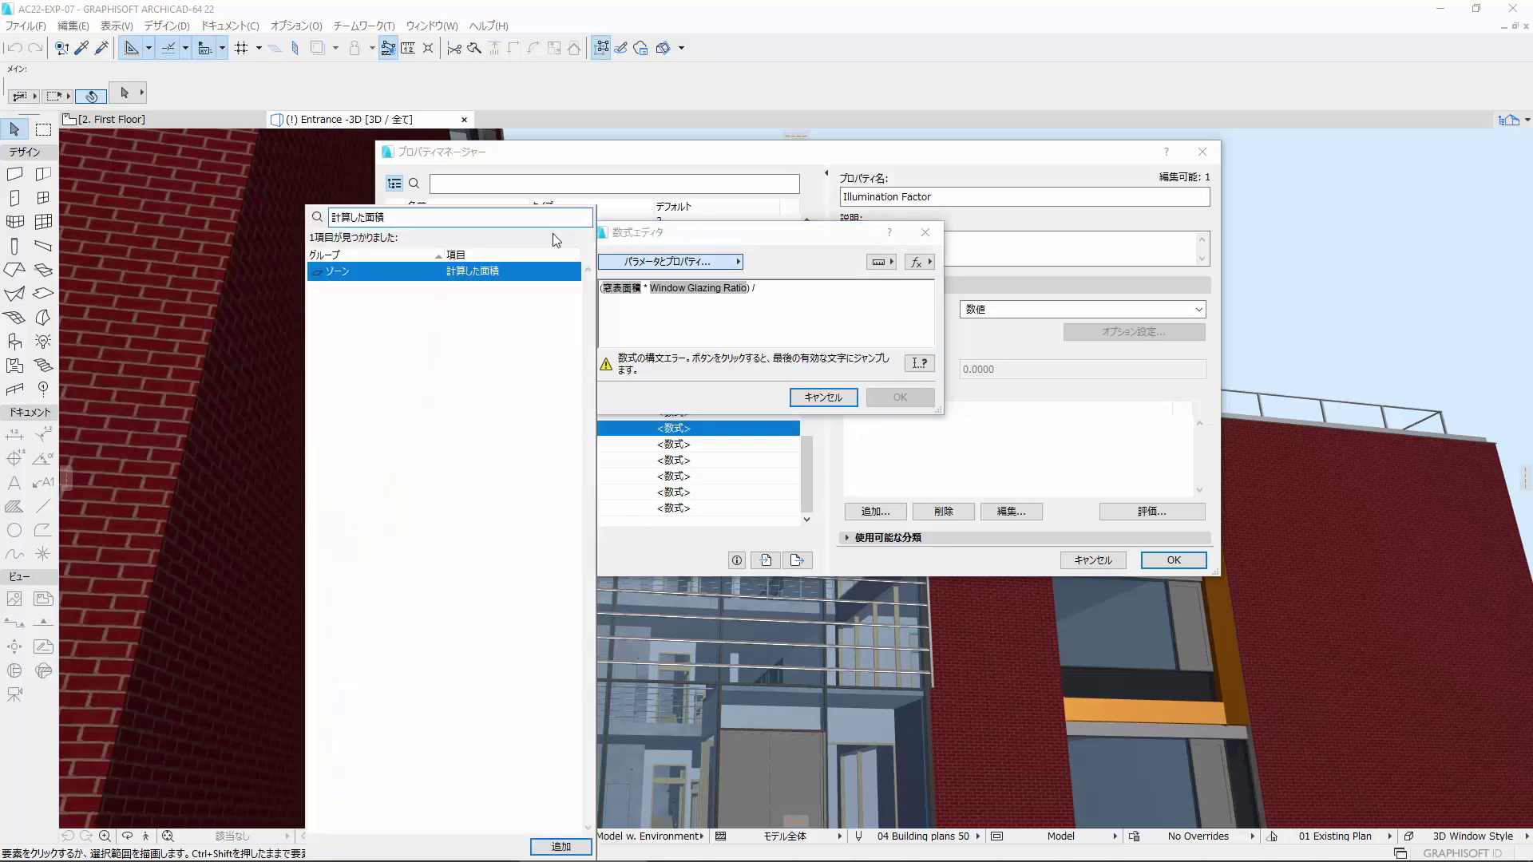
double_click(530, 273)
click(831, 310)
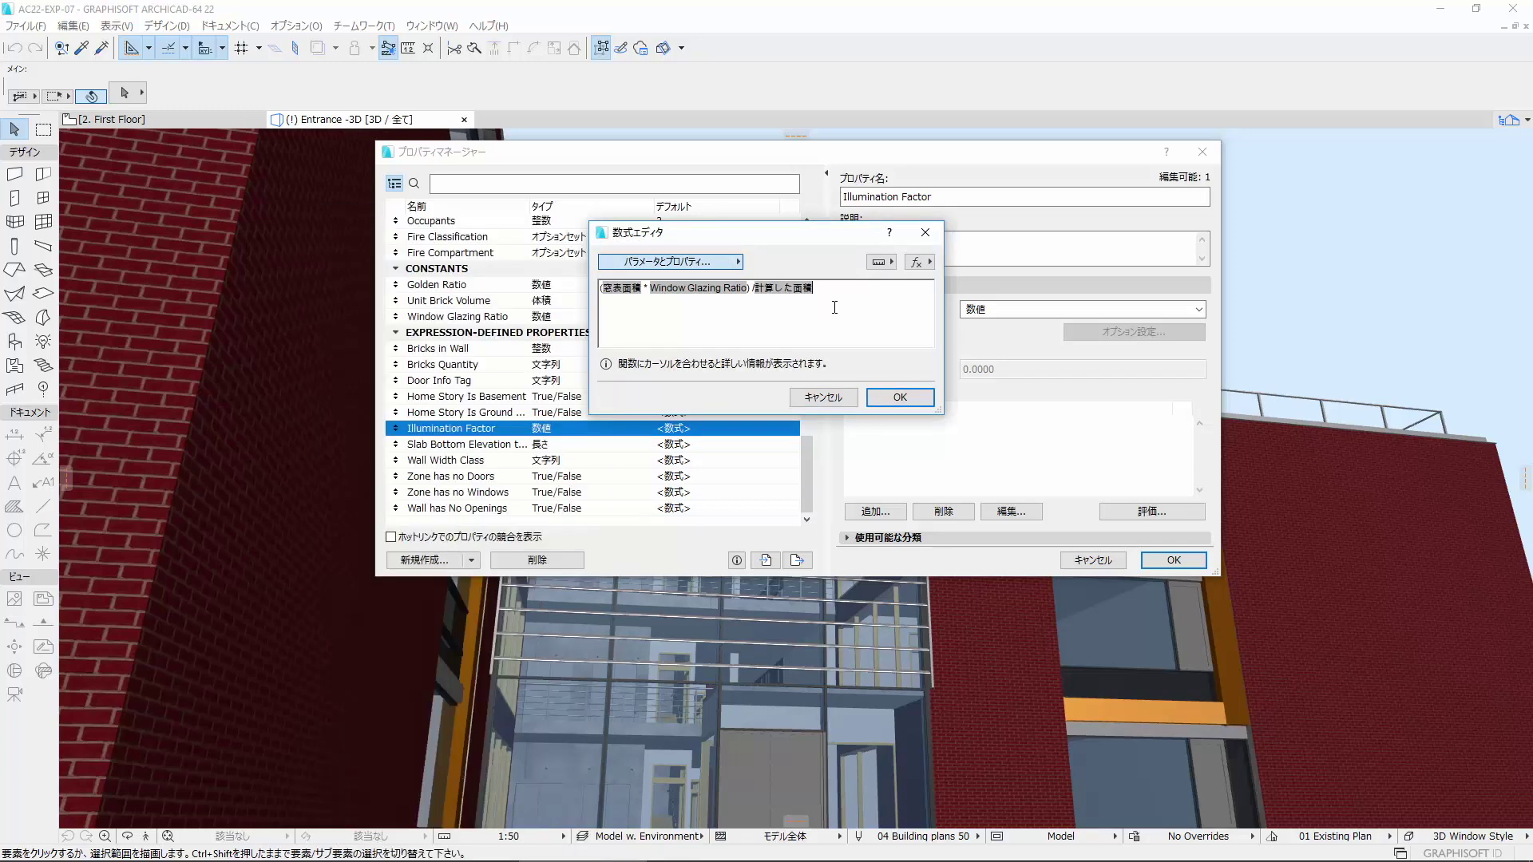
click(893, 399)
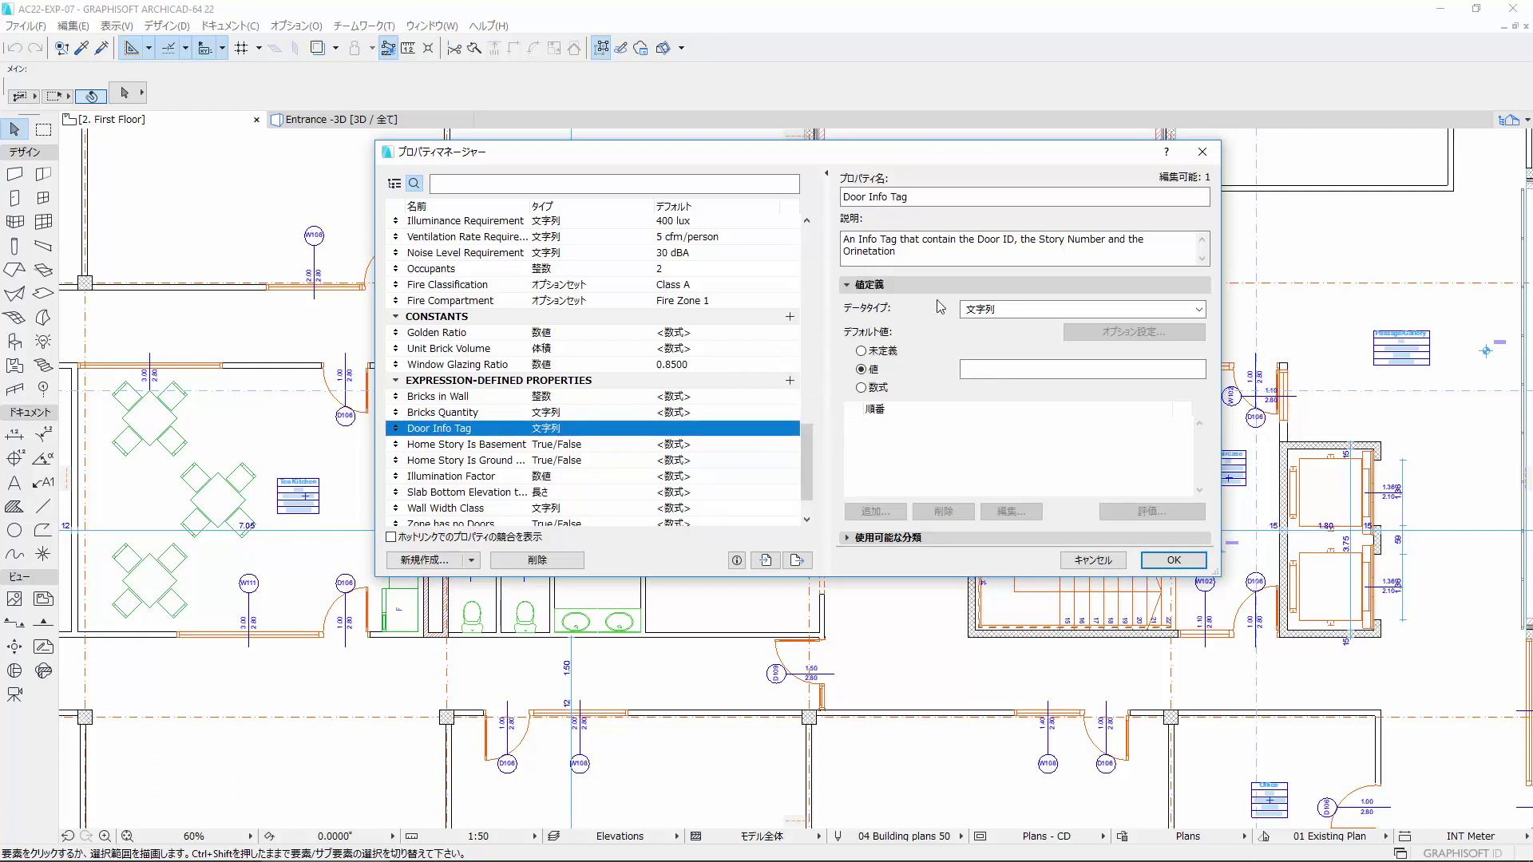
Review Door Info Tag's data type and Door classification, then make its default an expression.
click(1009, 311)
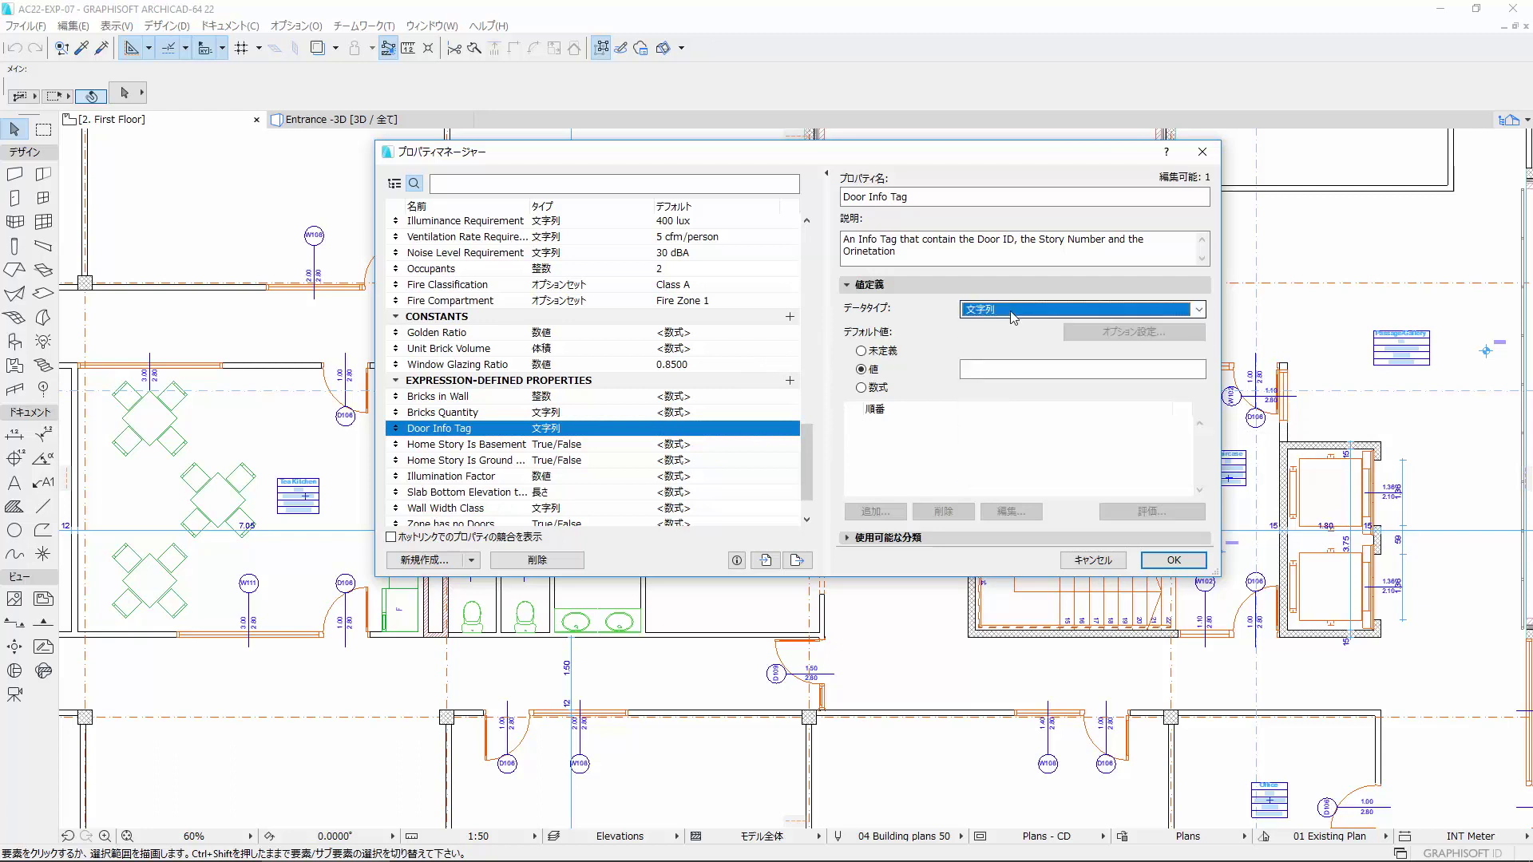
click(872, 540)
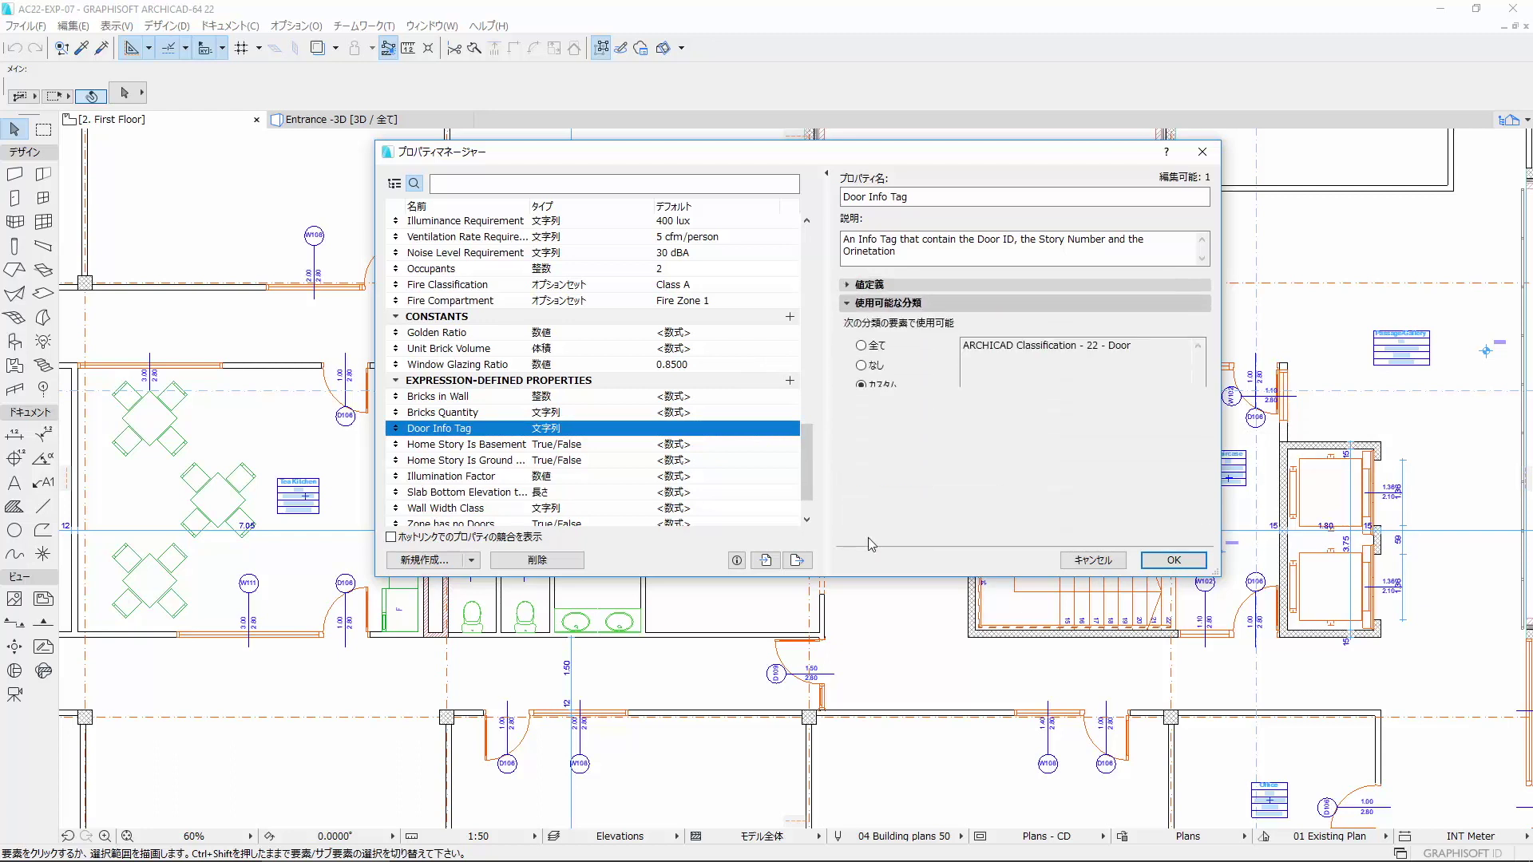
double_click(1147, 353)
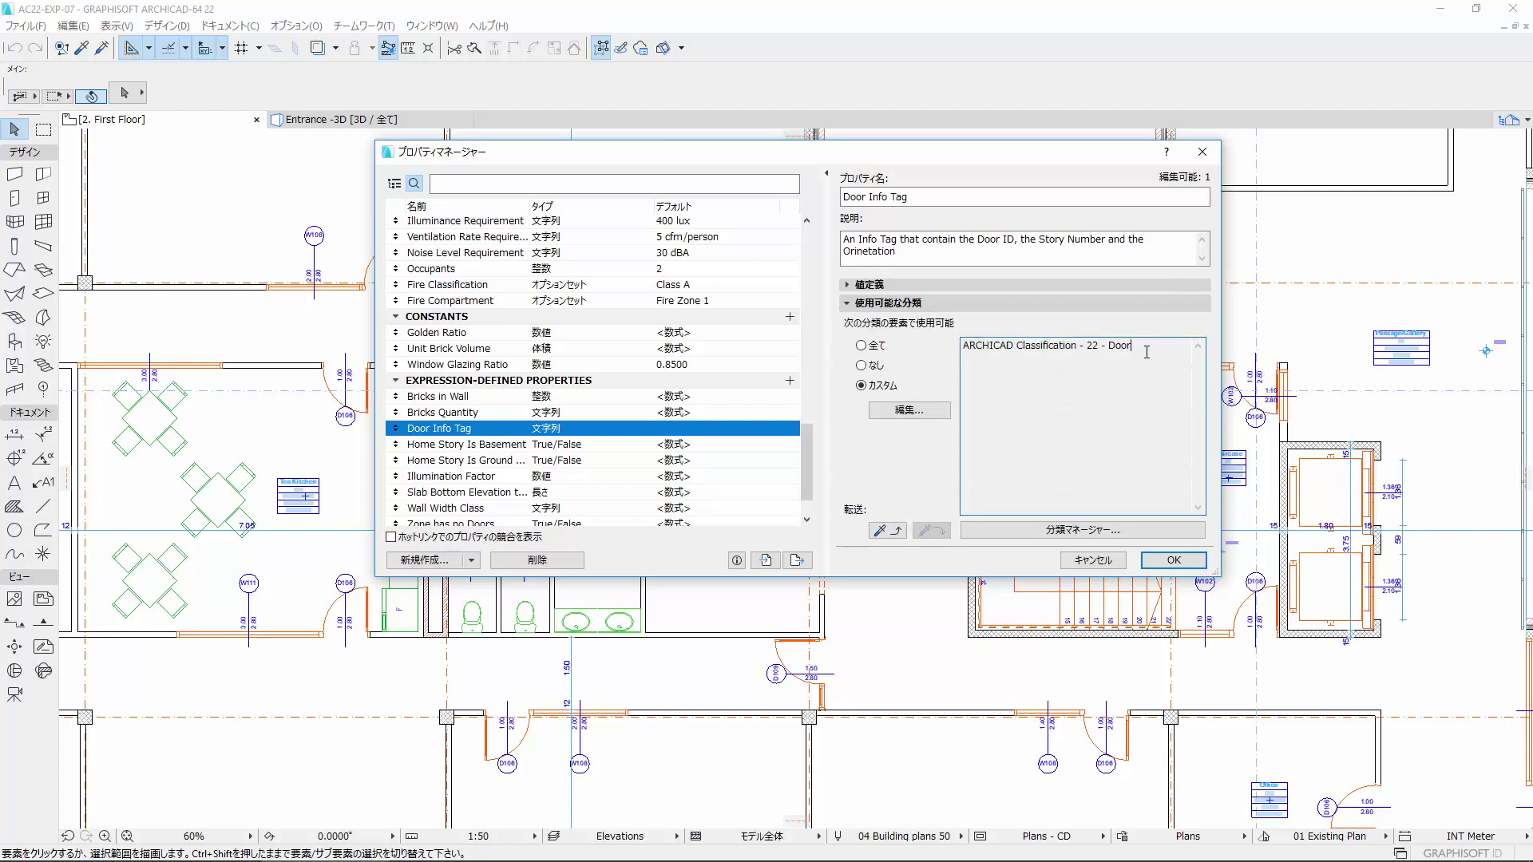
click(851, 287)
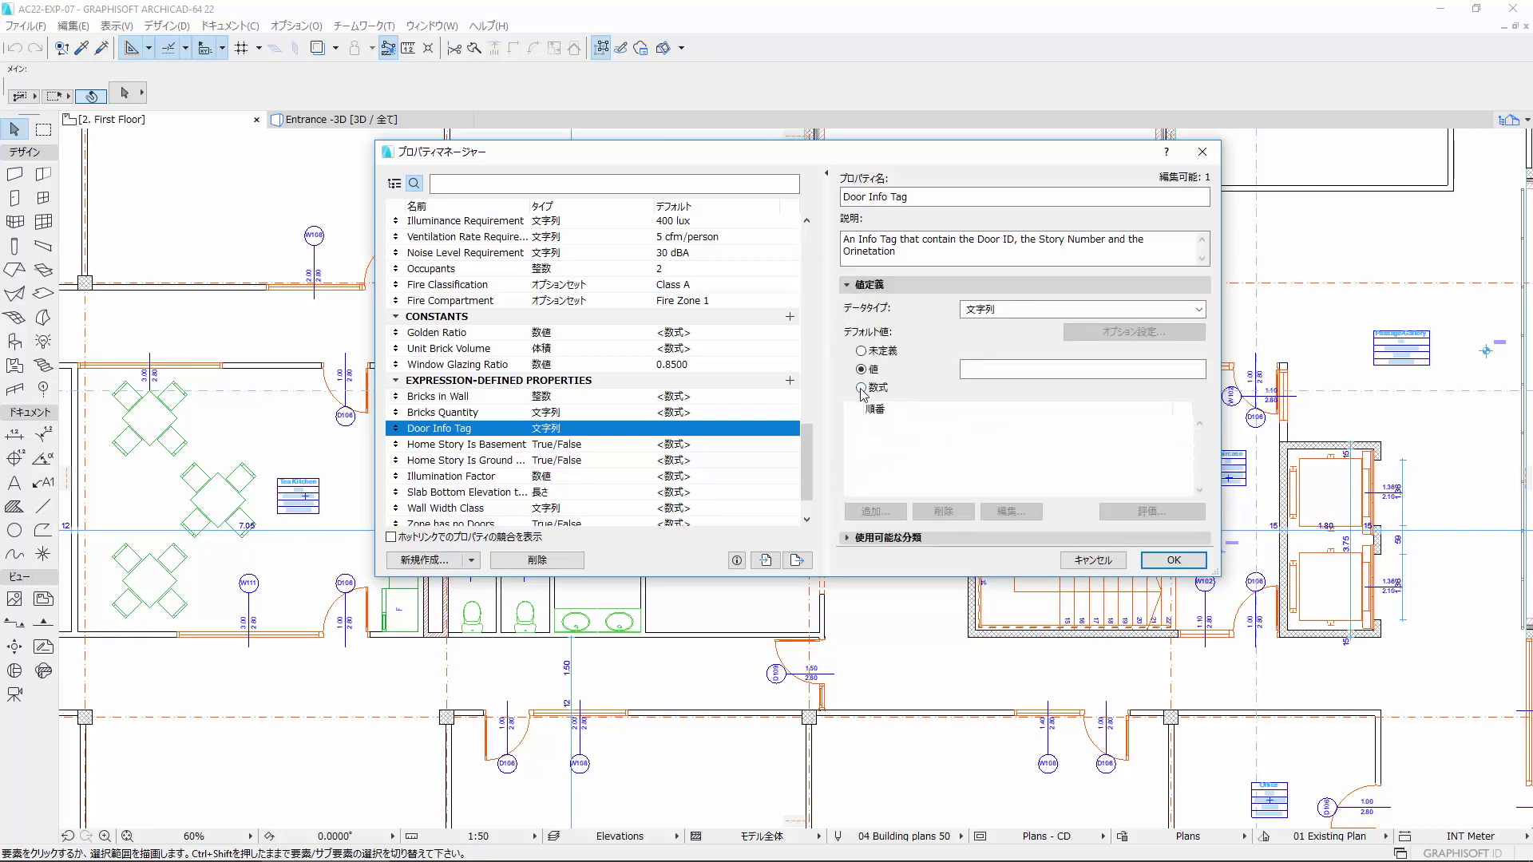
click(862, 389)
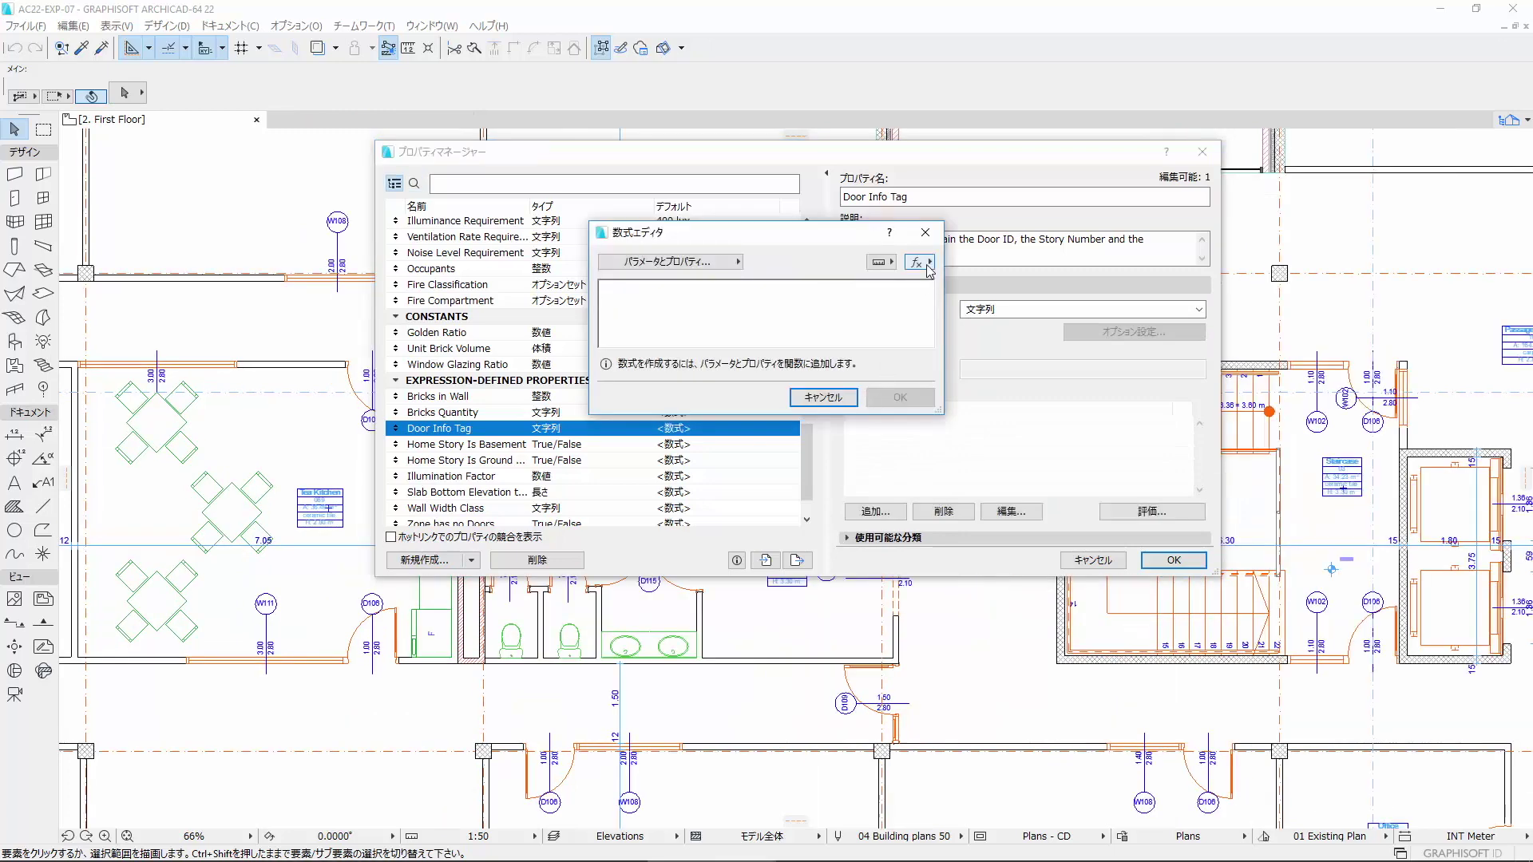
Insert a CONCAT function into the formula and select its first text placeholder.
click(925, 265)
text(concat)
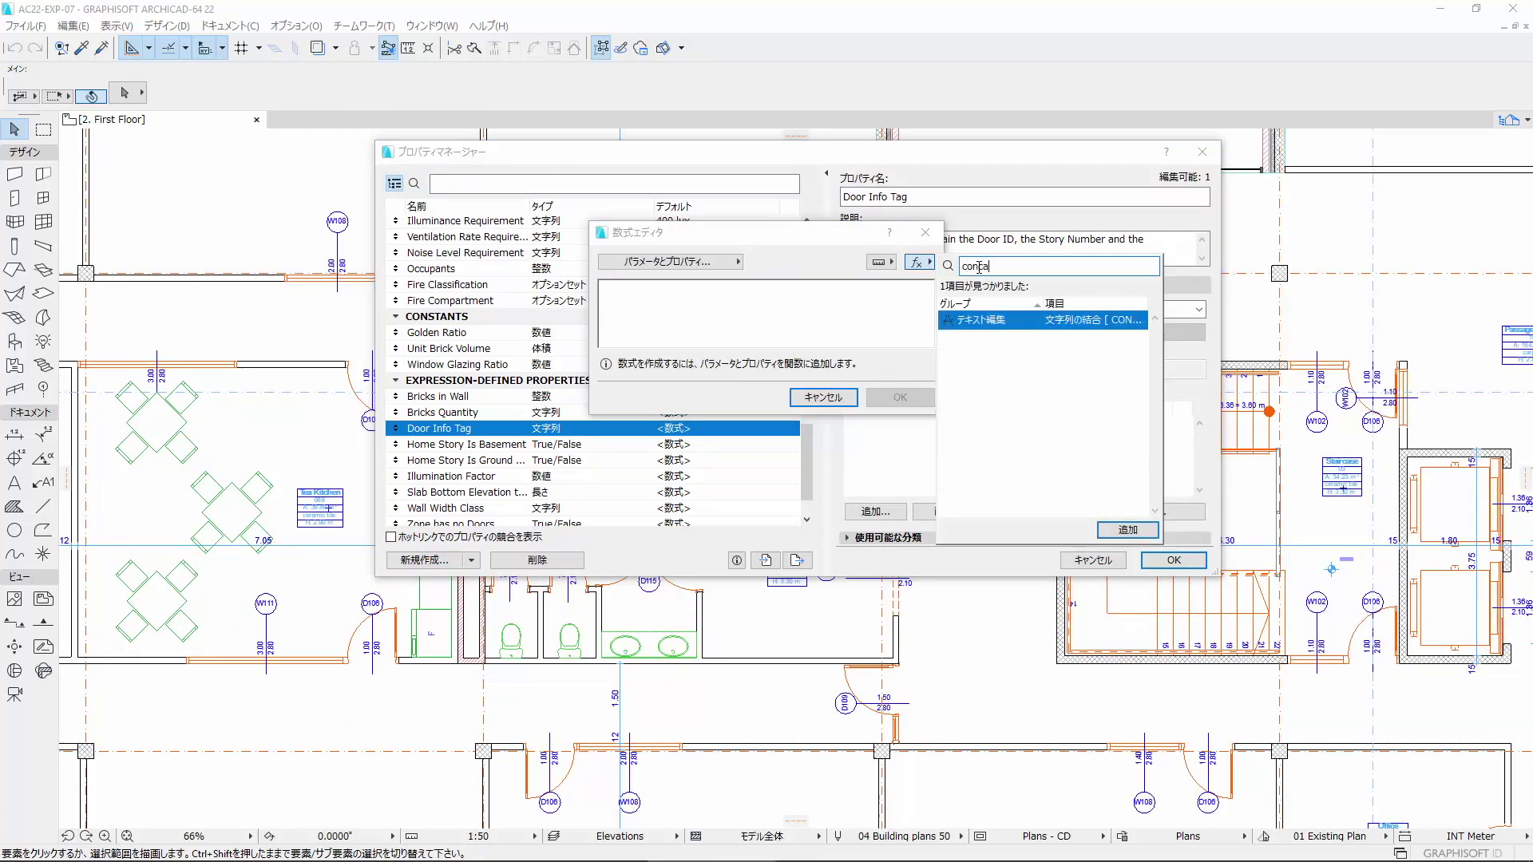
double_click(980, 320)
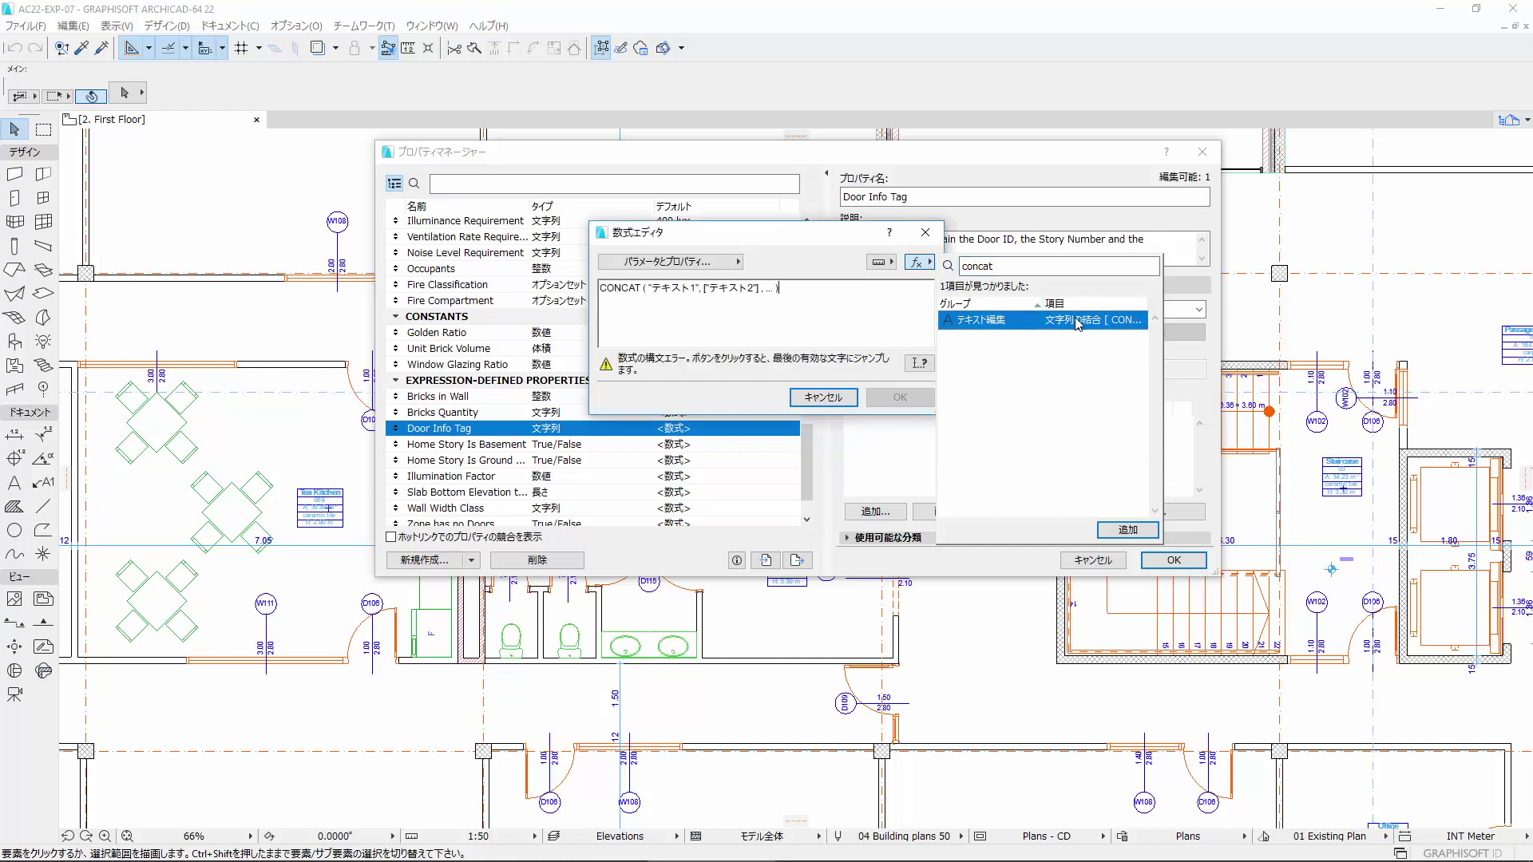
click(881, 305)
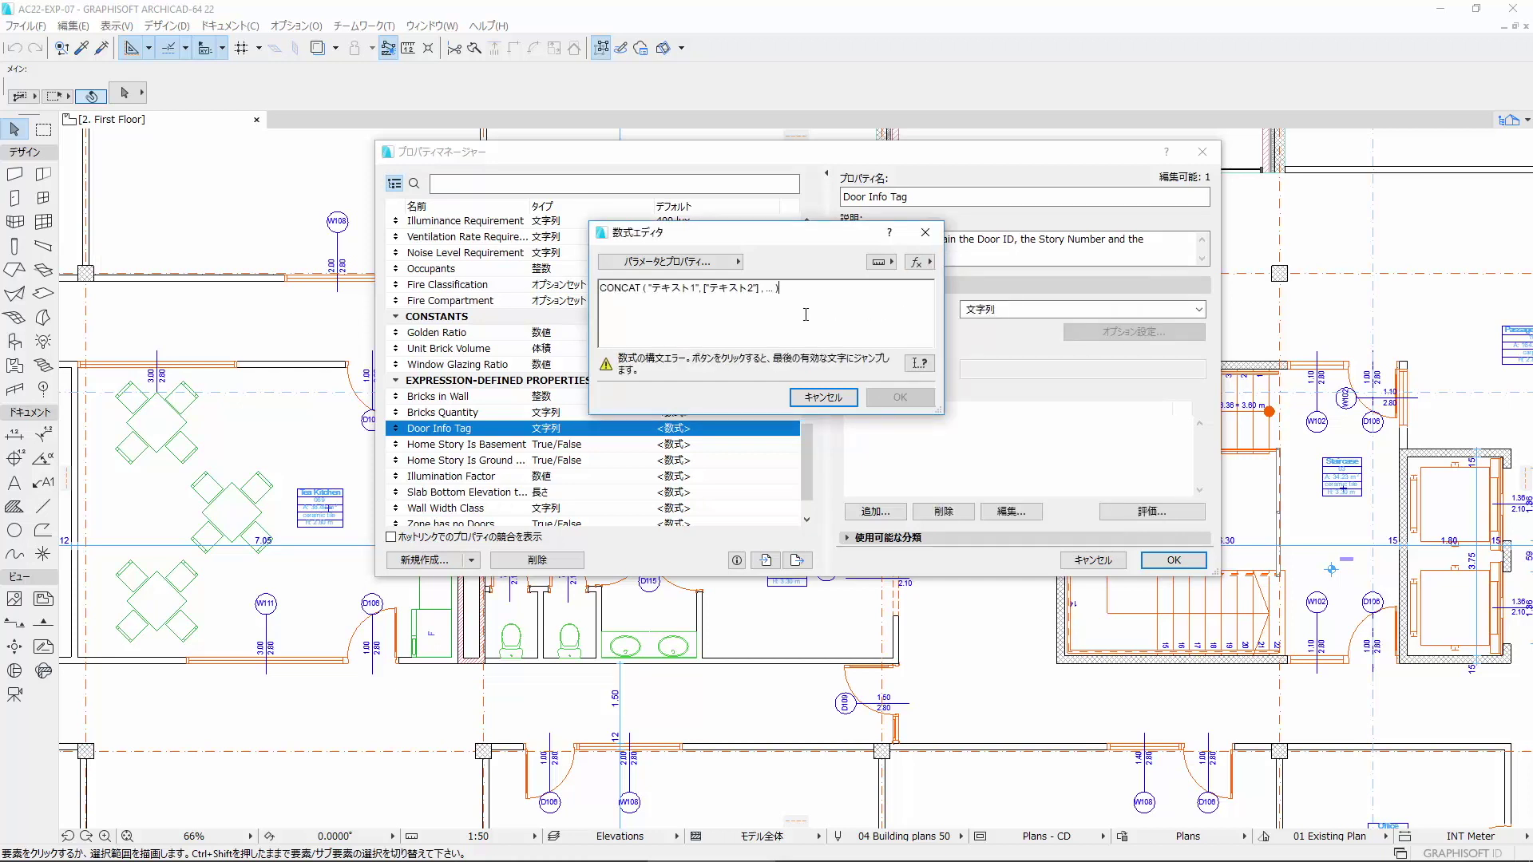
drag(653, 289, 694, 289)
Replace the first CONCAT placeholder with 要素ID followed by a "/" separator.
click(675, 262)
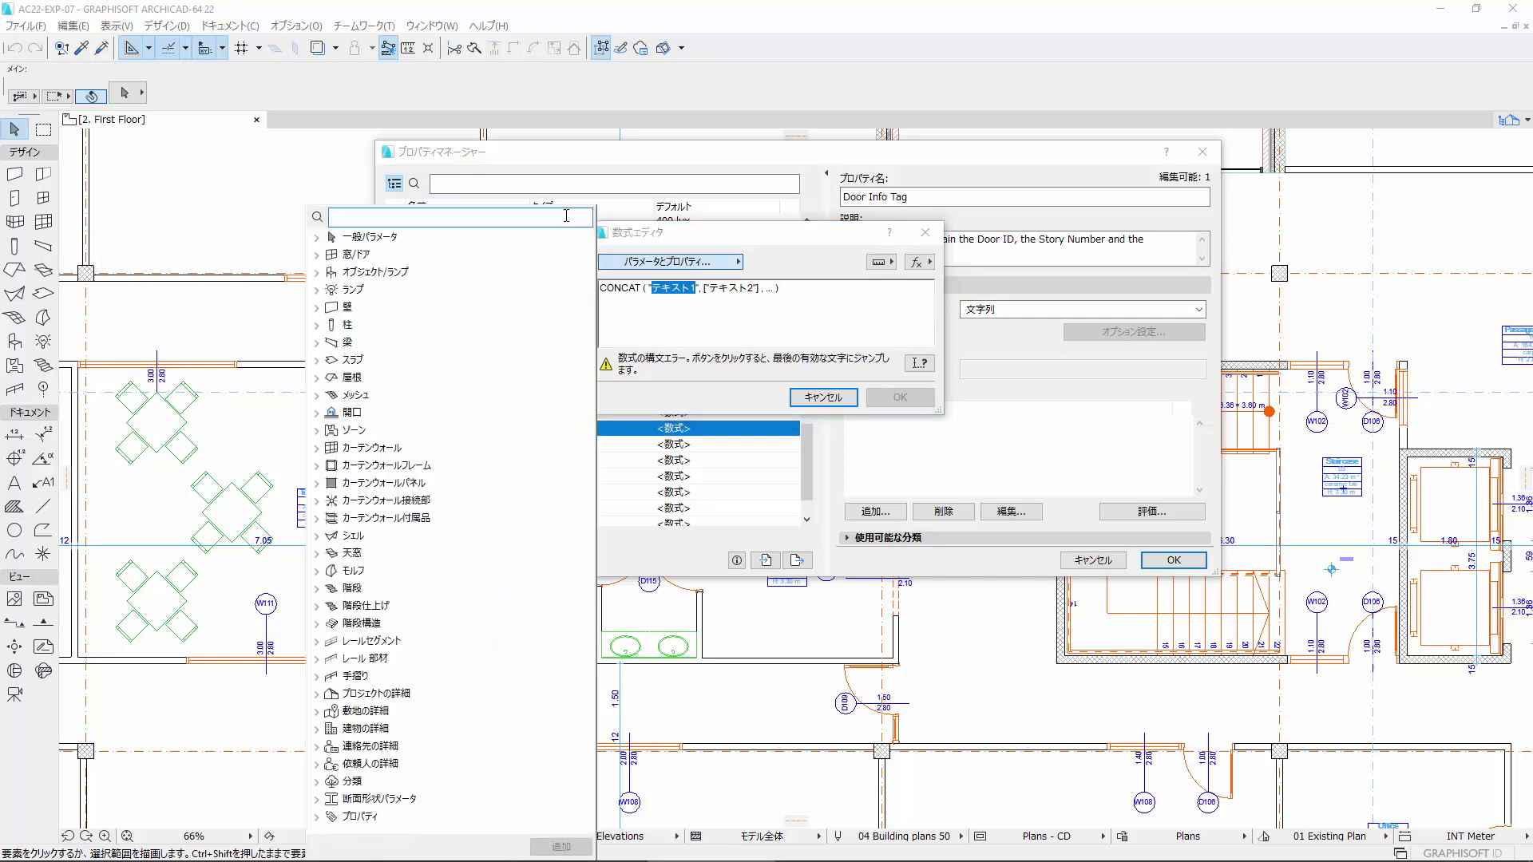
text(要素ID)
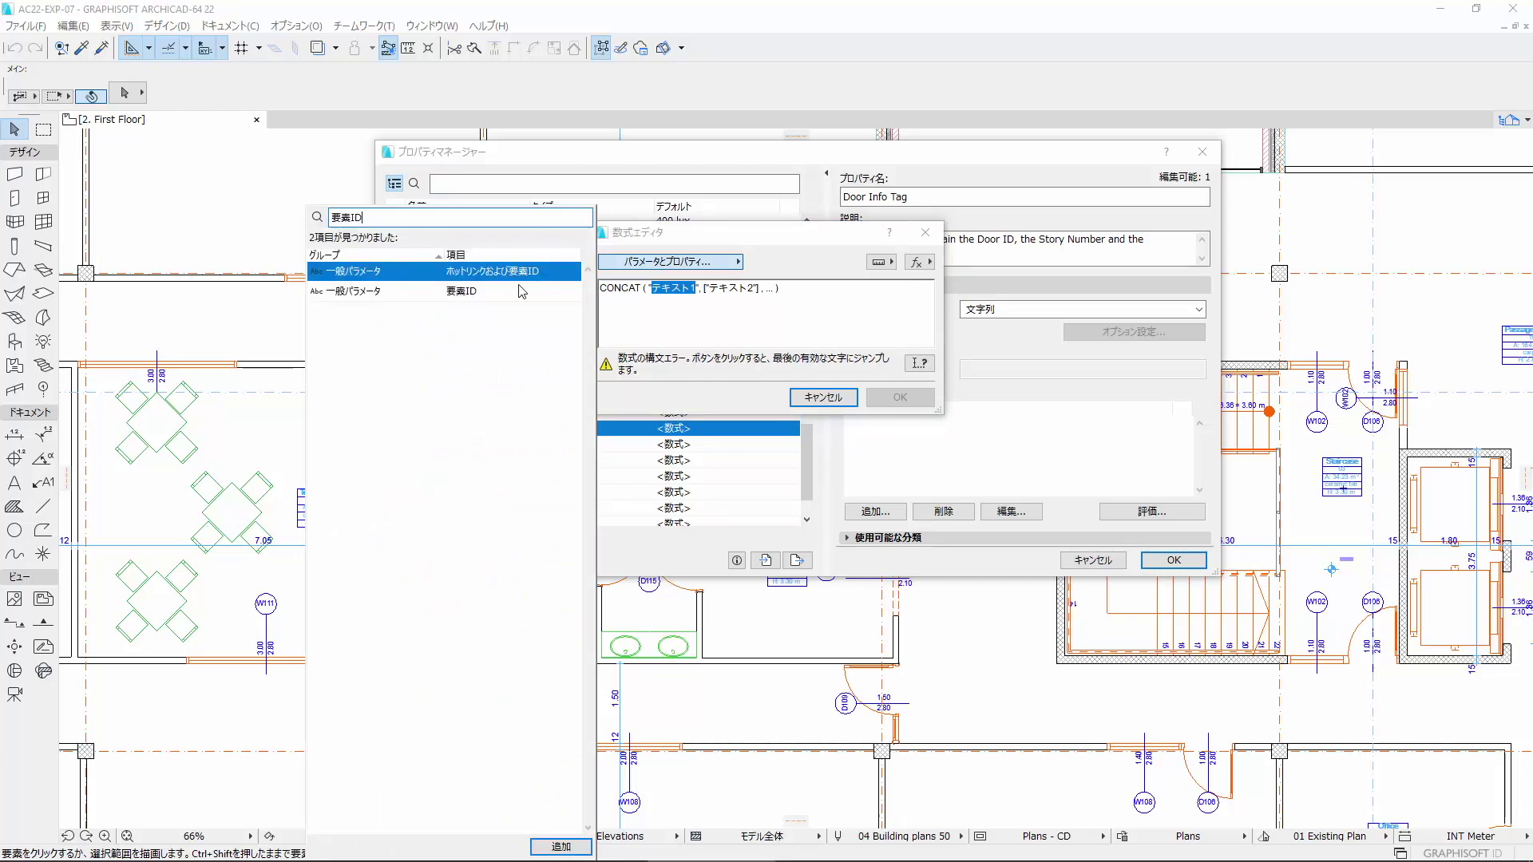
double_click(521, 291)
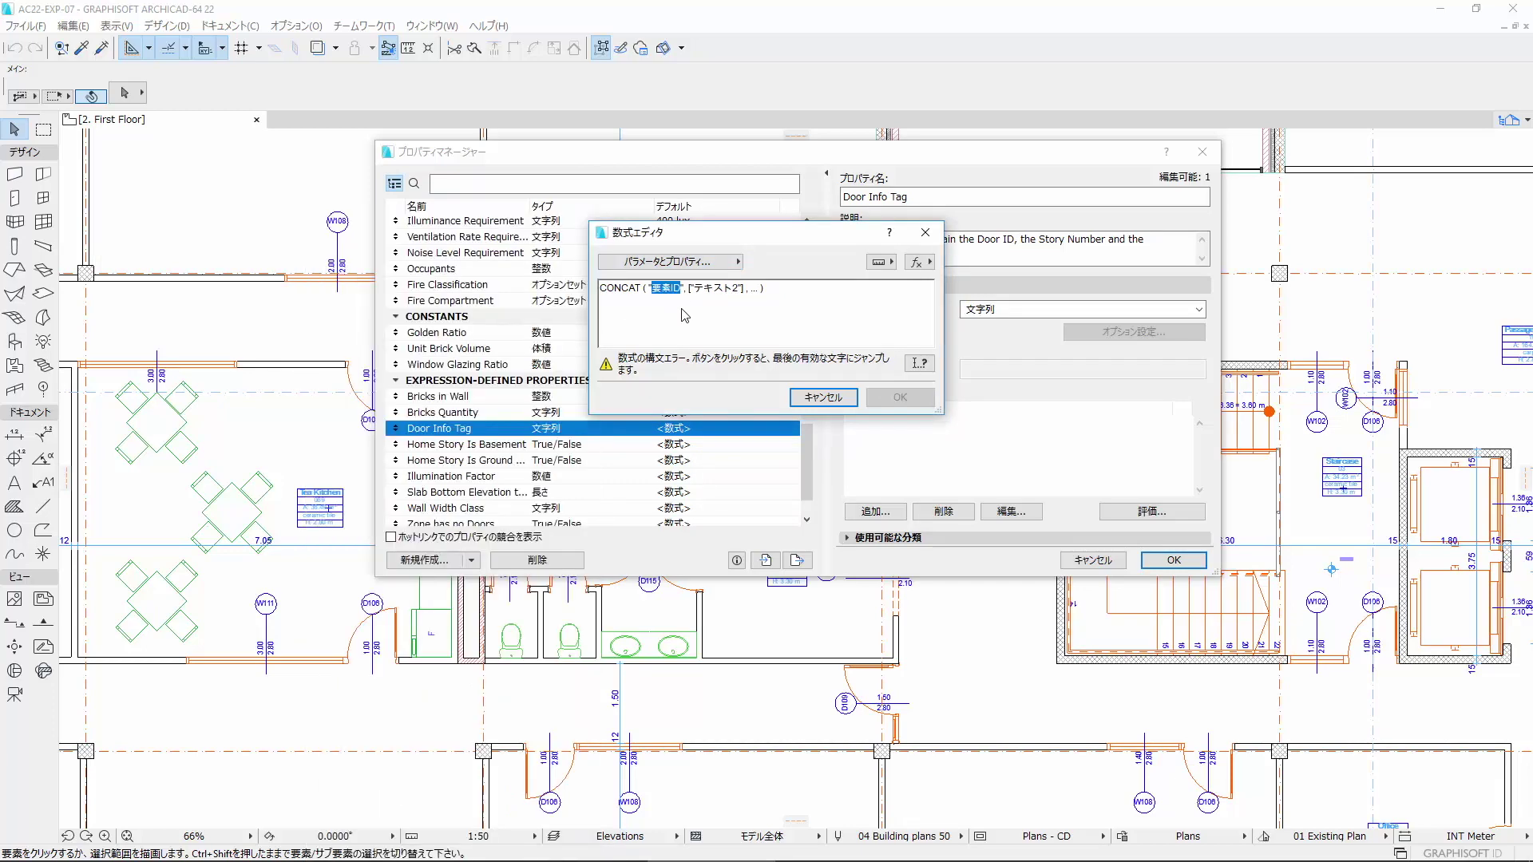
drag(689, 290, 761, 290)
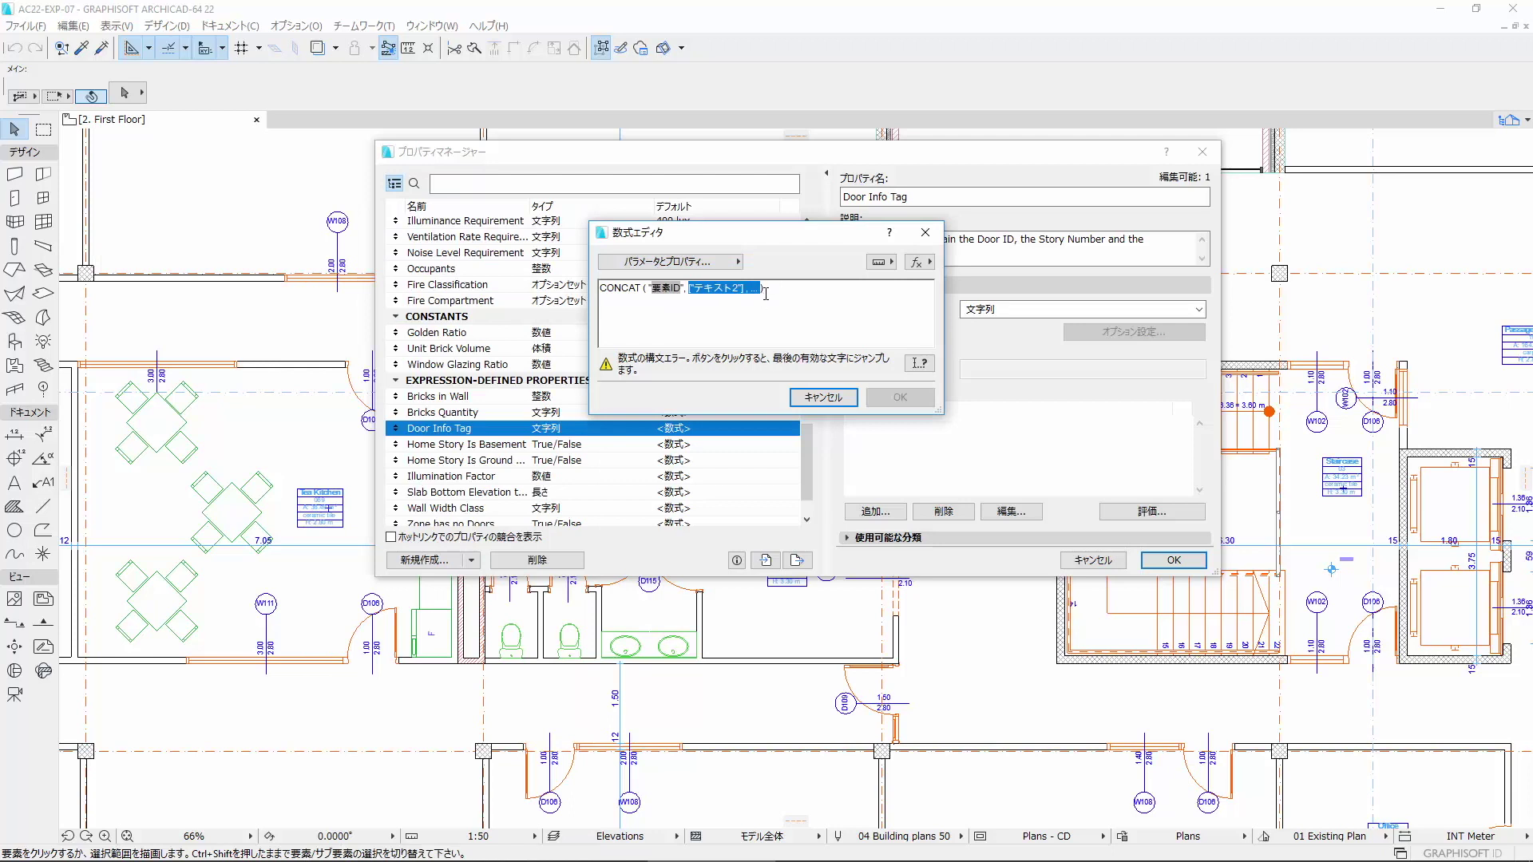
key(BackSpace)
text(/")
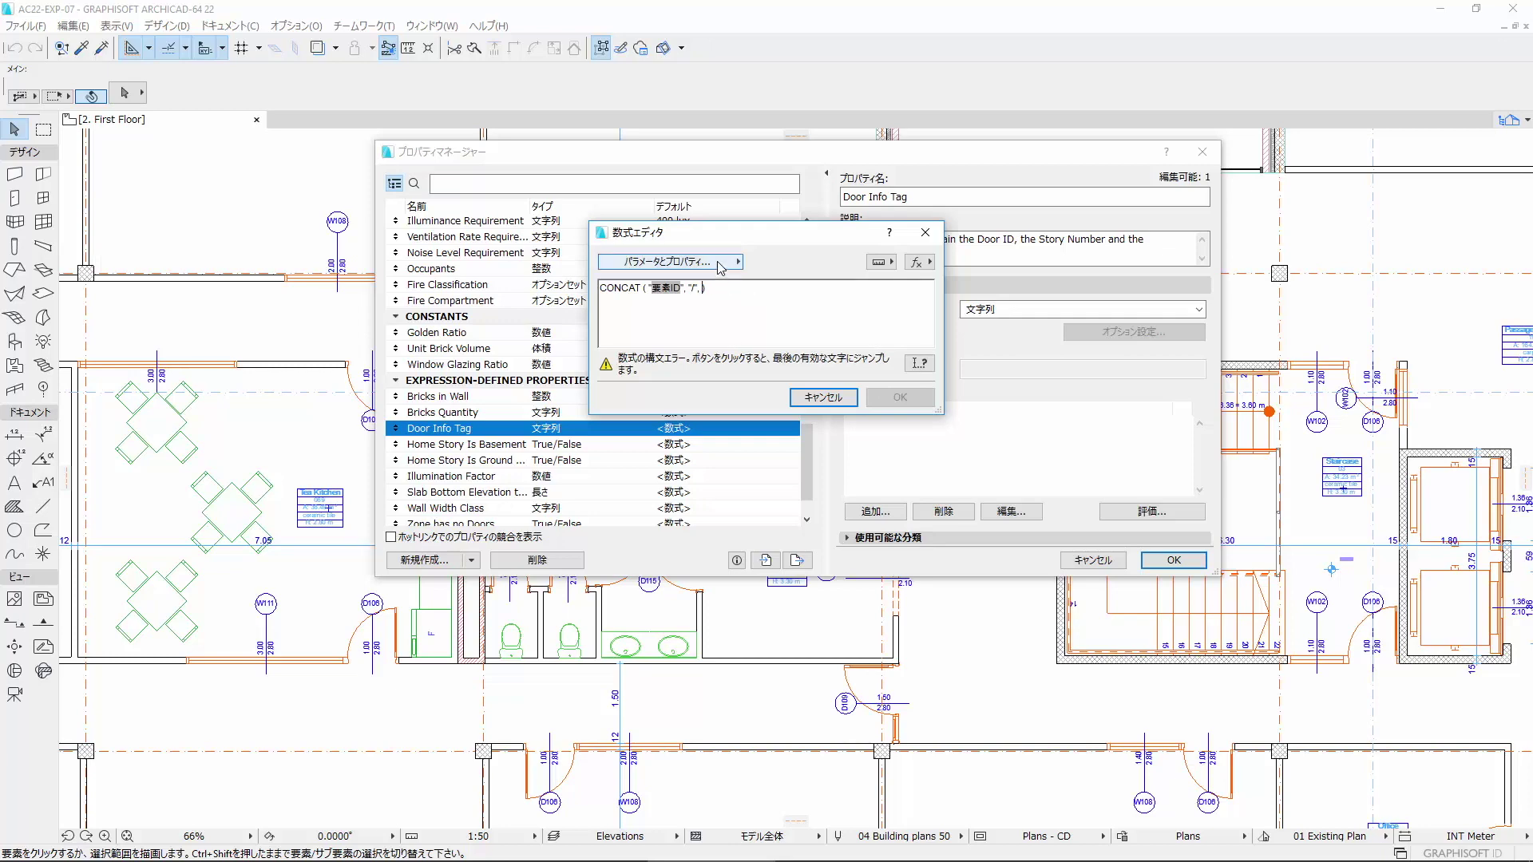
Add STR(ホームフロア数,0), "/" and 方向, then confirm the formula and close Property Manager.
click(721, 264)
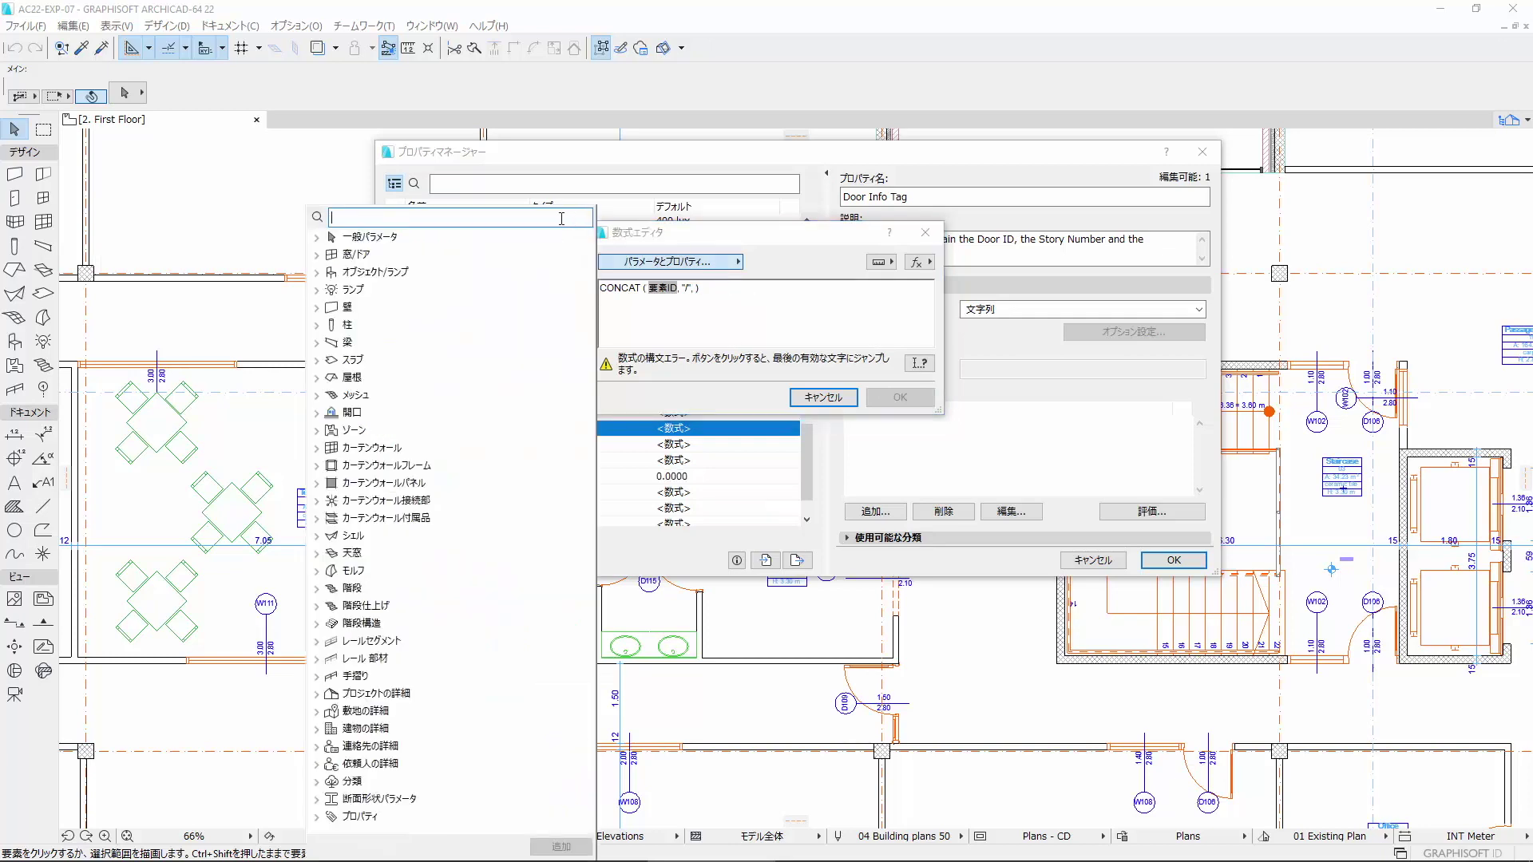
click(317, 238)
double_click(376, 295)
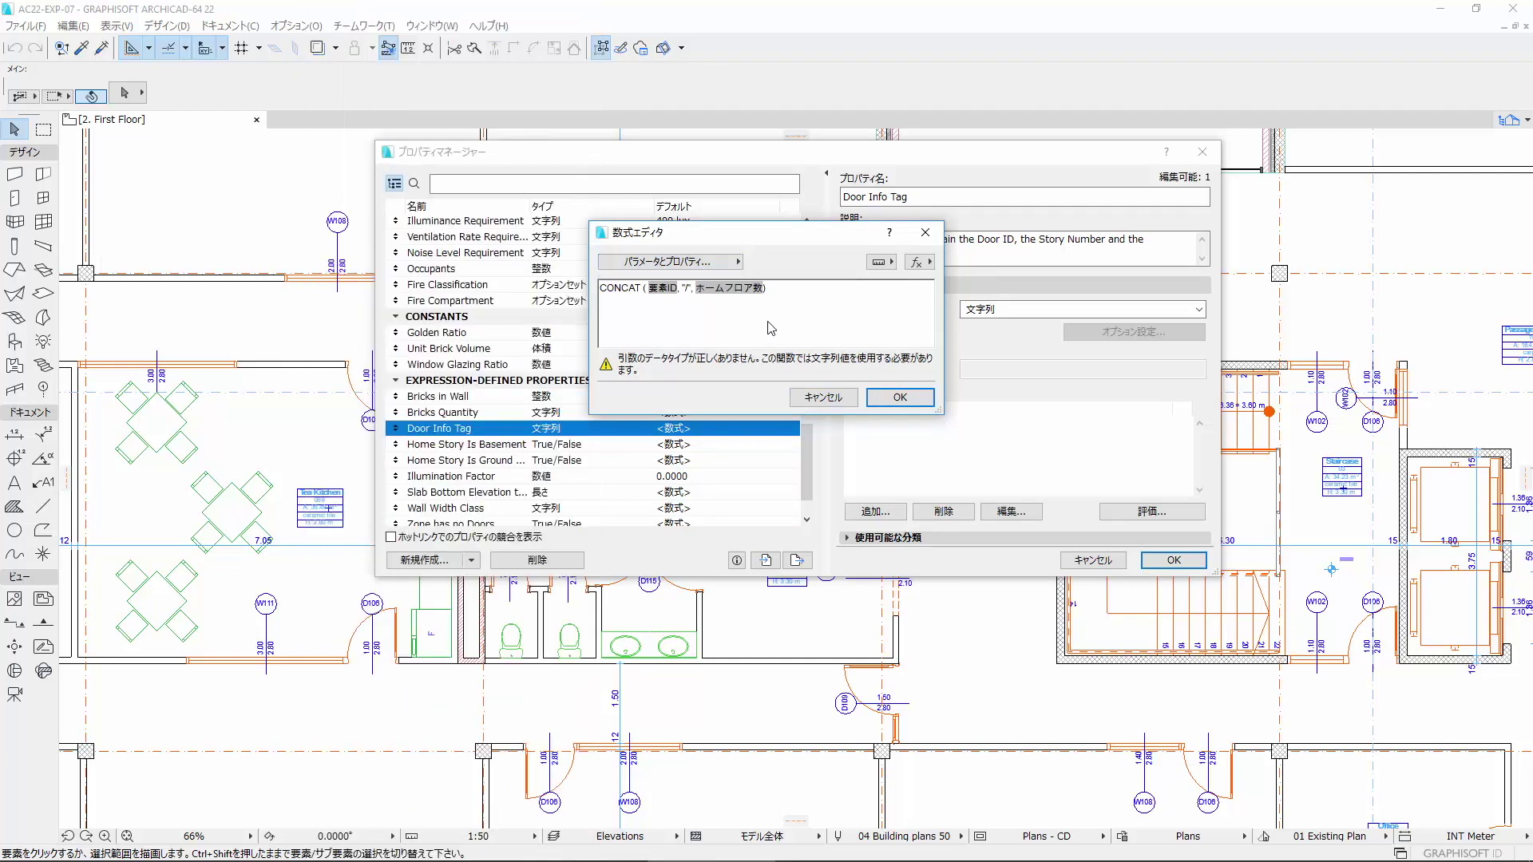
click(696, 289)
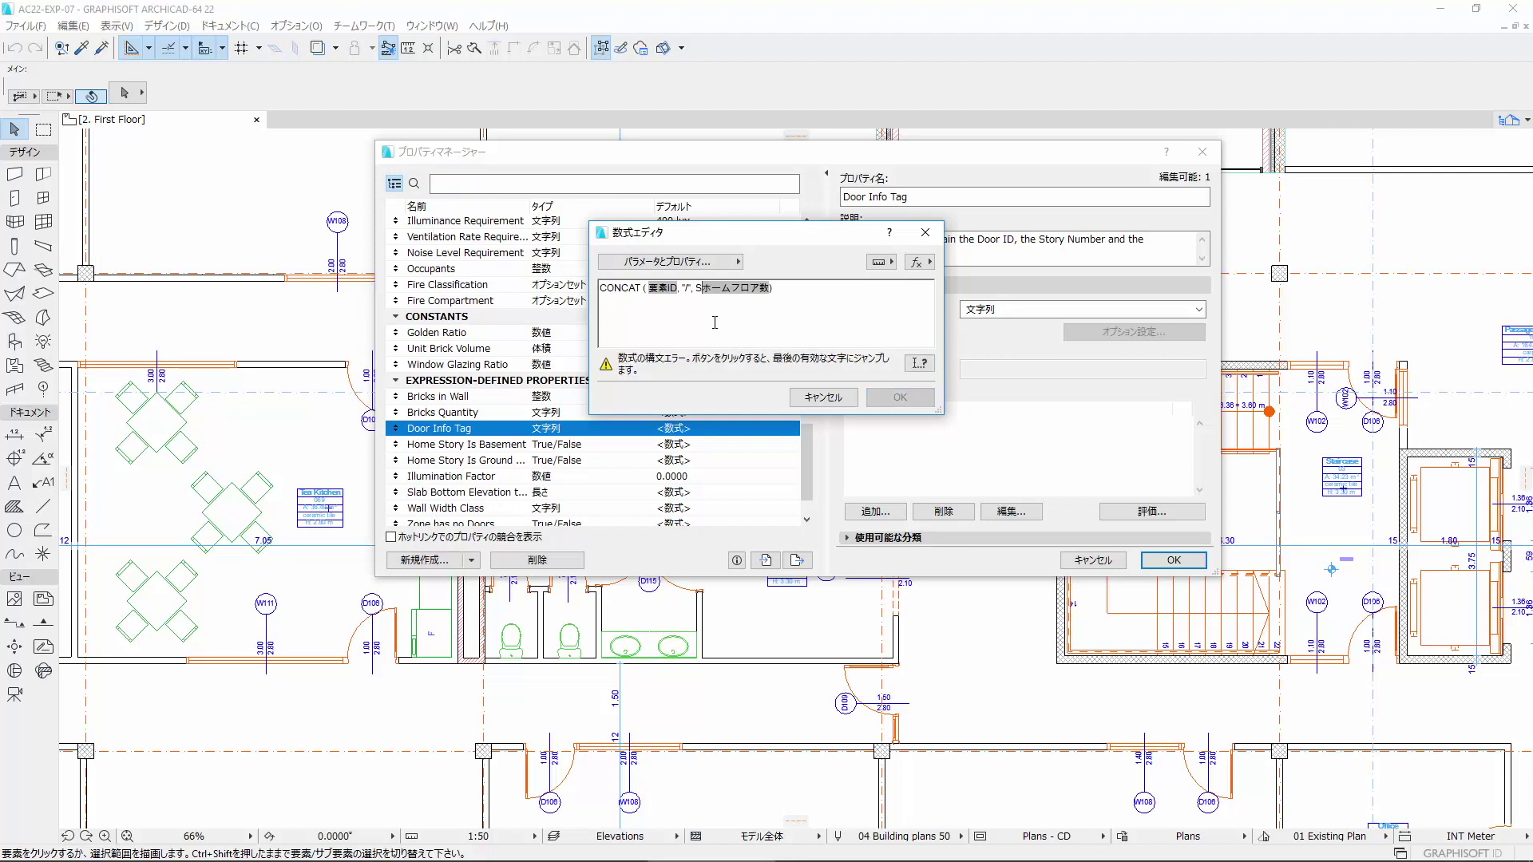
text(STR)
text(()
text())
text(, "/", ))
click(729, 262)
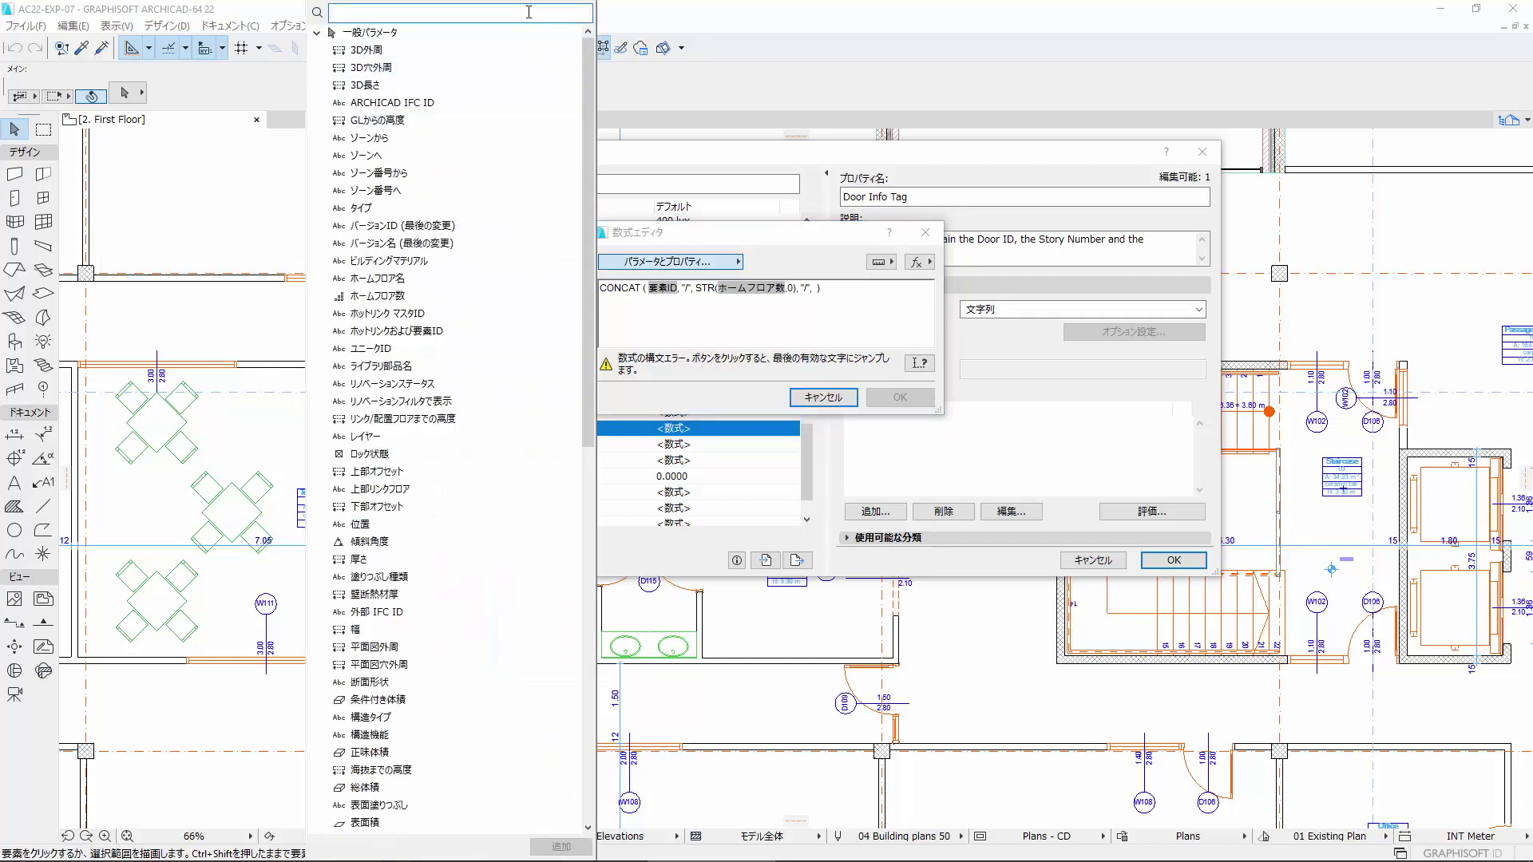
text(方向)
double_click(511, 106)
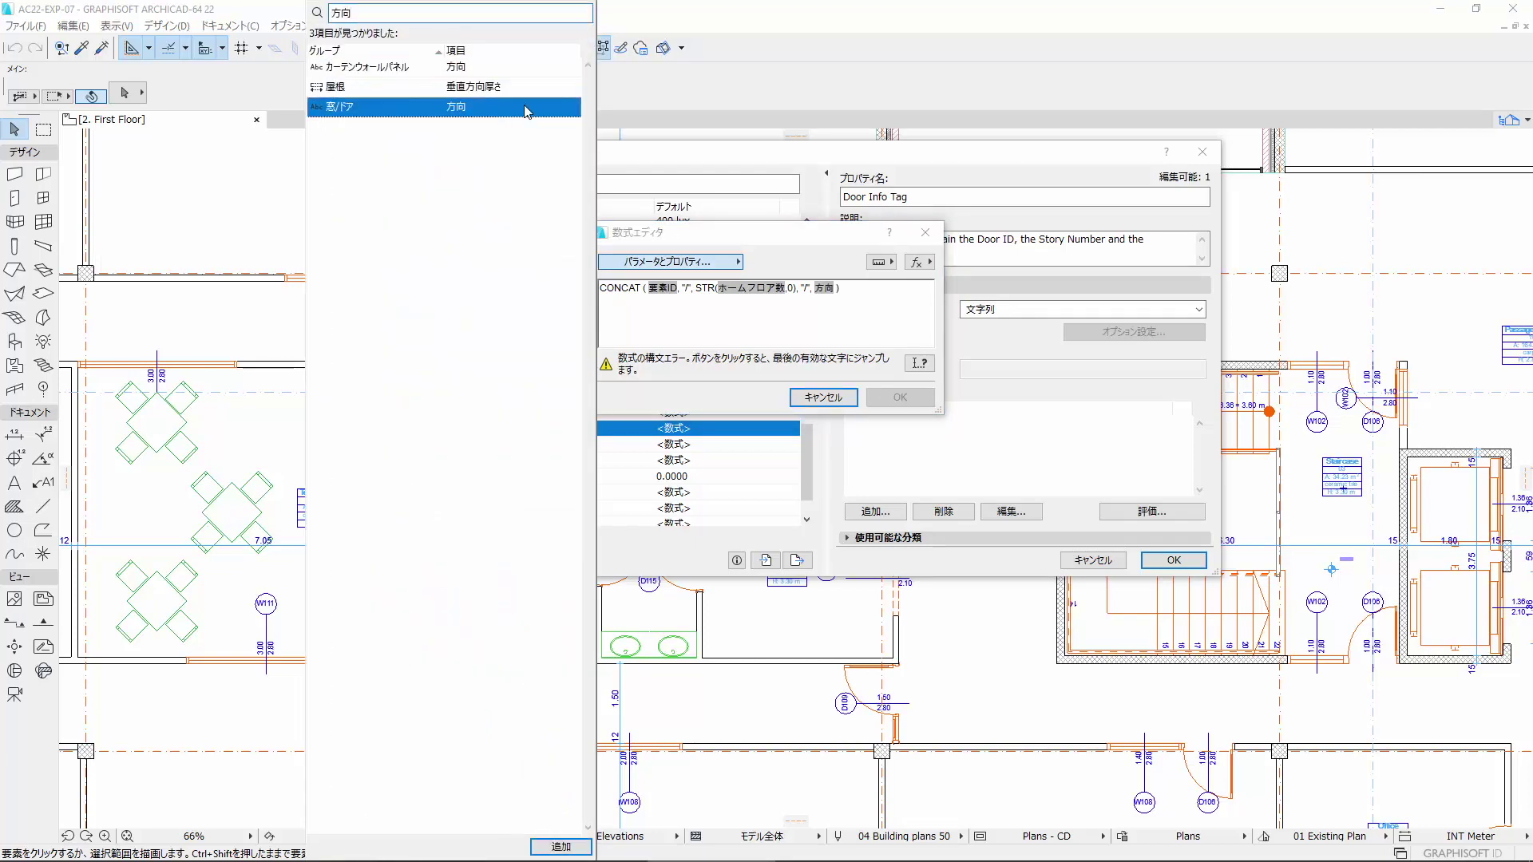
click(900, 396)
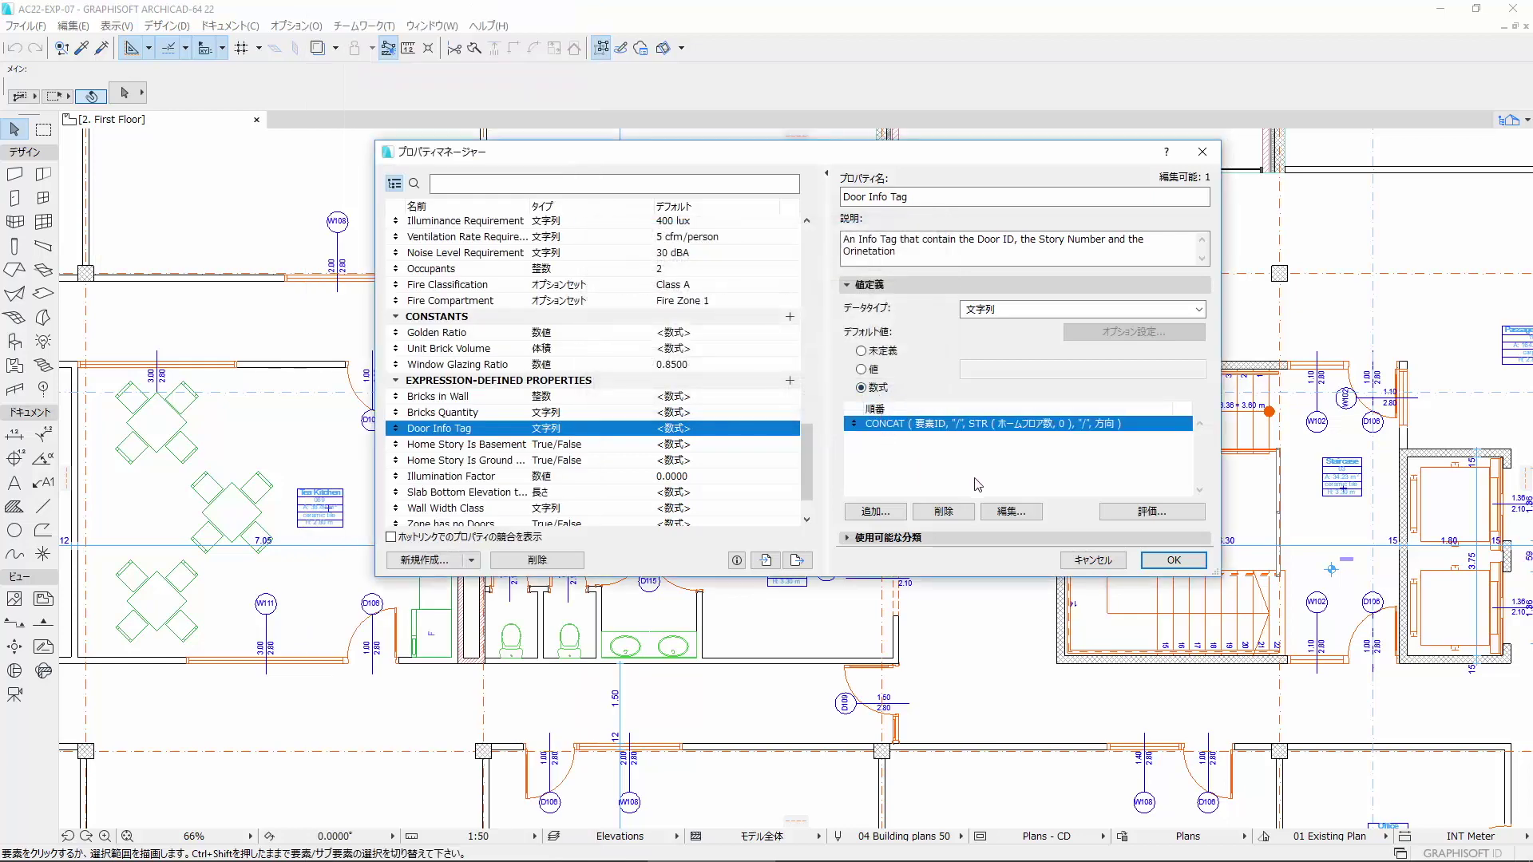
click(1180, 562)
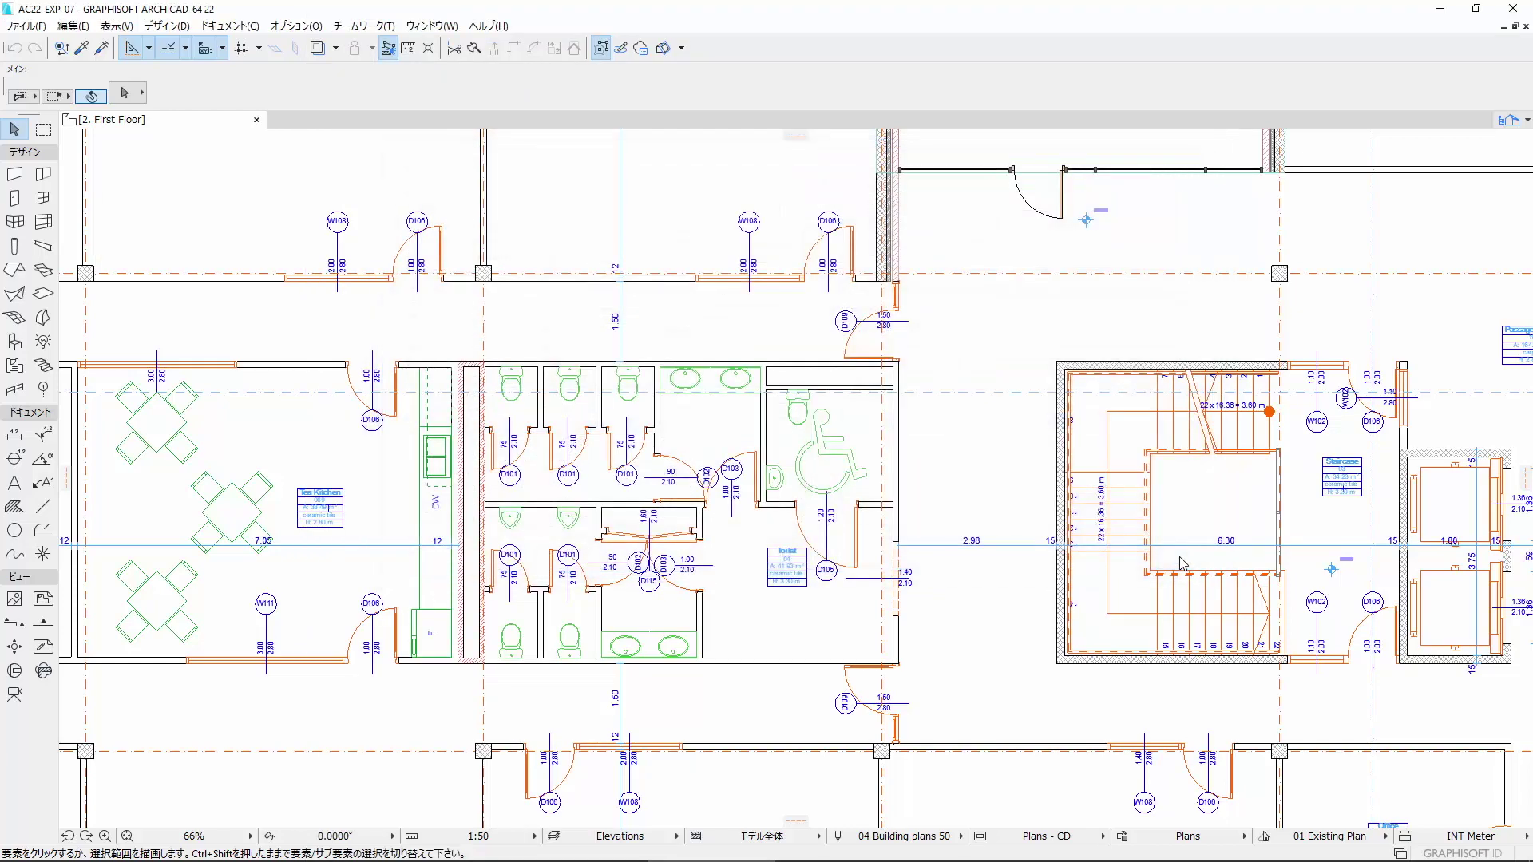
In the other project, label door D106 with its Door Info Tag, reading D106/2/L.
key(F3)
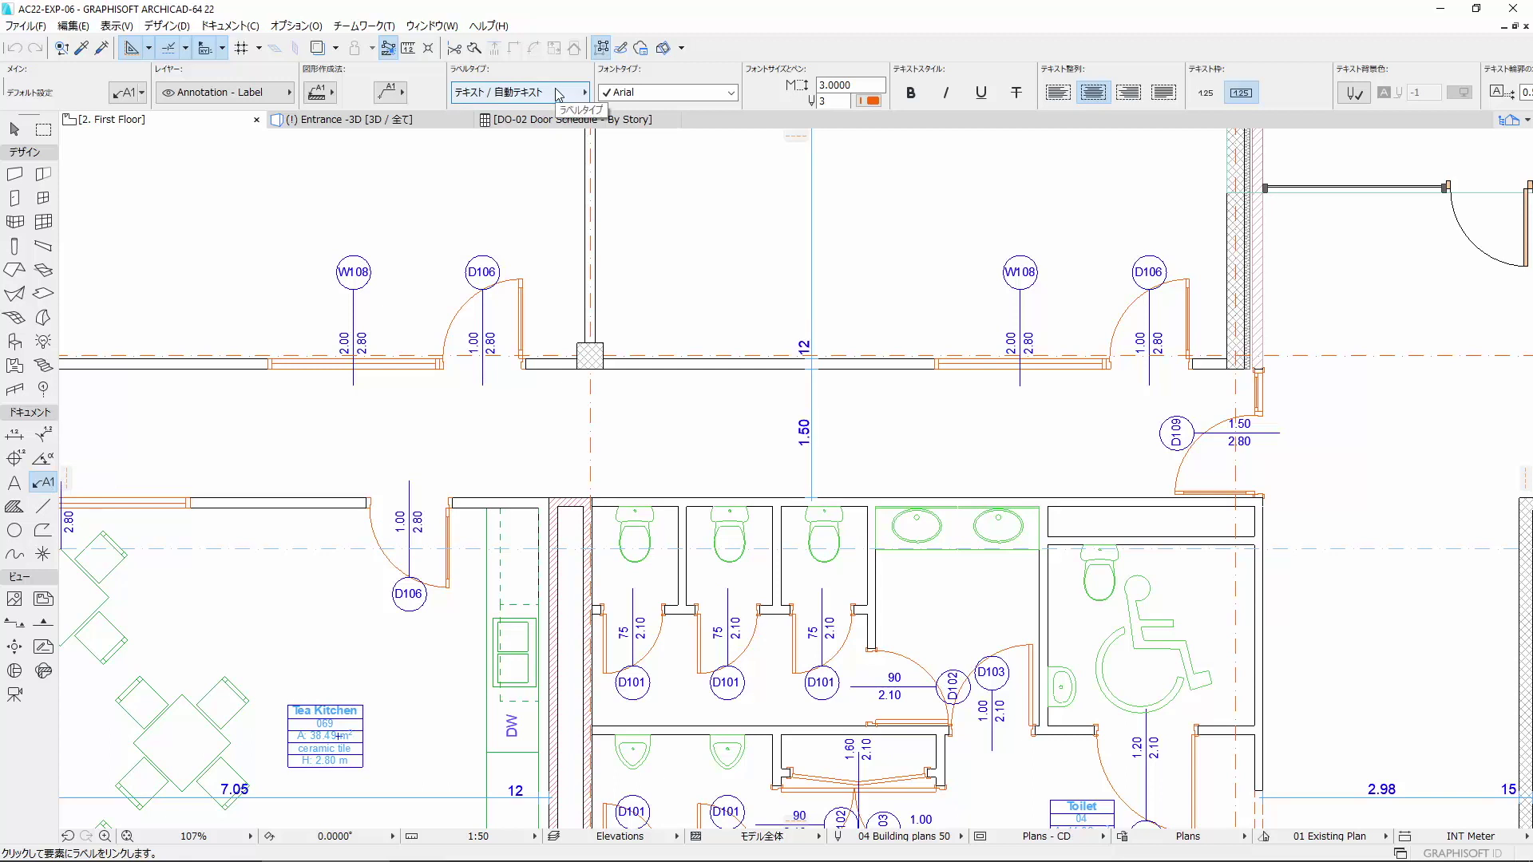
click(1150, 372)
click(1167, 319)
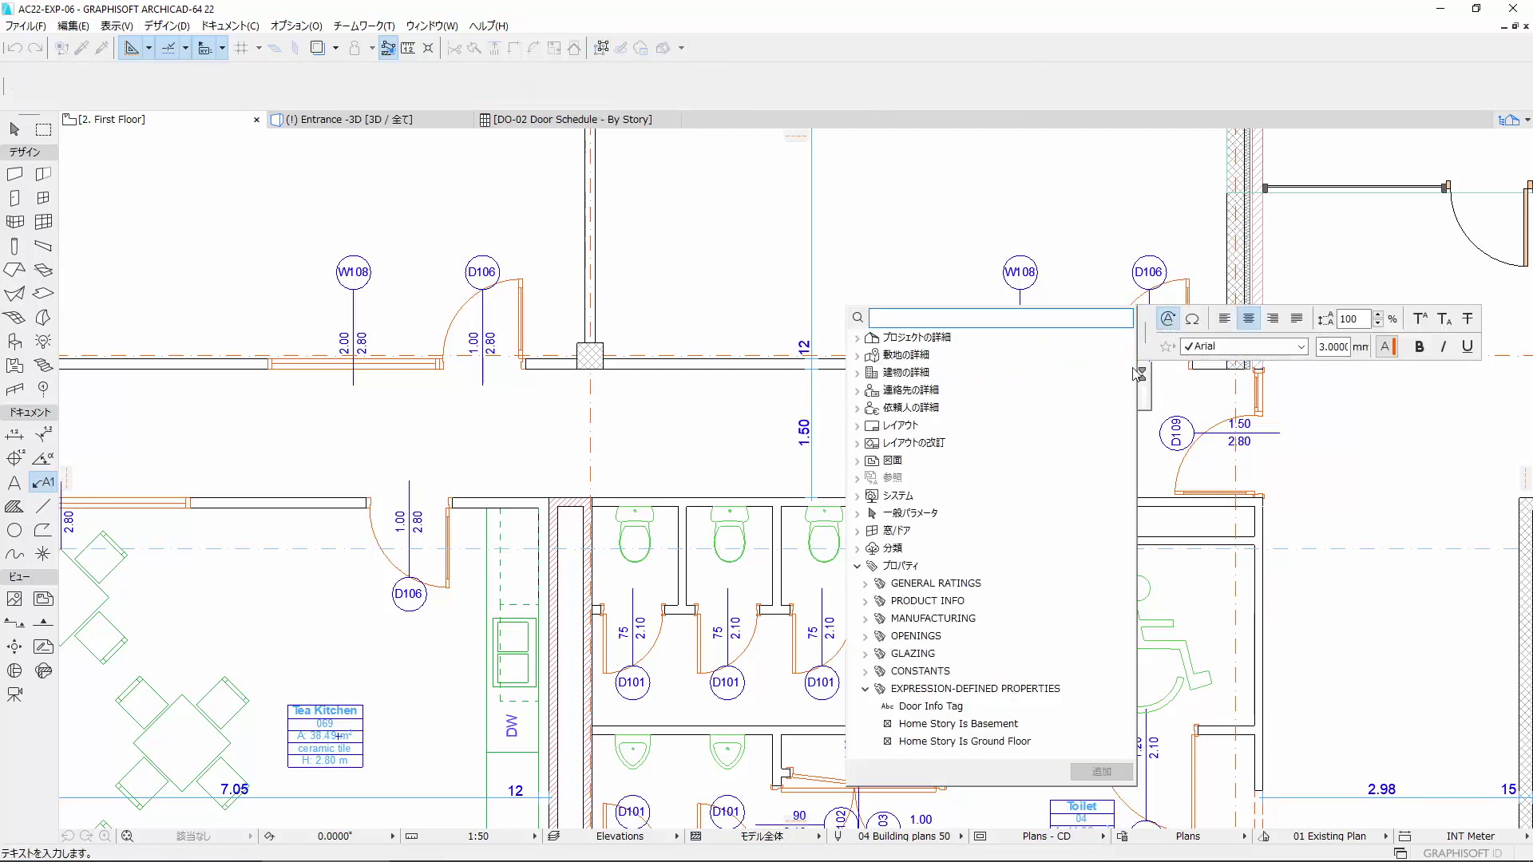
click(958, 707)
click(1102, 771)
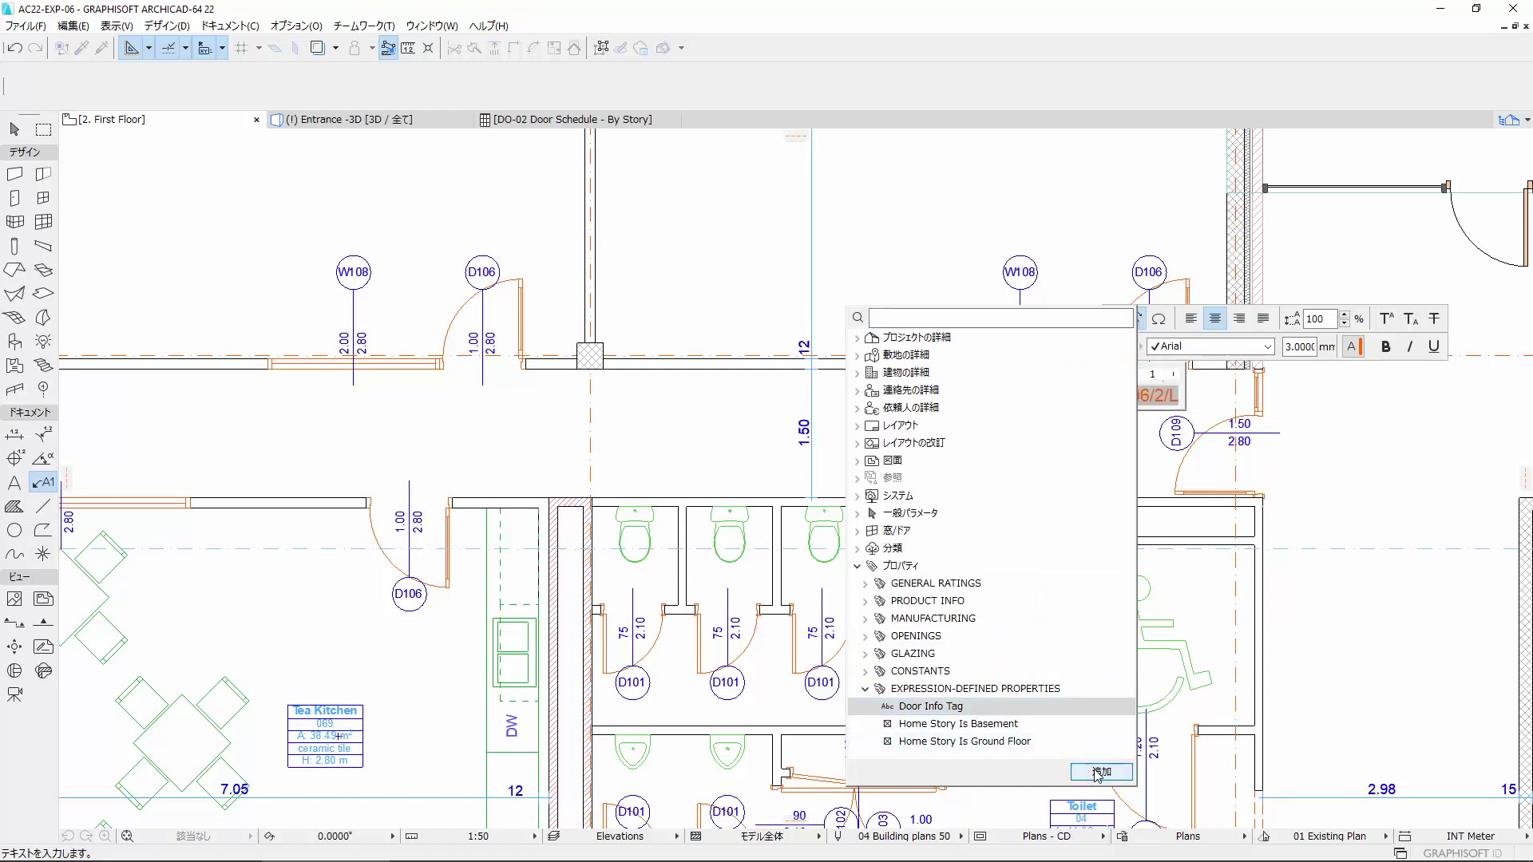
click(1313, 390)
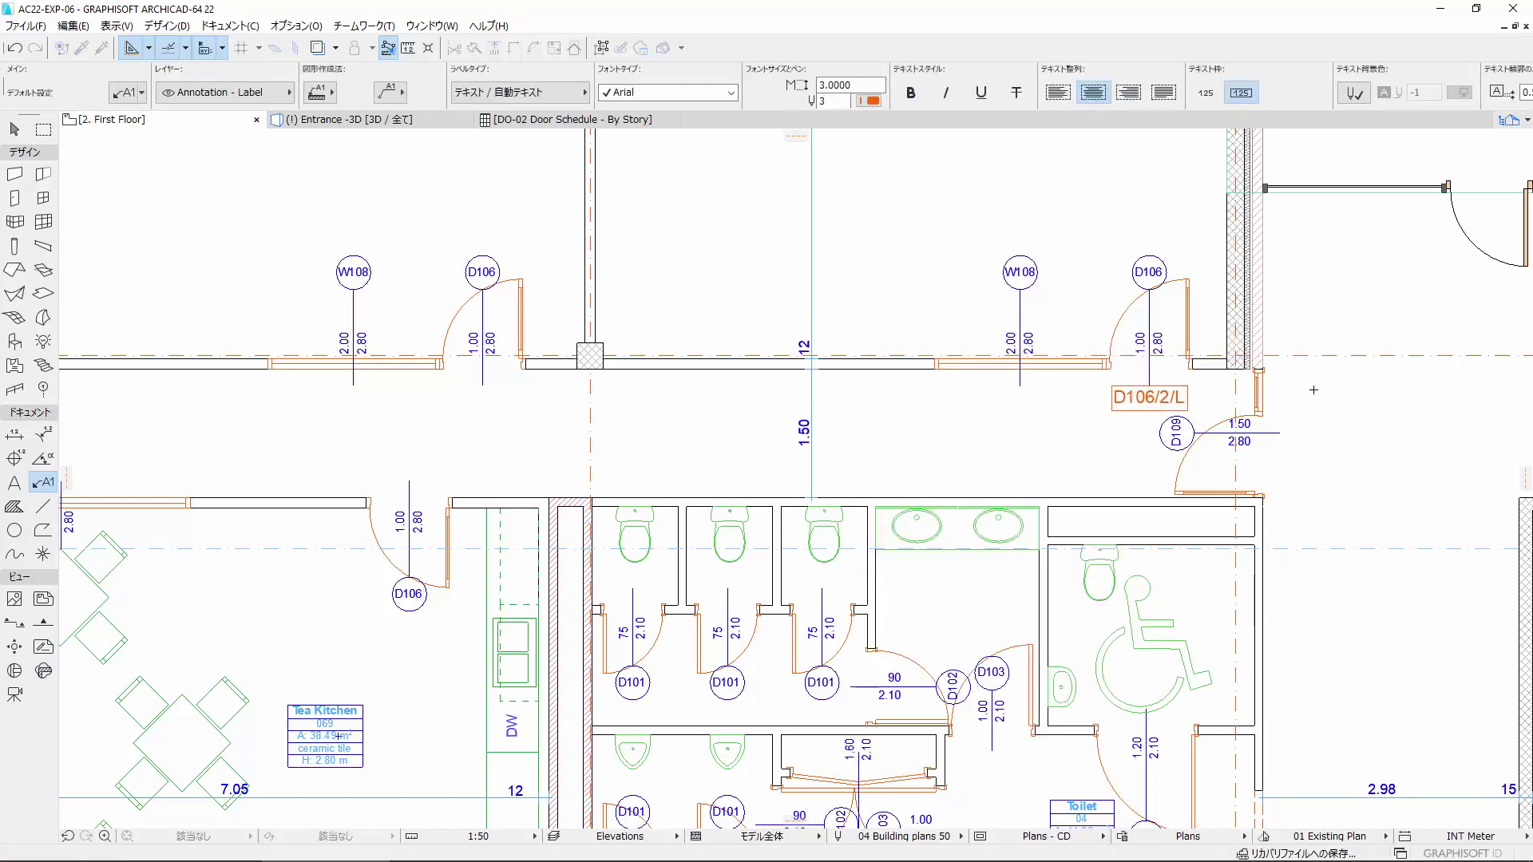
Scroll down and pick up the D106/2/L label's settings with Alt-click.
scroll(1292, 94, down, 2)
scroll(1292, 94, down, 1)
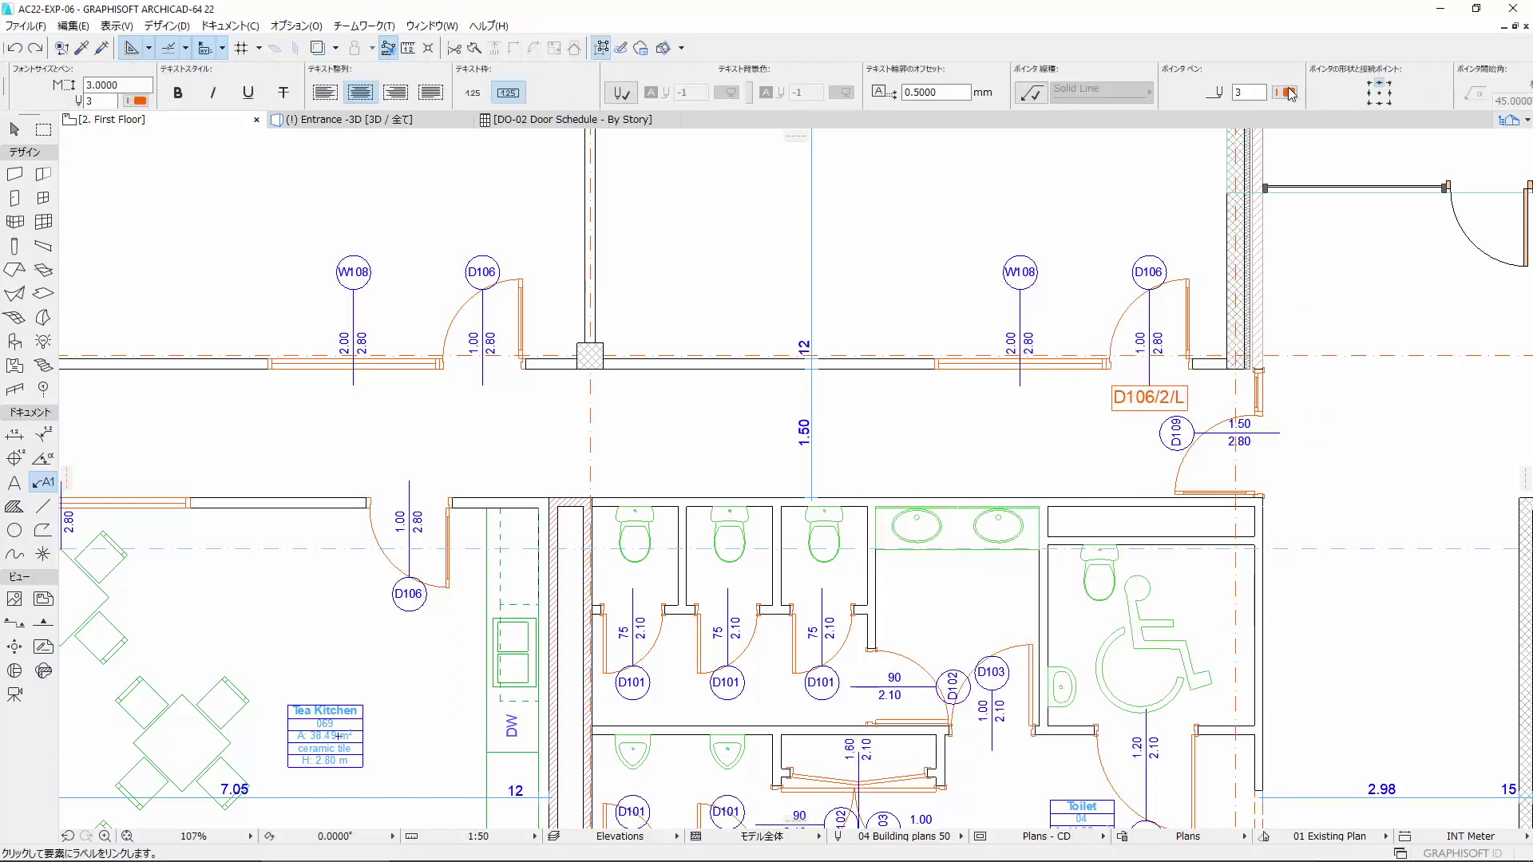
scroll(1292, 94, down, 1)
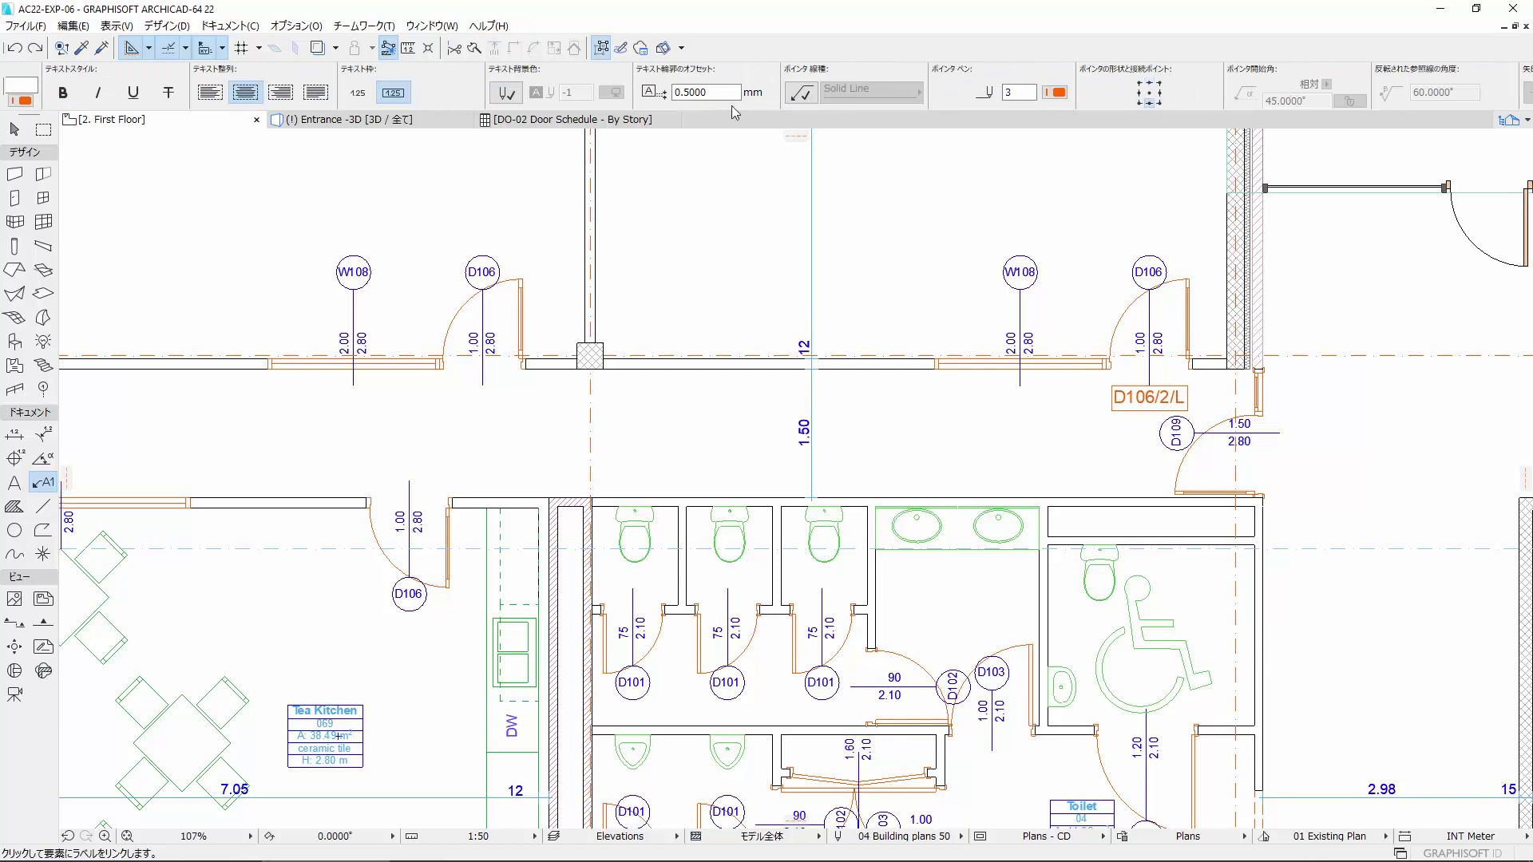
key(alt)
alt+click(1119, 383)
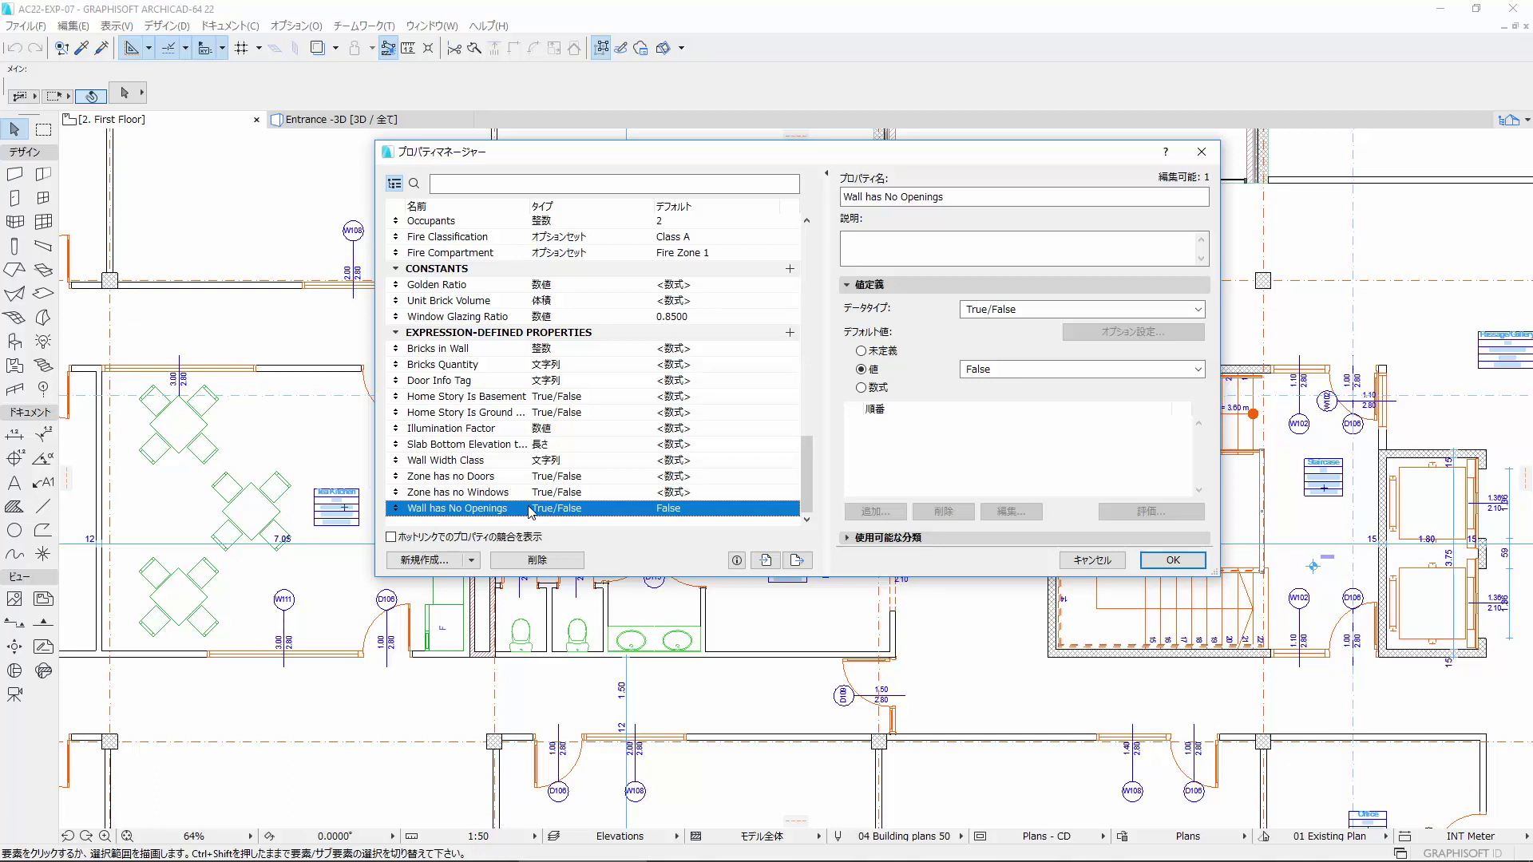
Keep Wall has No Openings as True/False and make its default value a formula.
click(1023, 315)
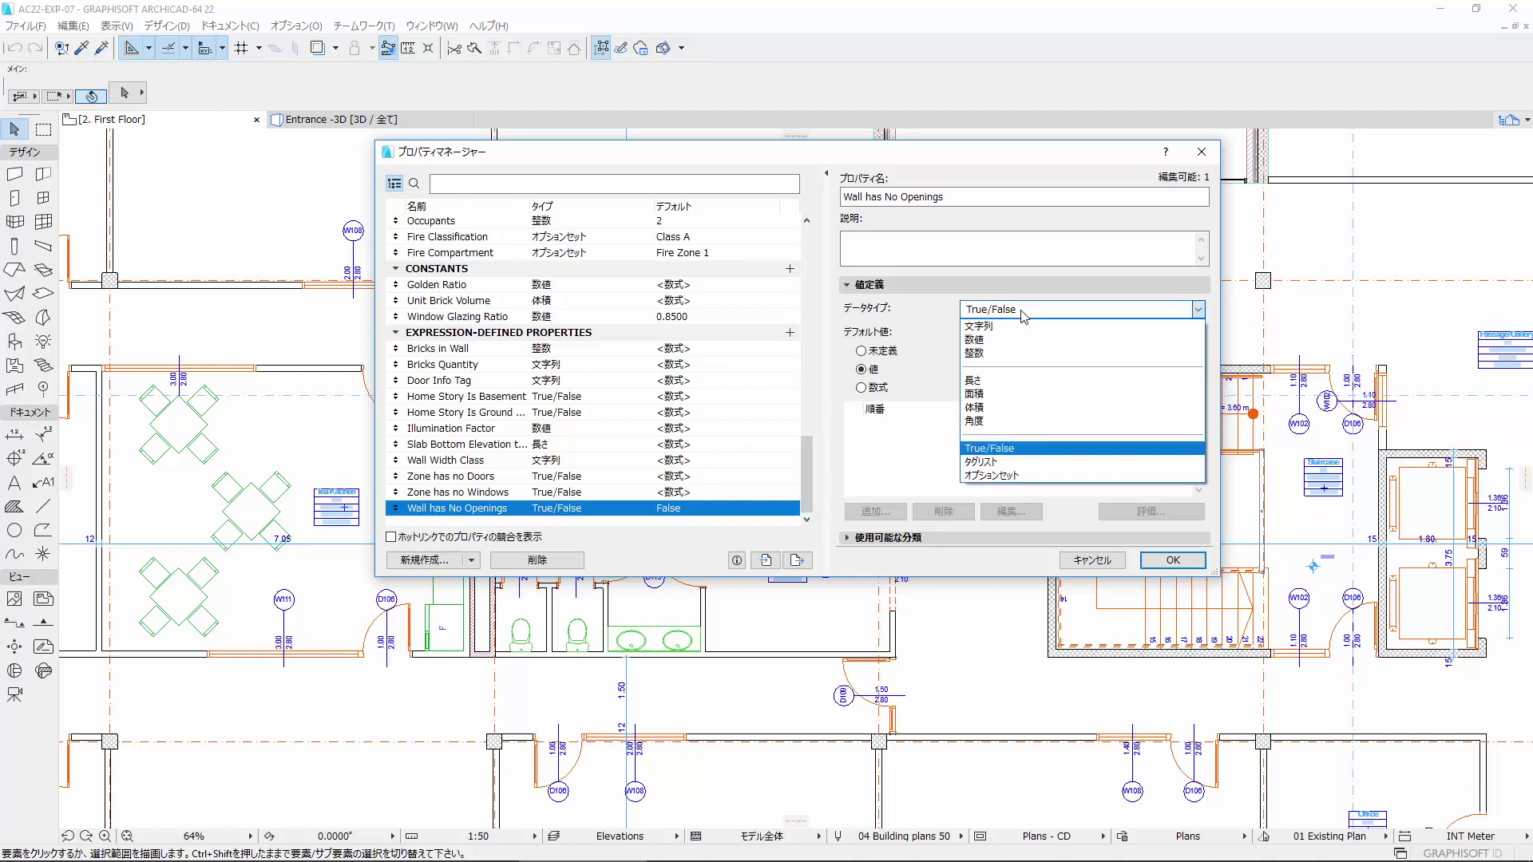
click(1056, 455)
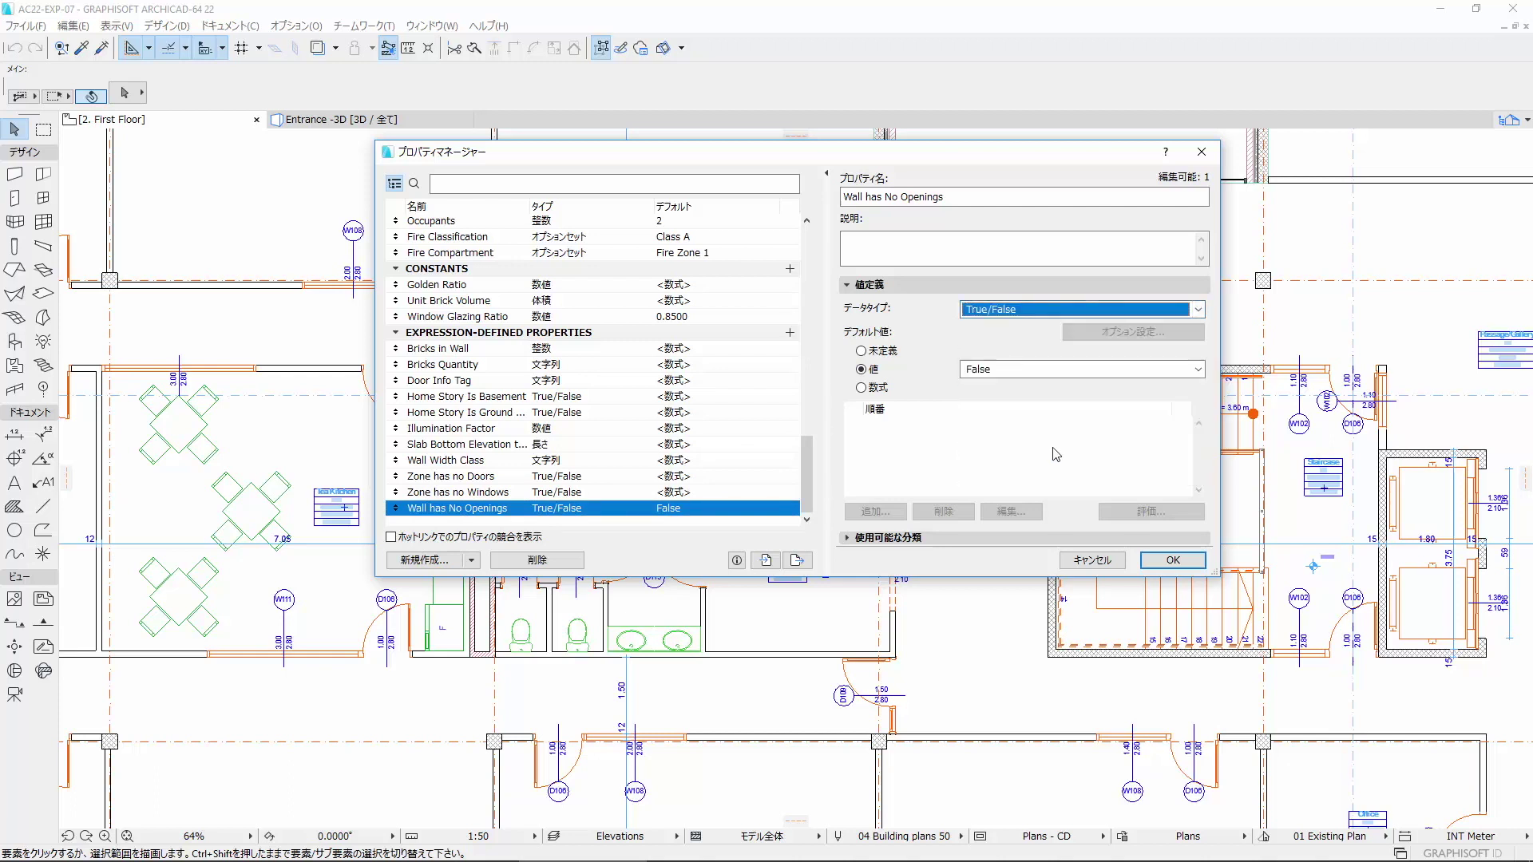
click(876, 539)
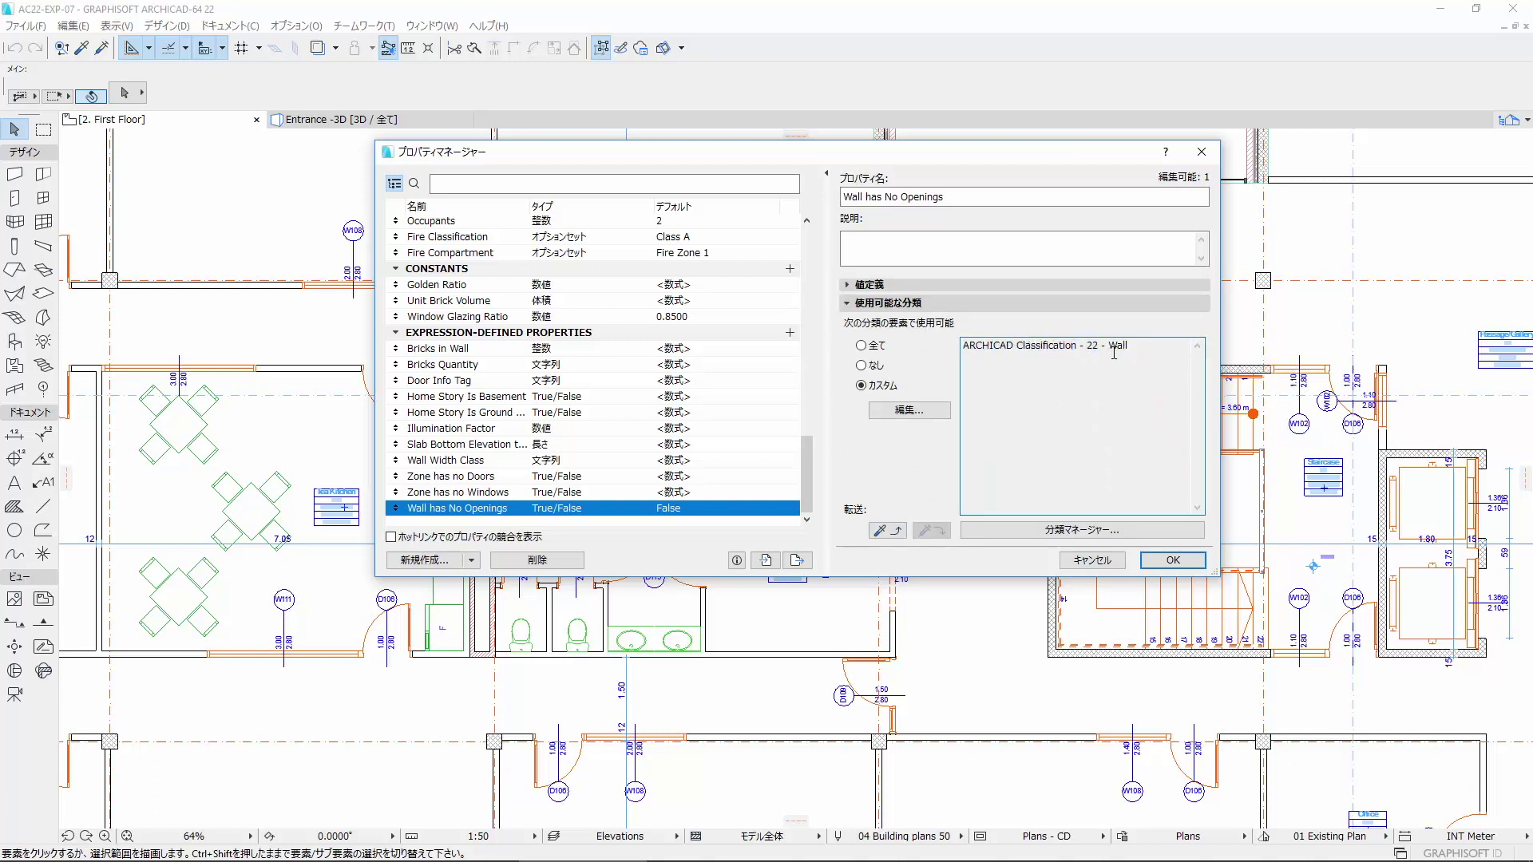
click(862, 289)
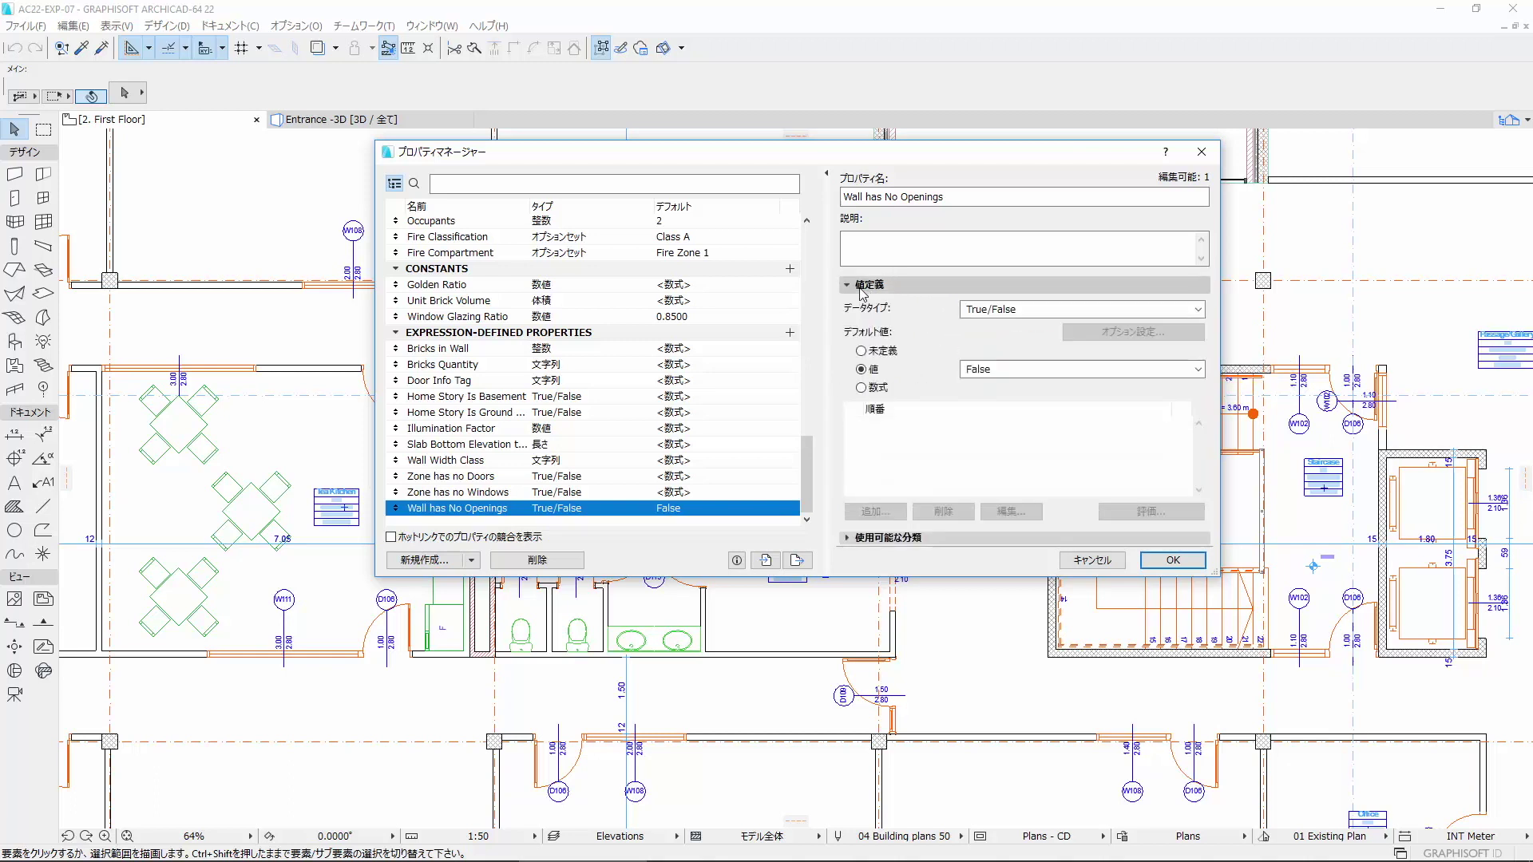
click(862, 389)
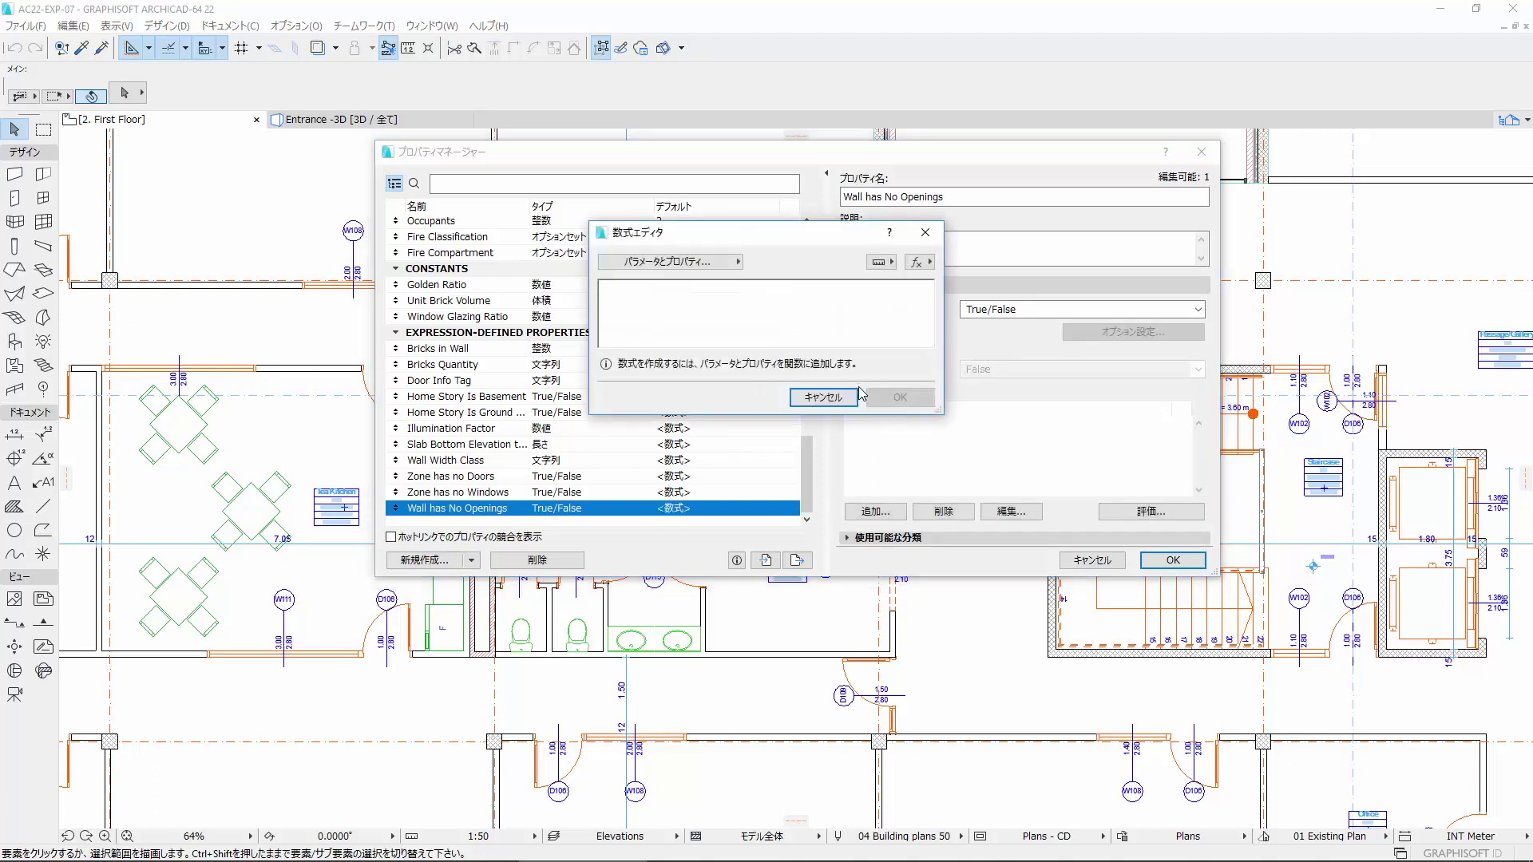
Insert an IF function and place an AND function as its condition.
click(918, 262)
text(if)
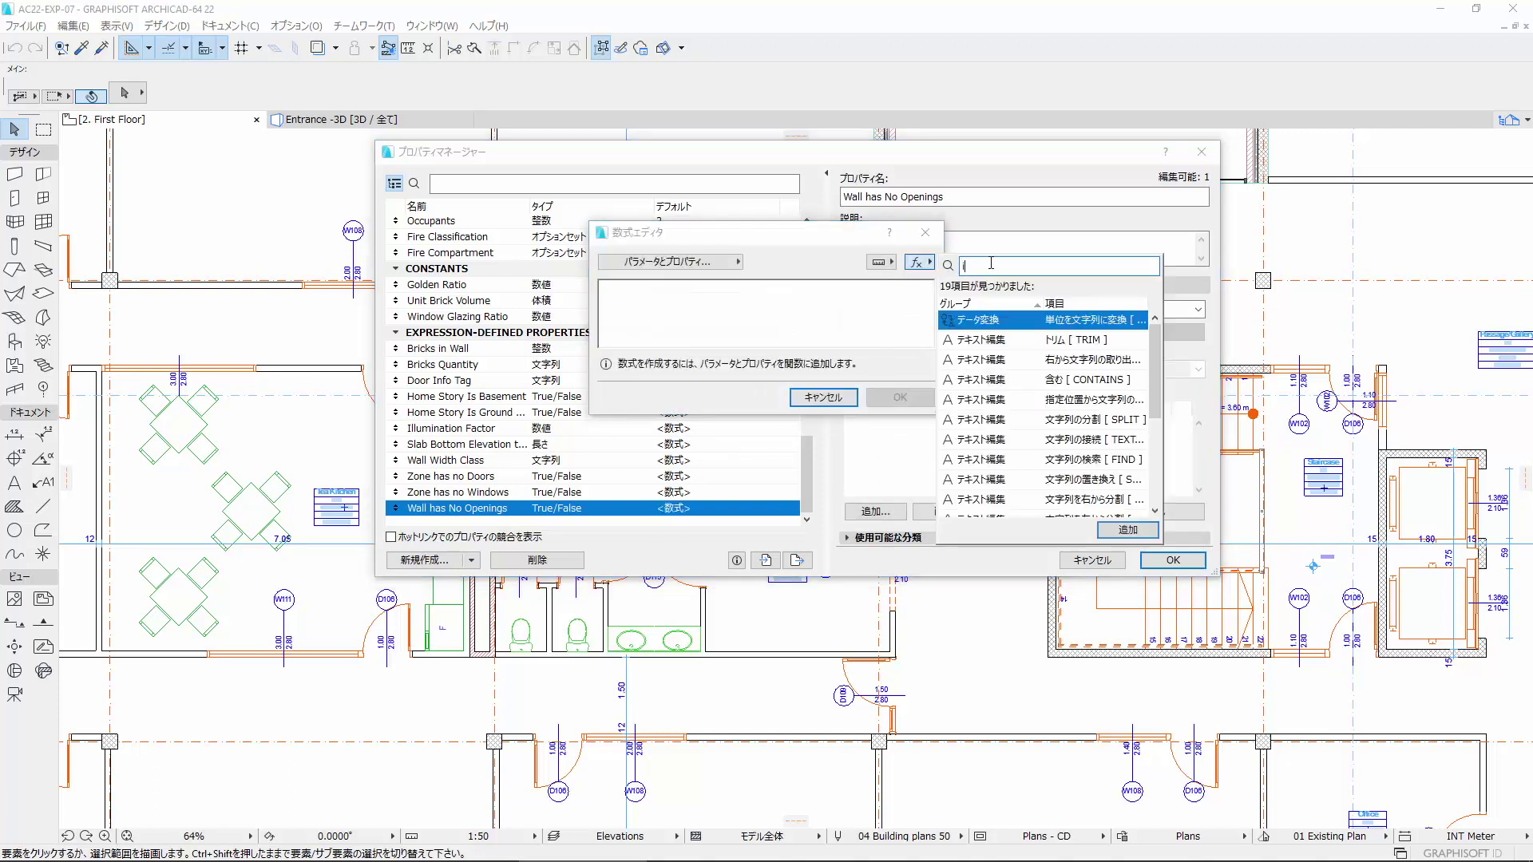
double_click(1094, 319)
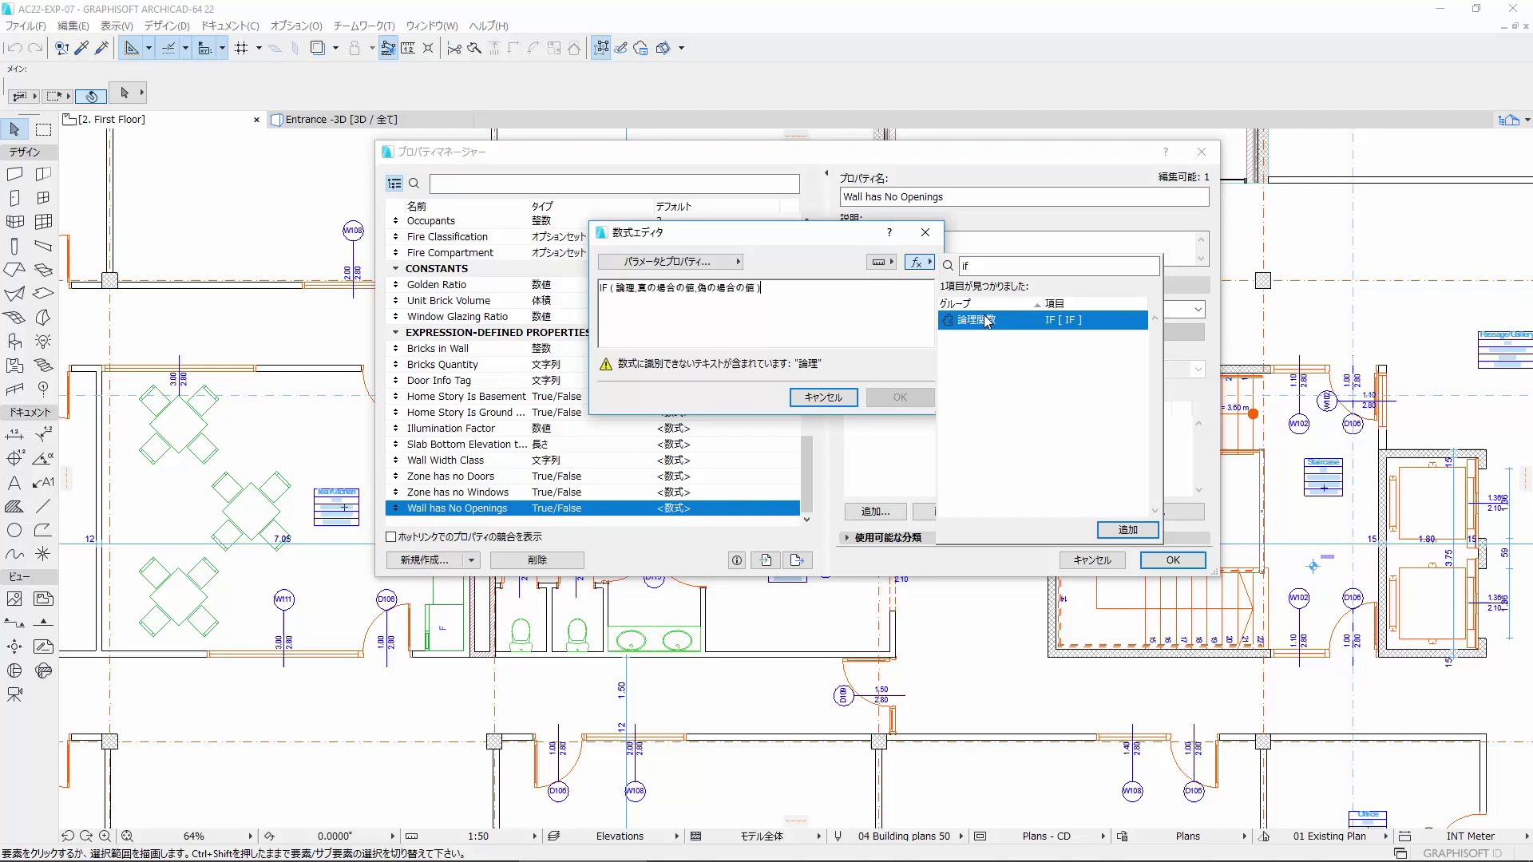
click(882, 306)
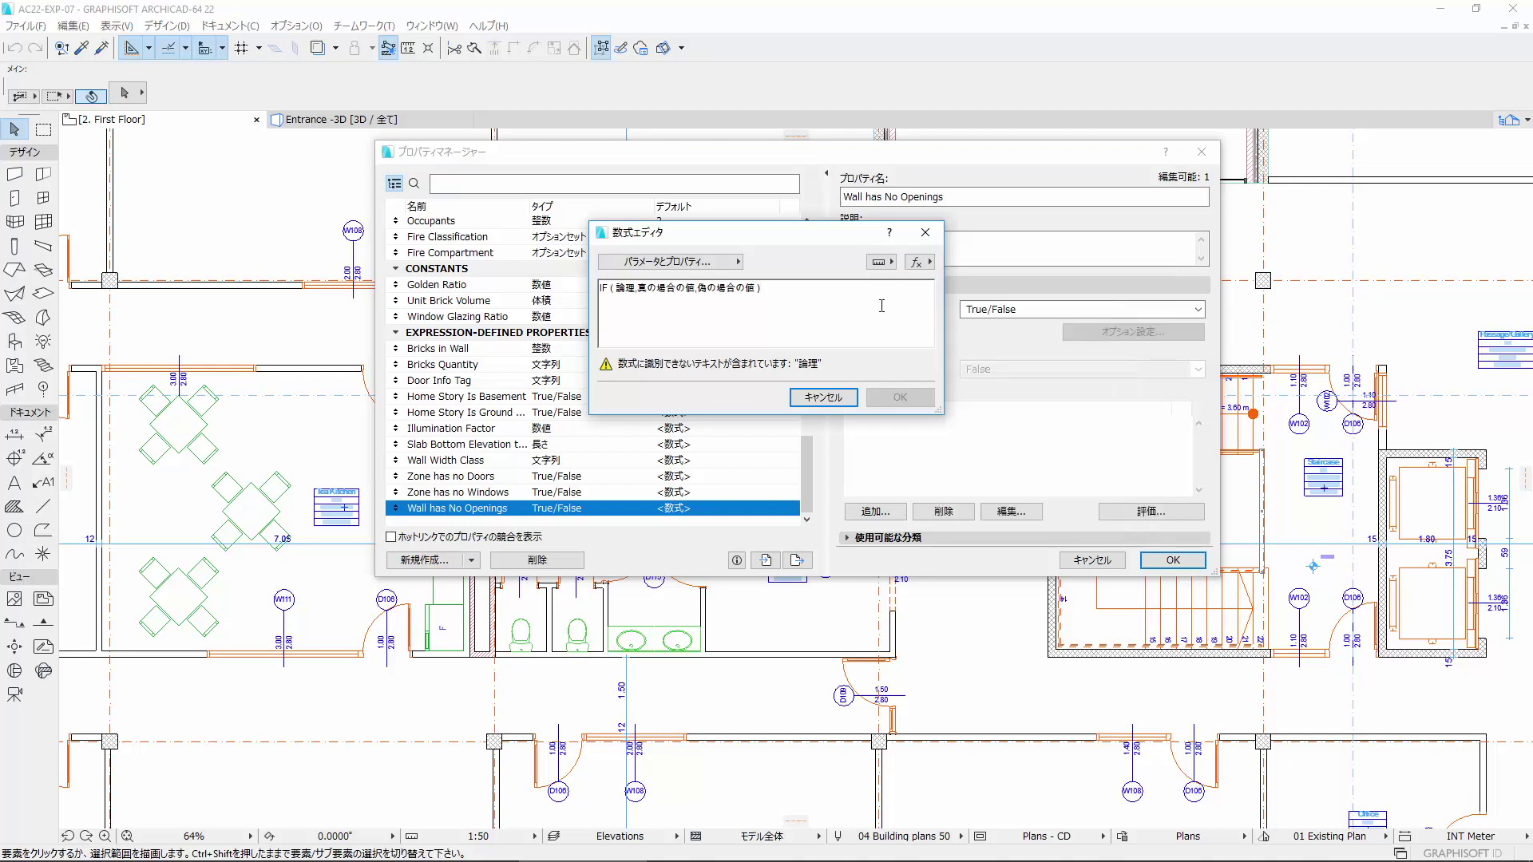
double_click(620, 289)
click(918, 262)
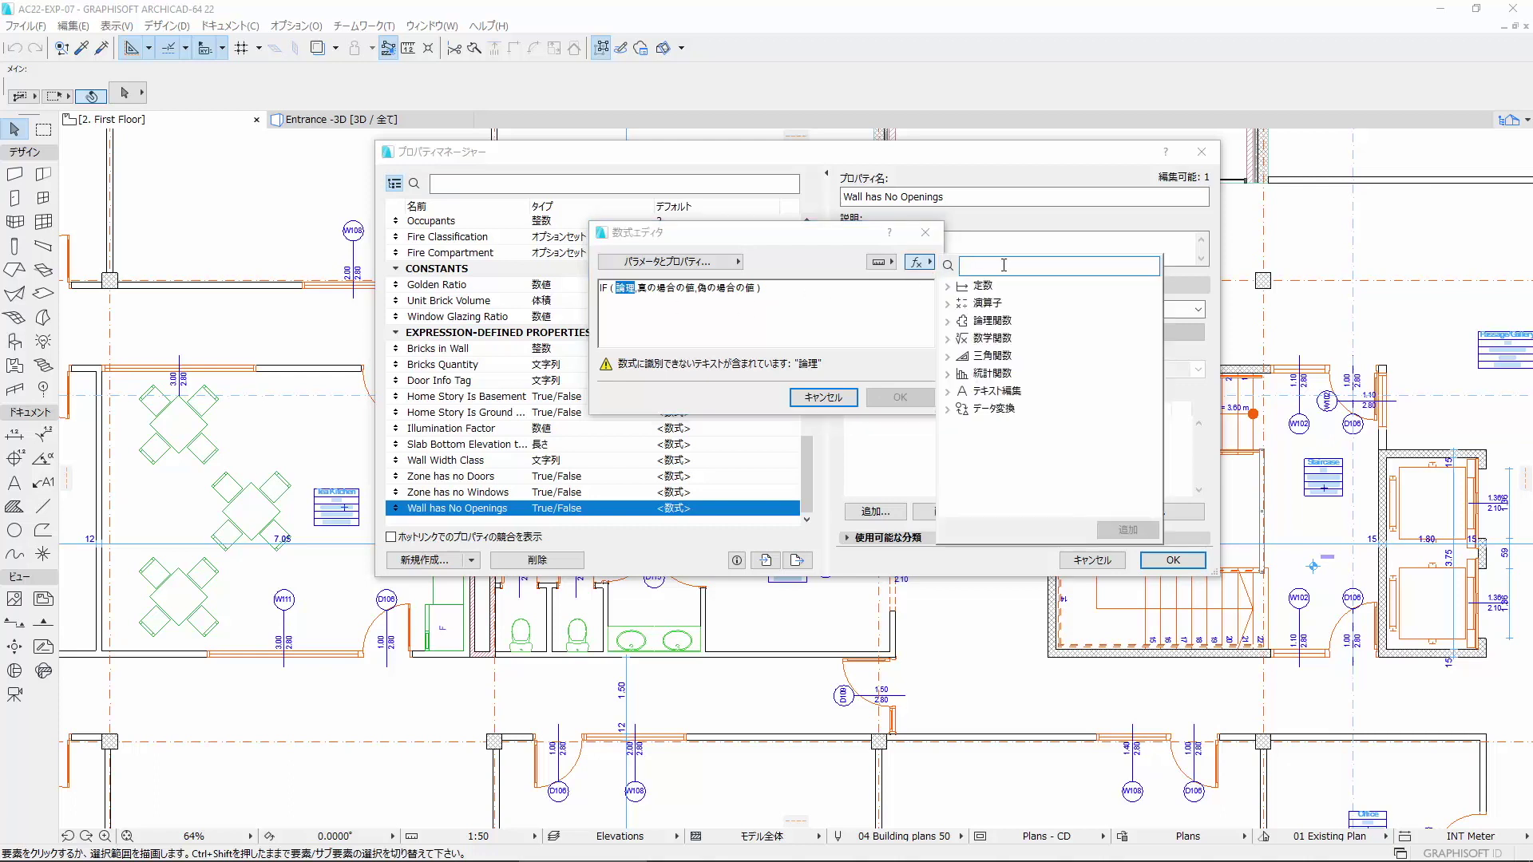
text(and)
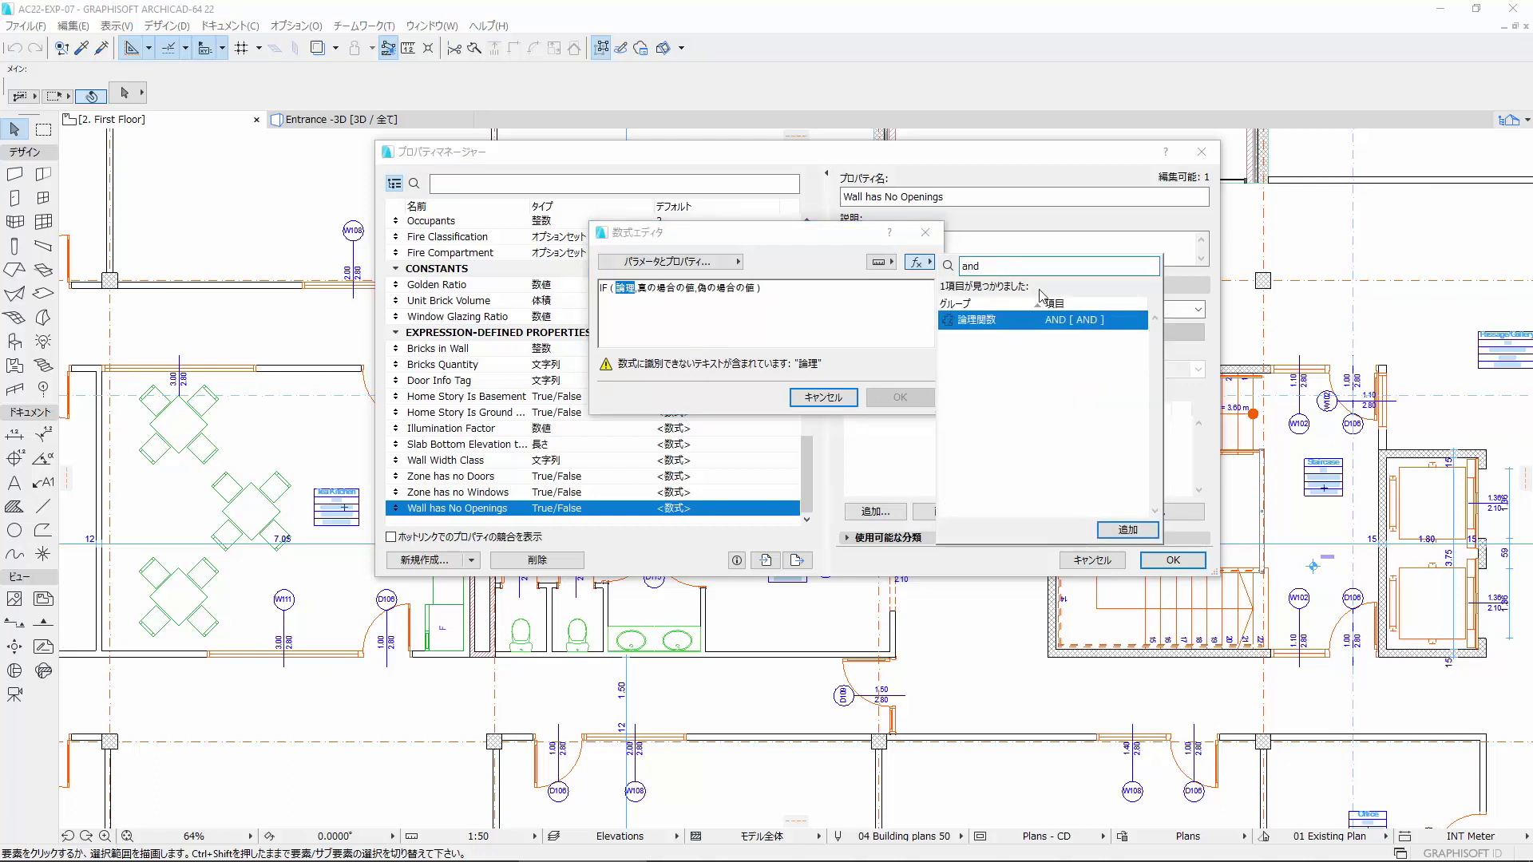
double_click(1078, 321)
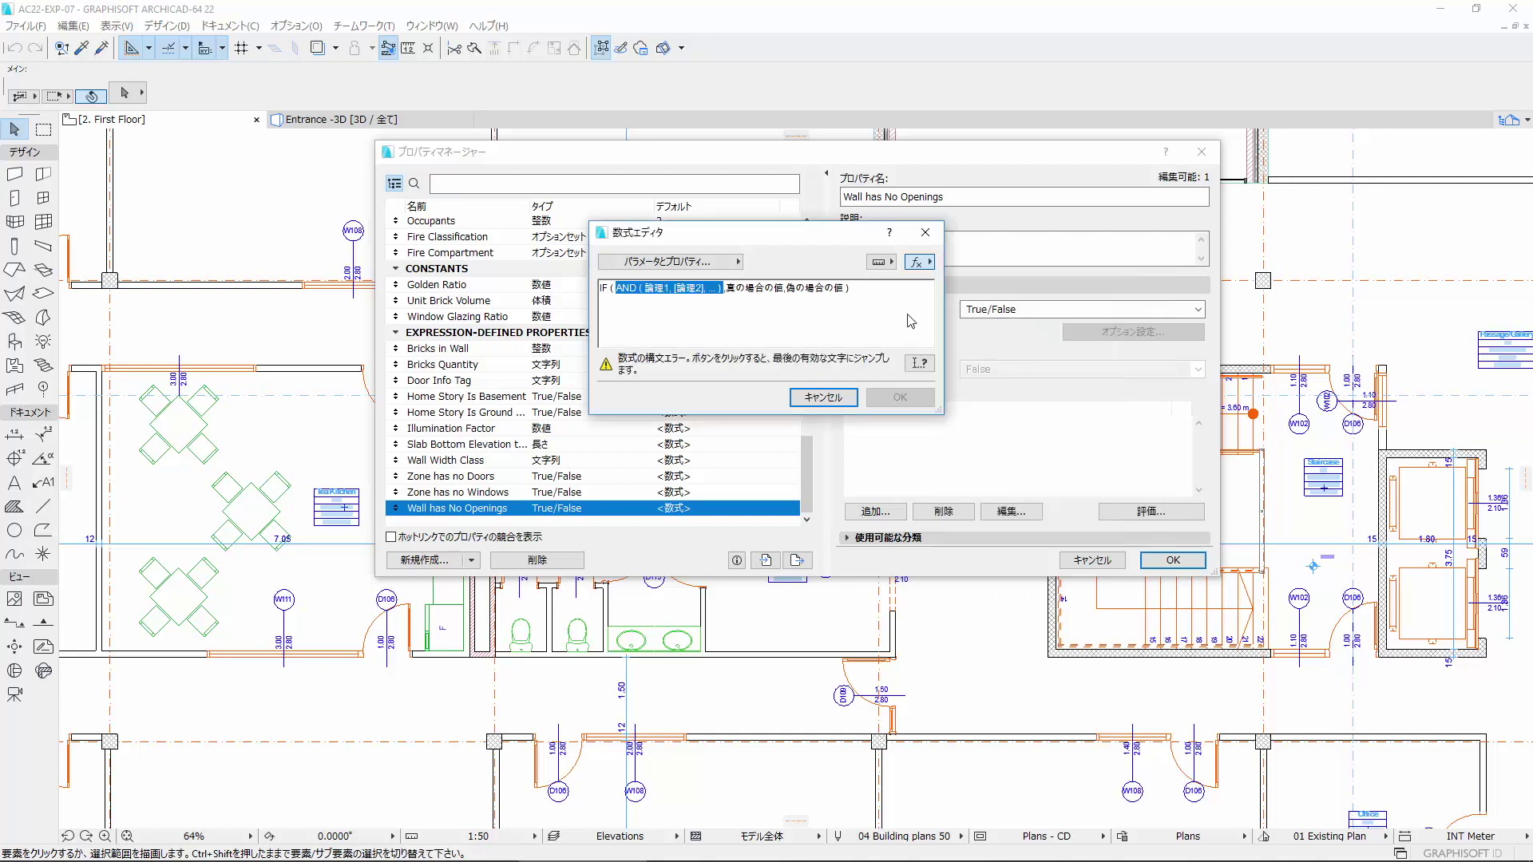
click(663, 305)
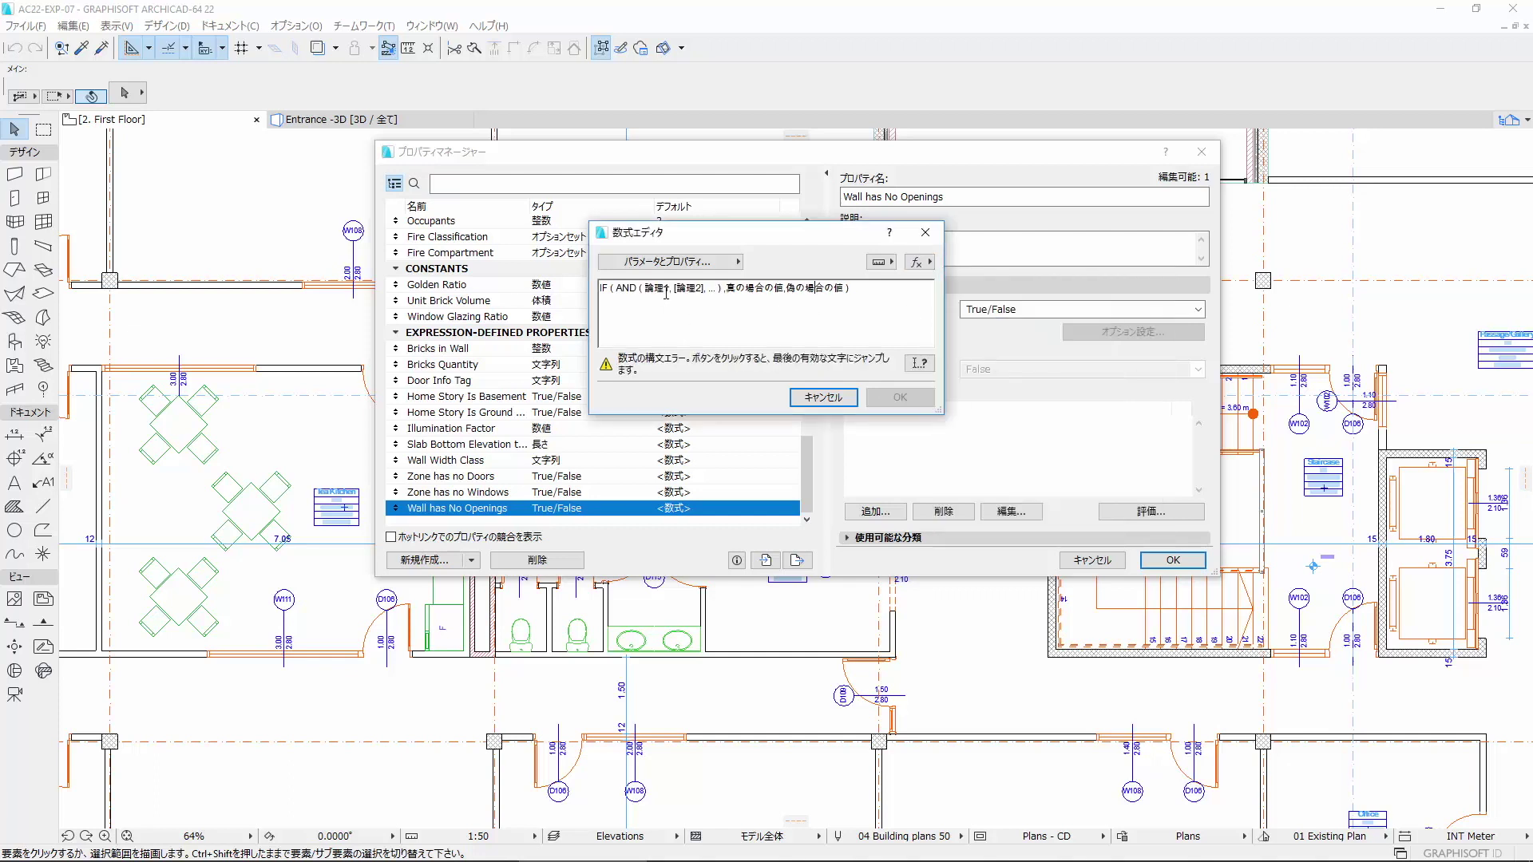
Fill the first AND arguments with ドア数 = 0 and 窓数 = 0.
double_click(659, 288)
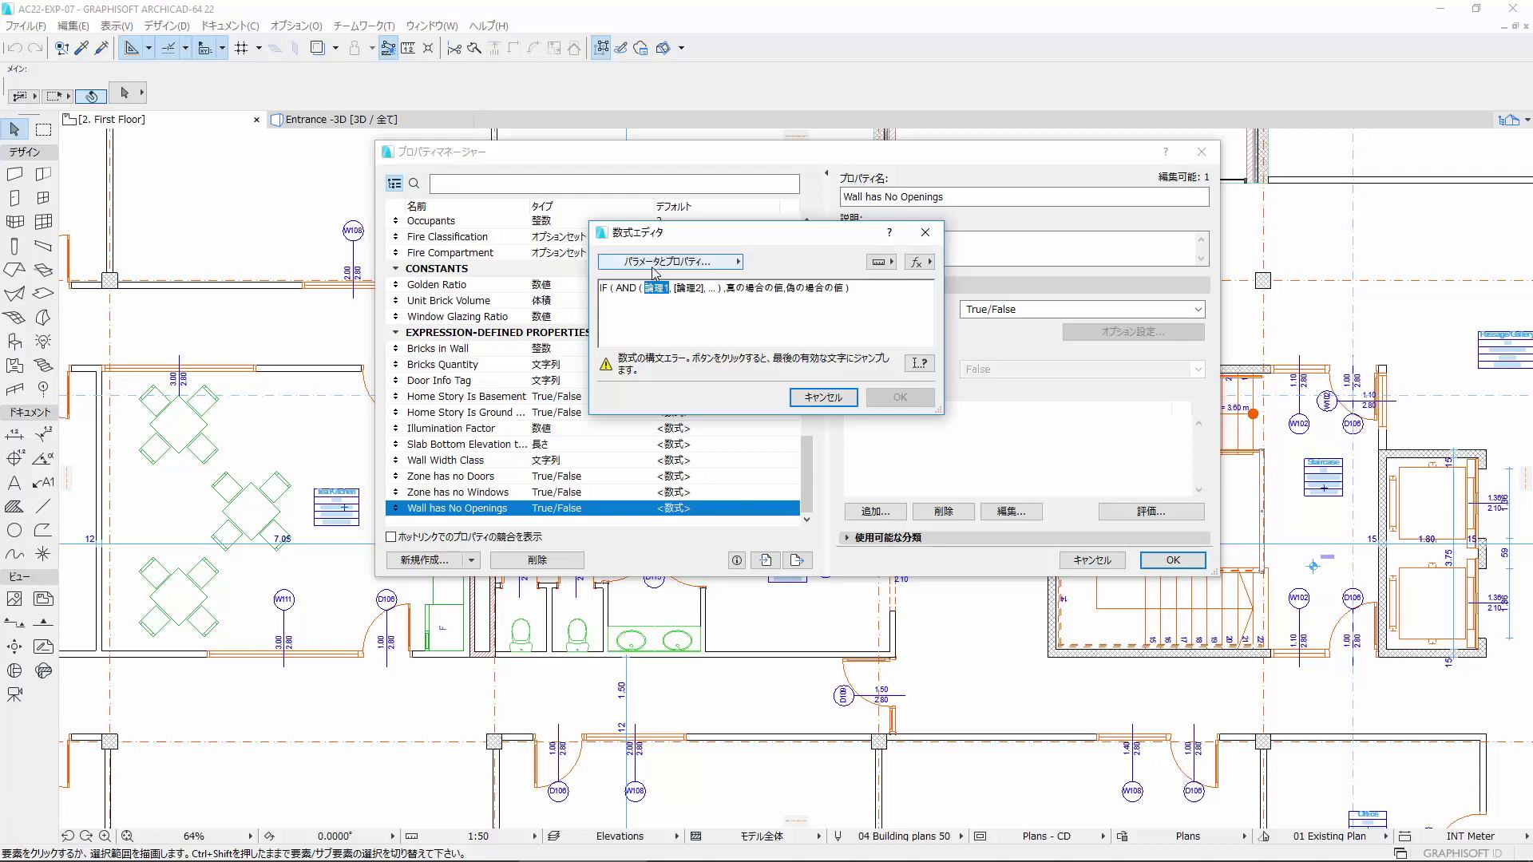
click(654, 265)
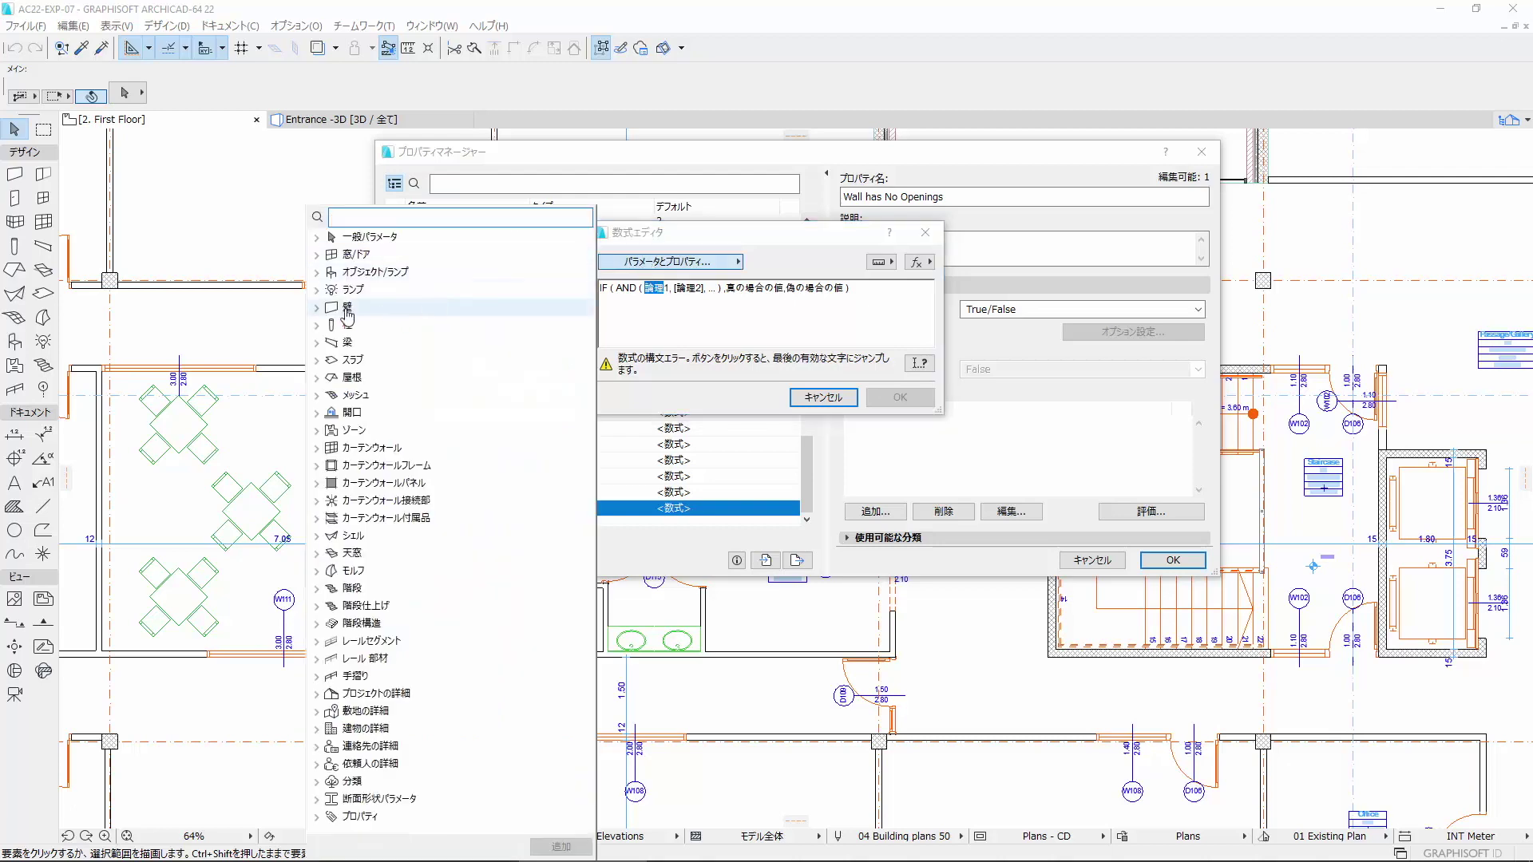
click(347, 310)
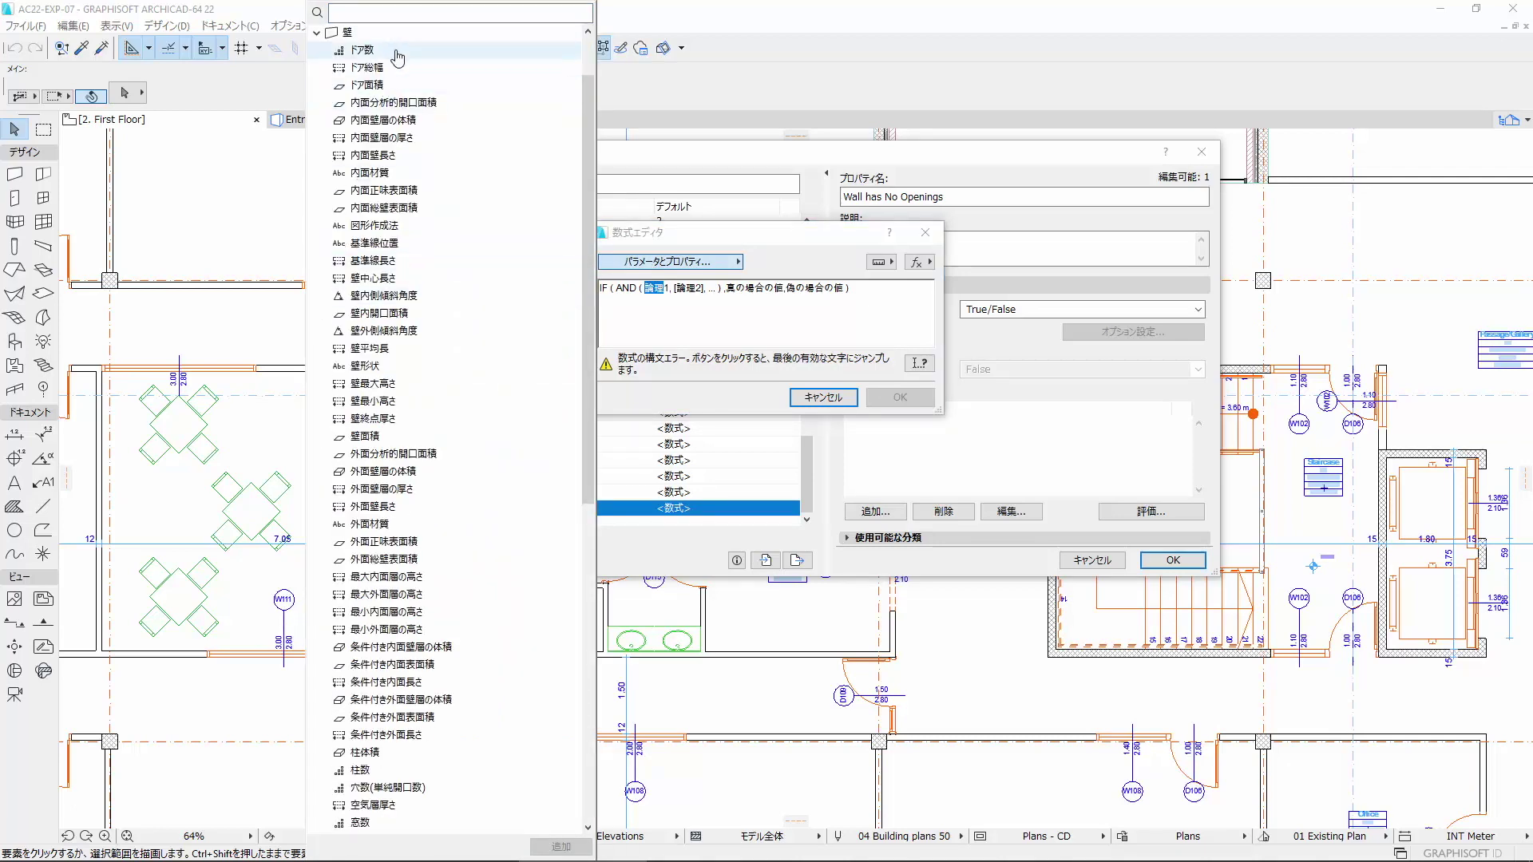
double_click(397, 58)
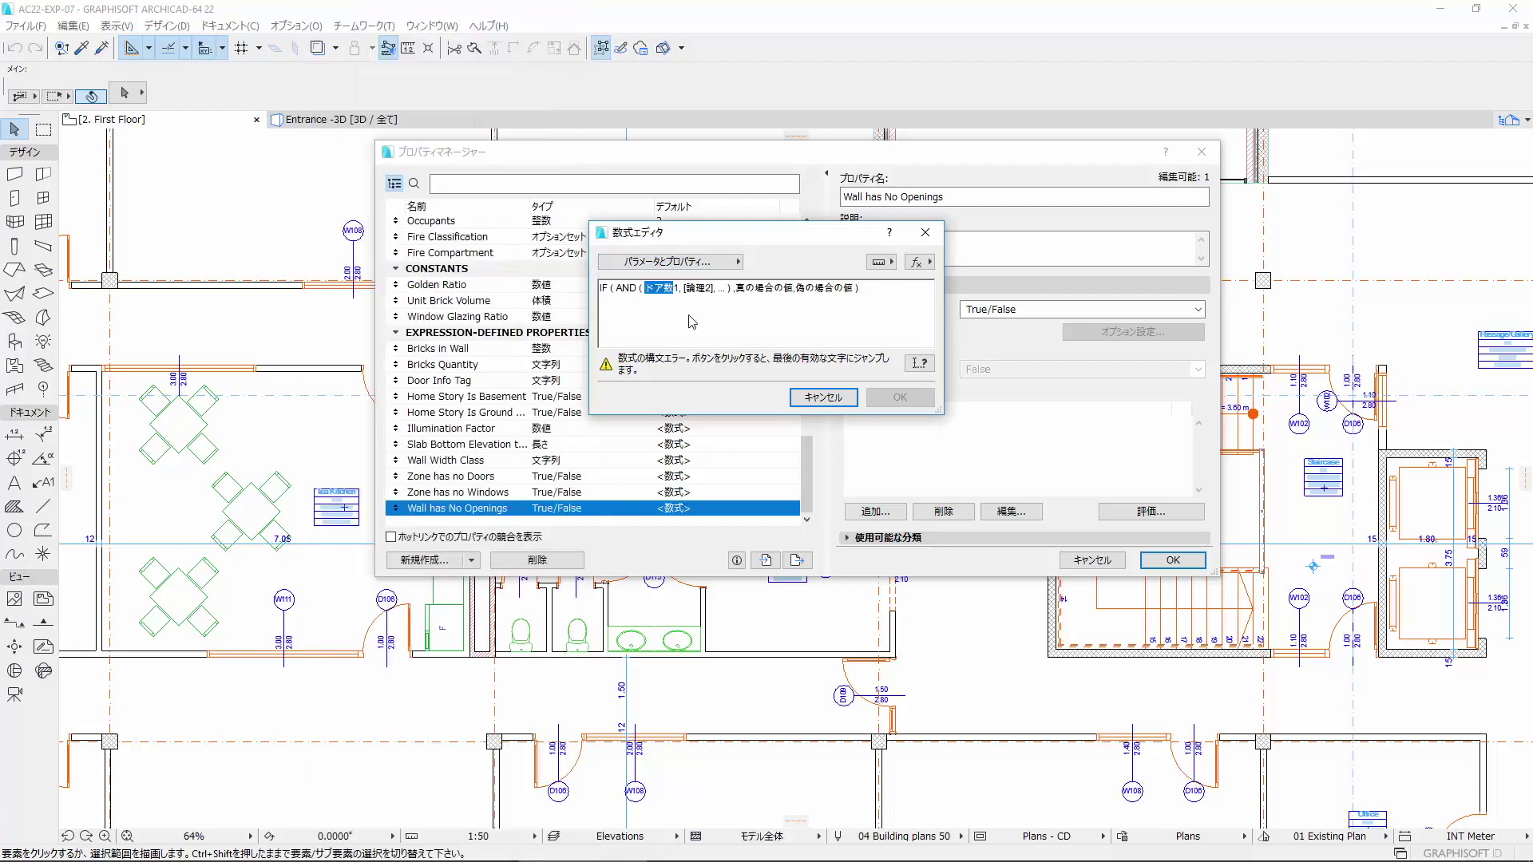
click(679, 288)
text(0)
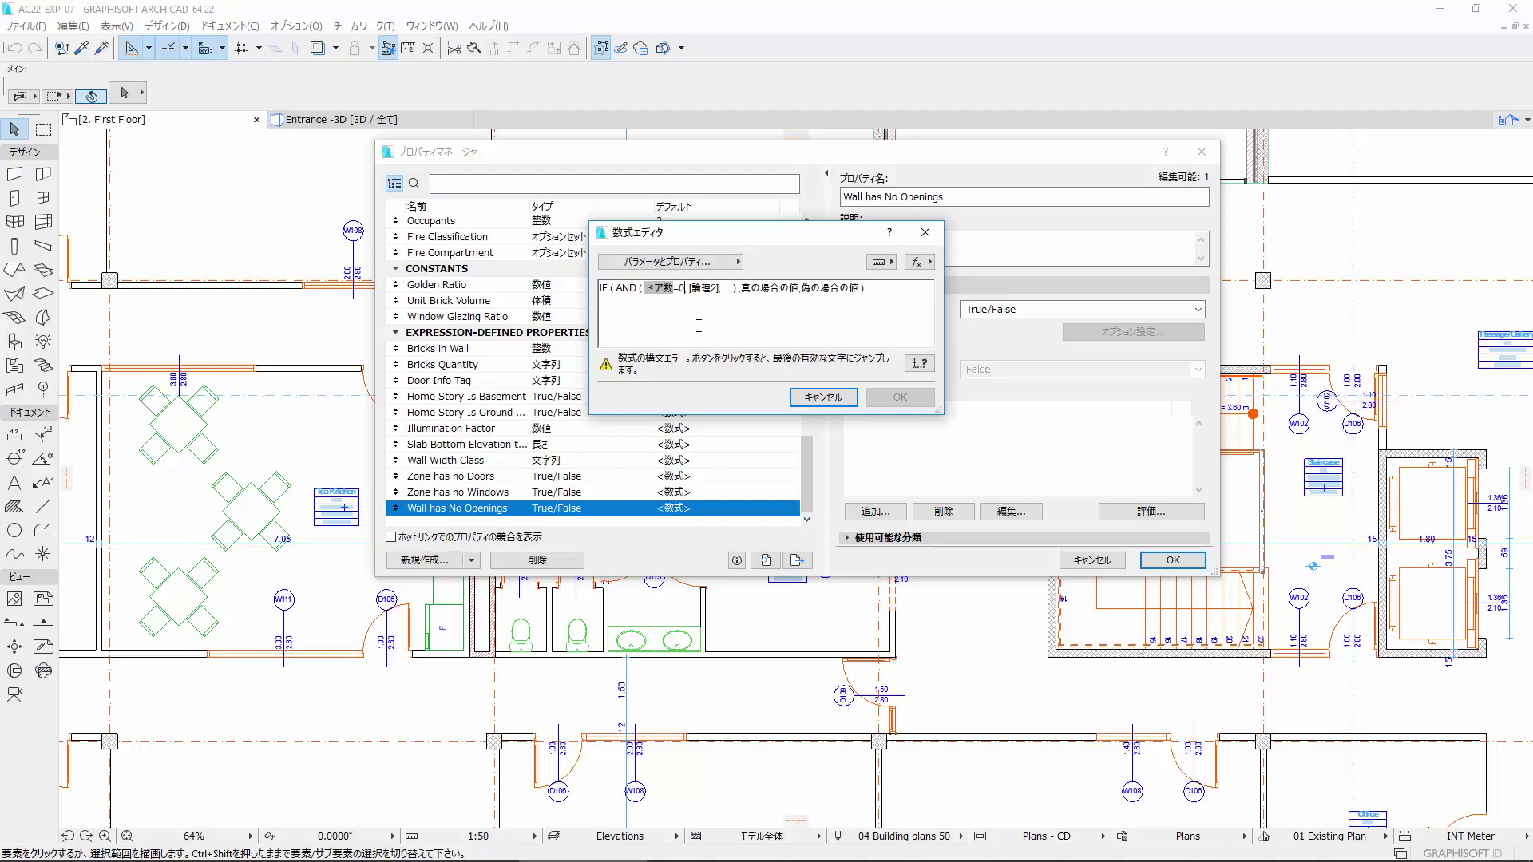
drag(693, 288, 736, 288)
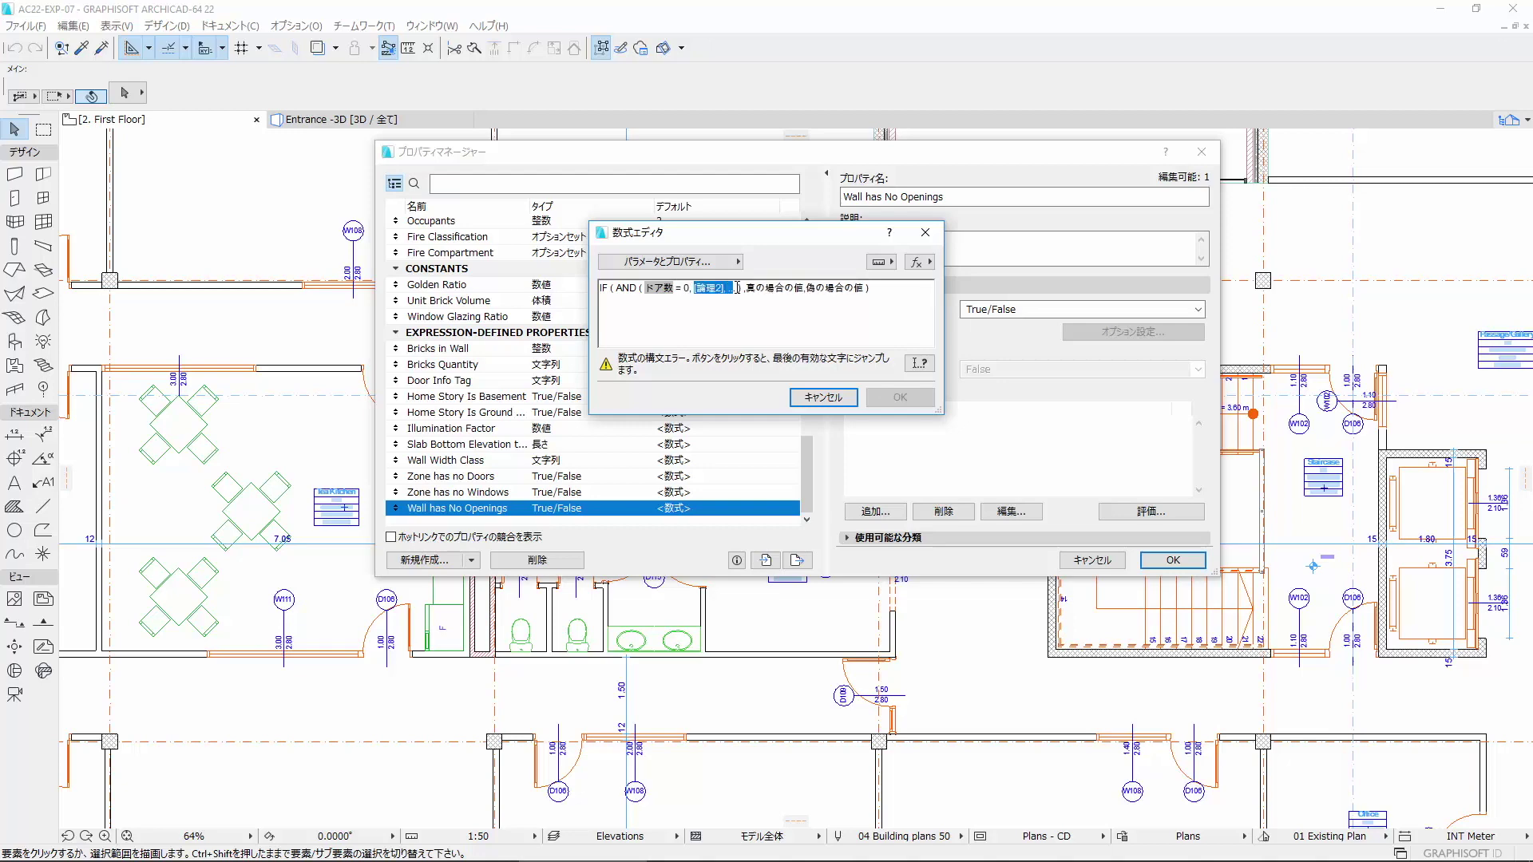
click(723, 263)
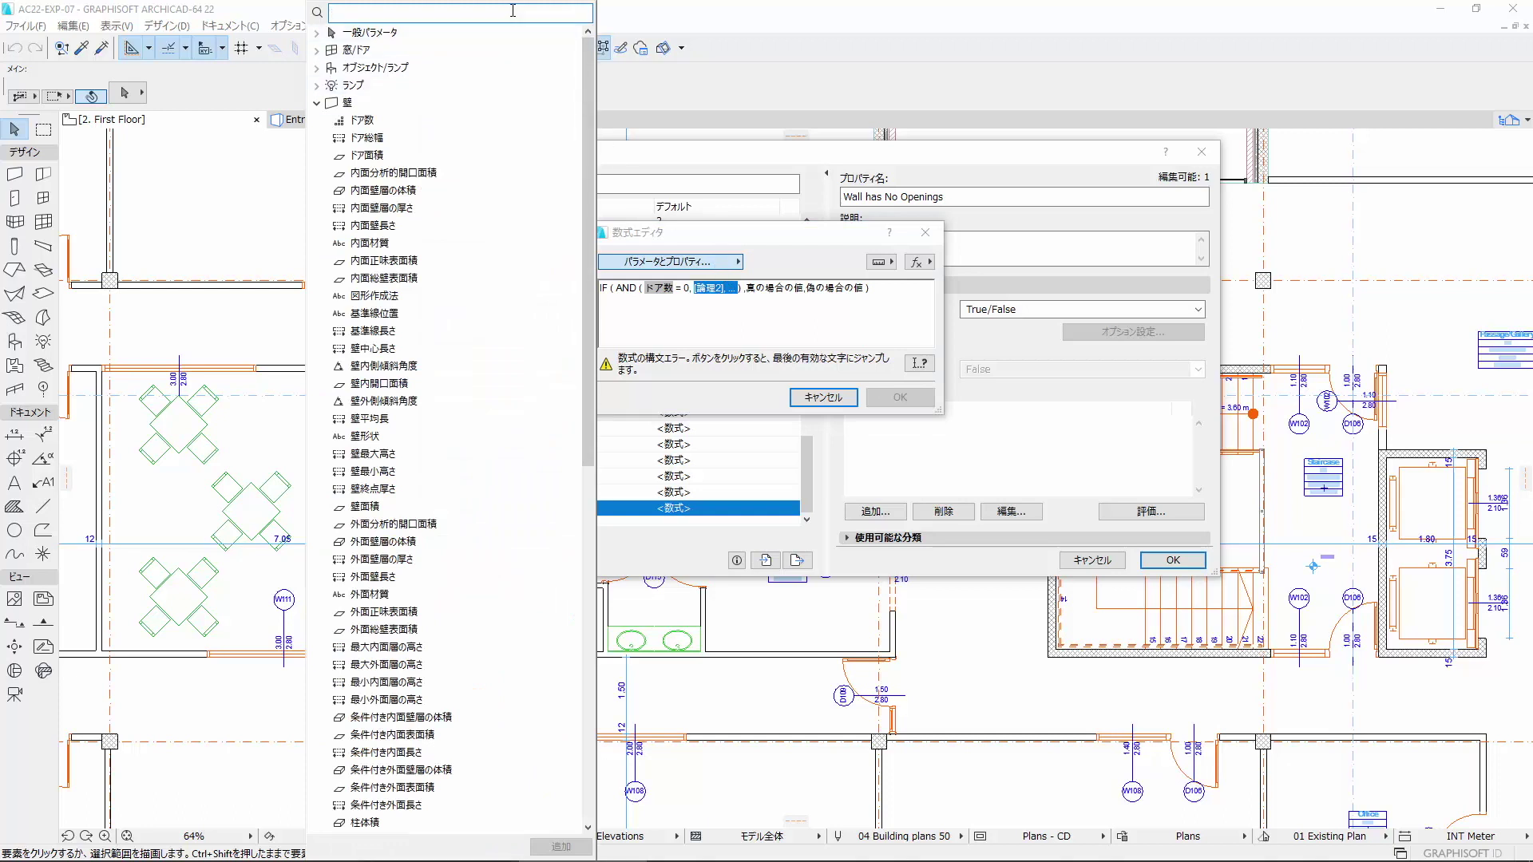
text(窓数)
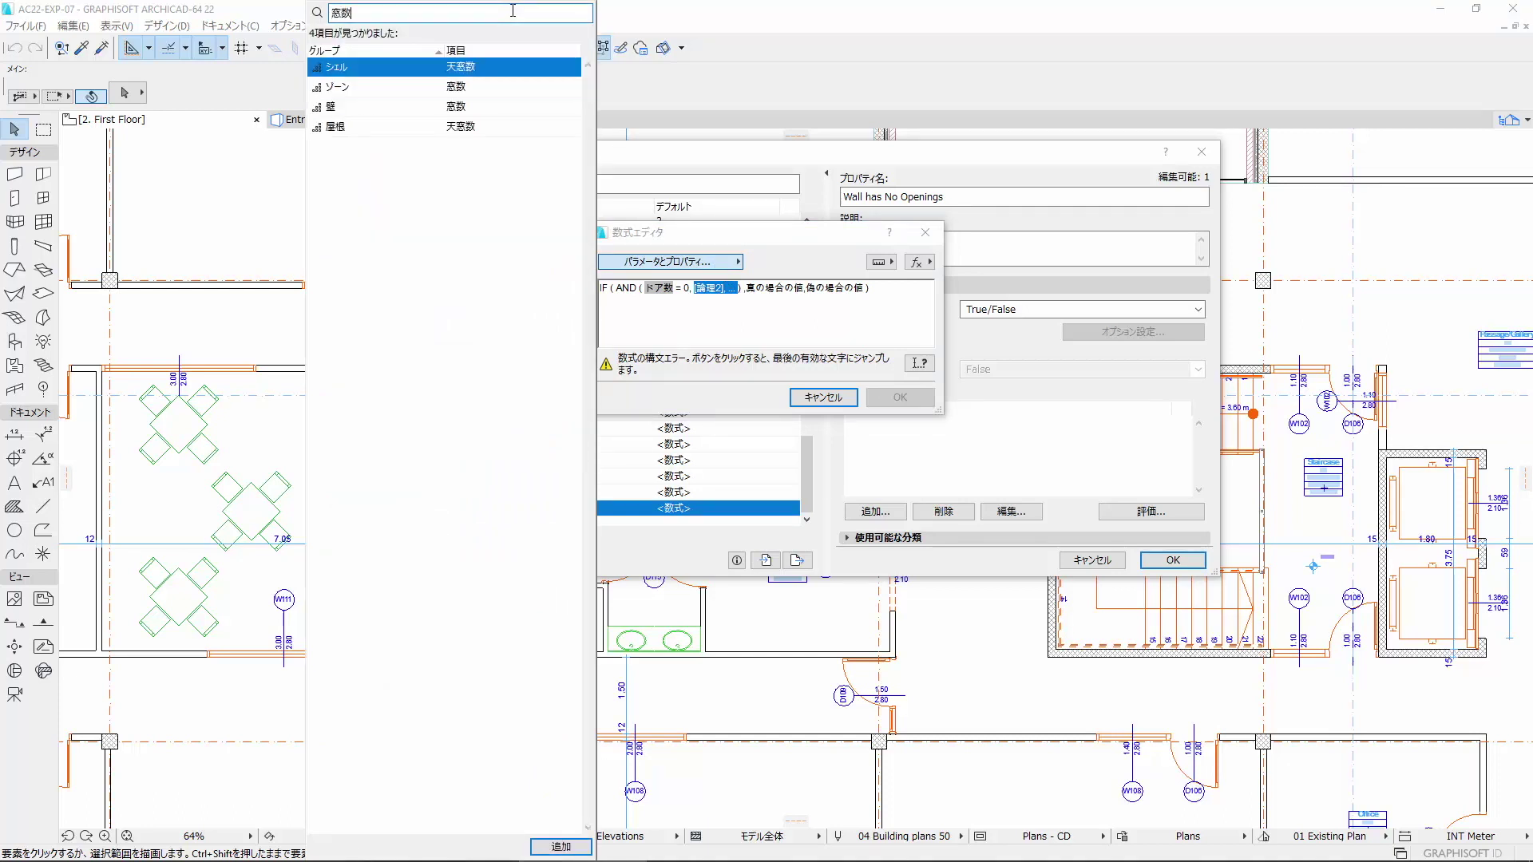
double_click(485, 112)
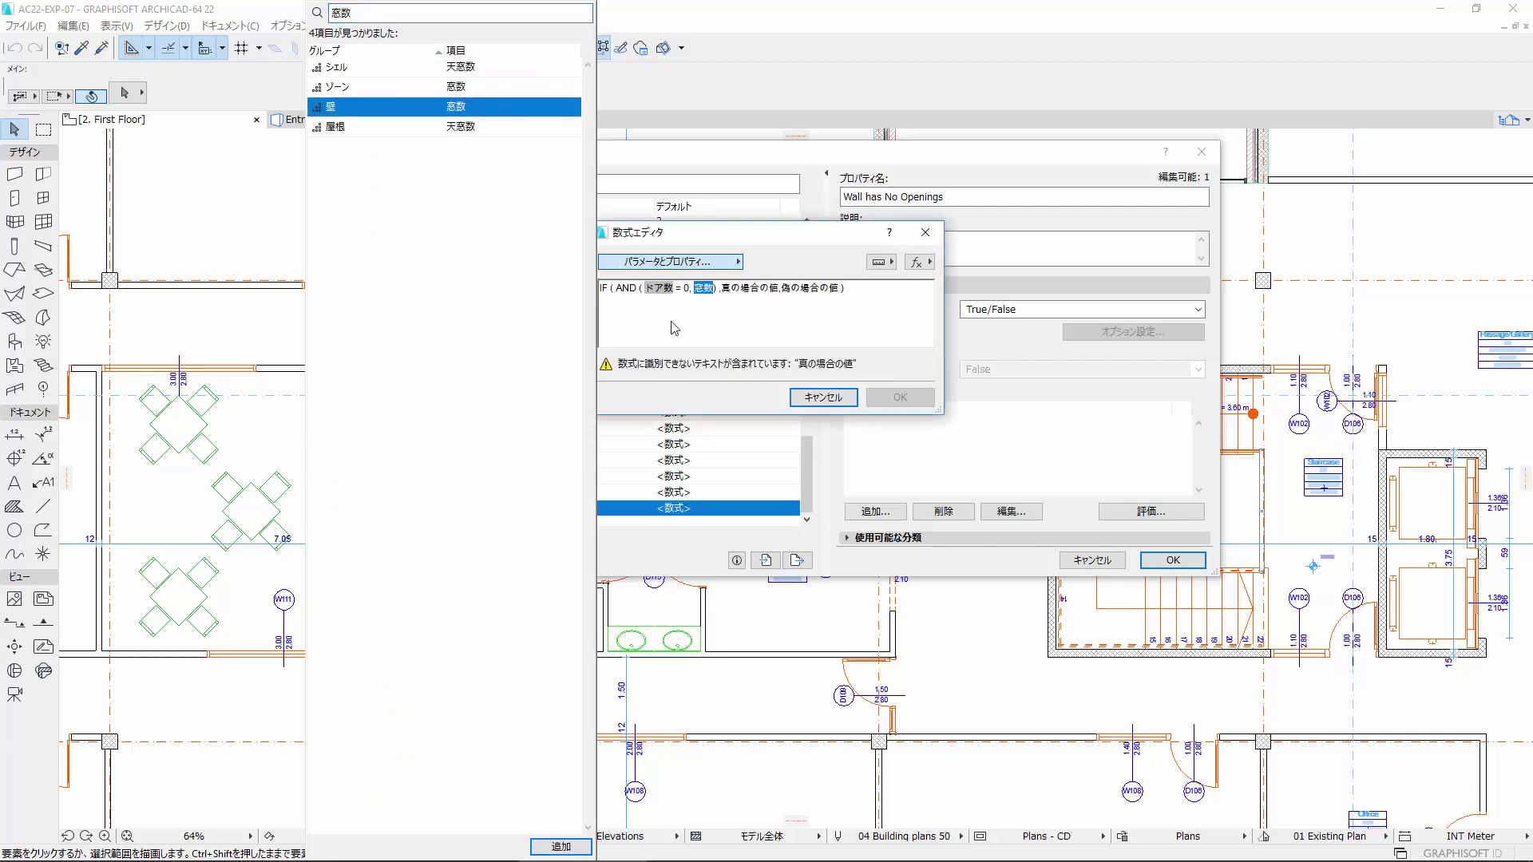
click(717, 287)
text(= 0 )
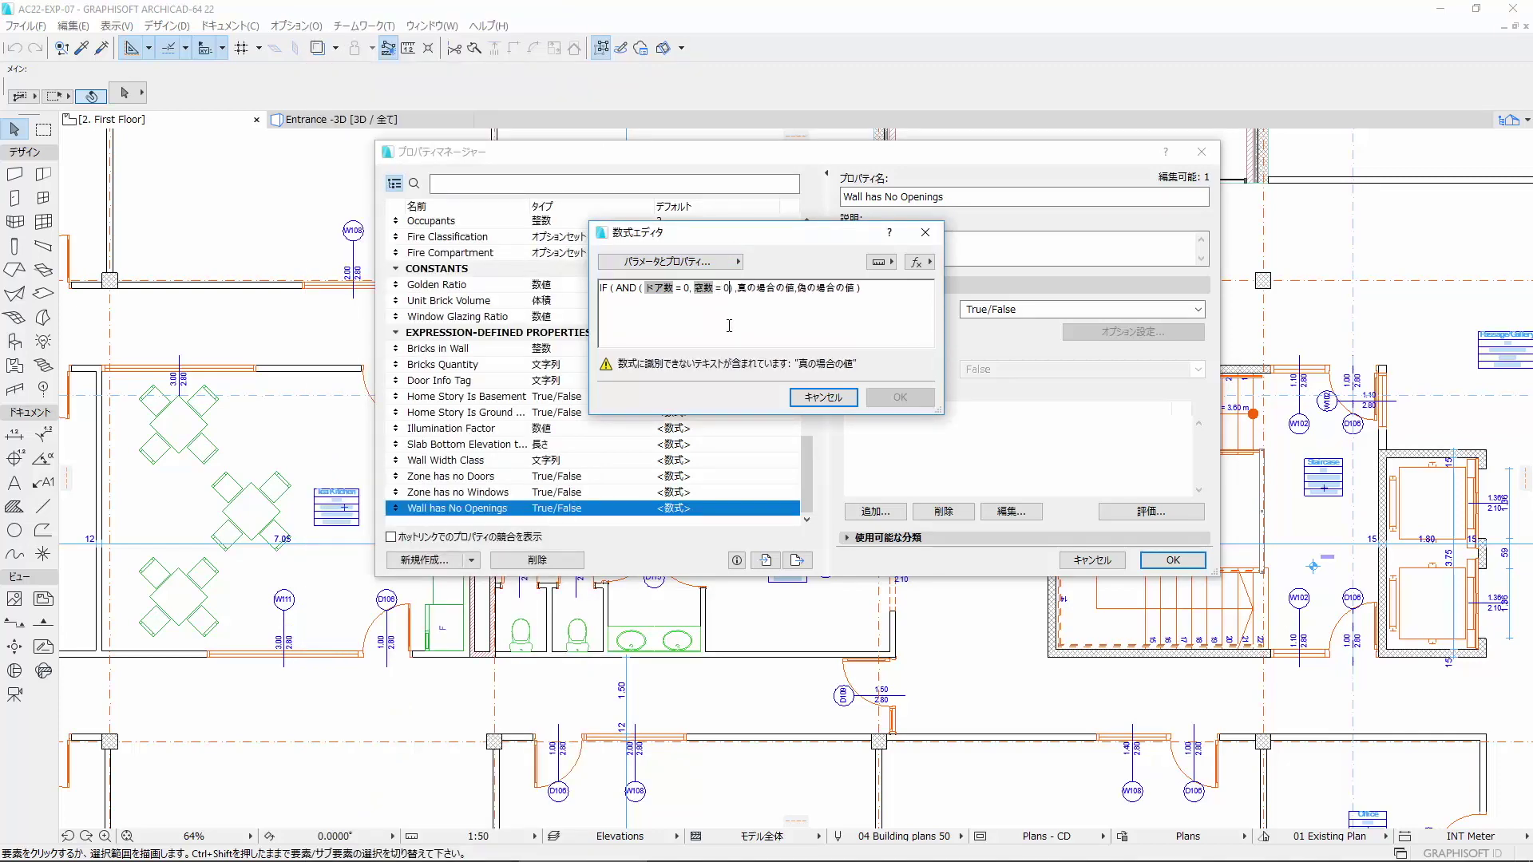
text(,)
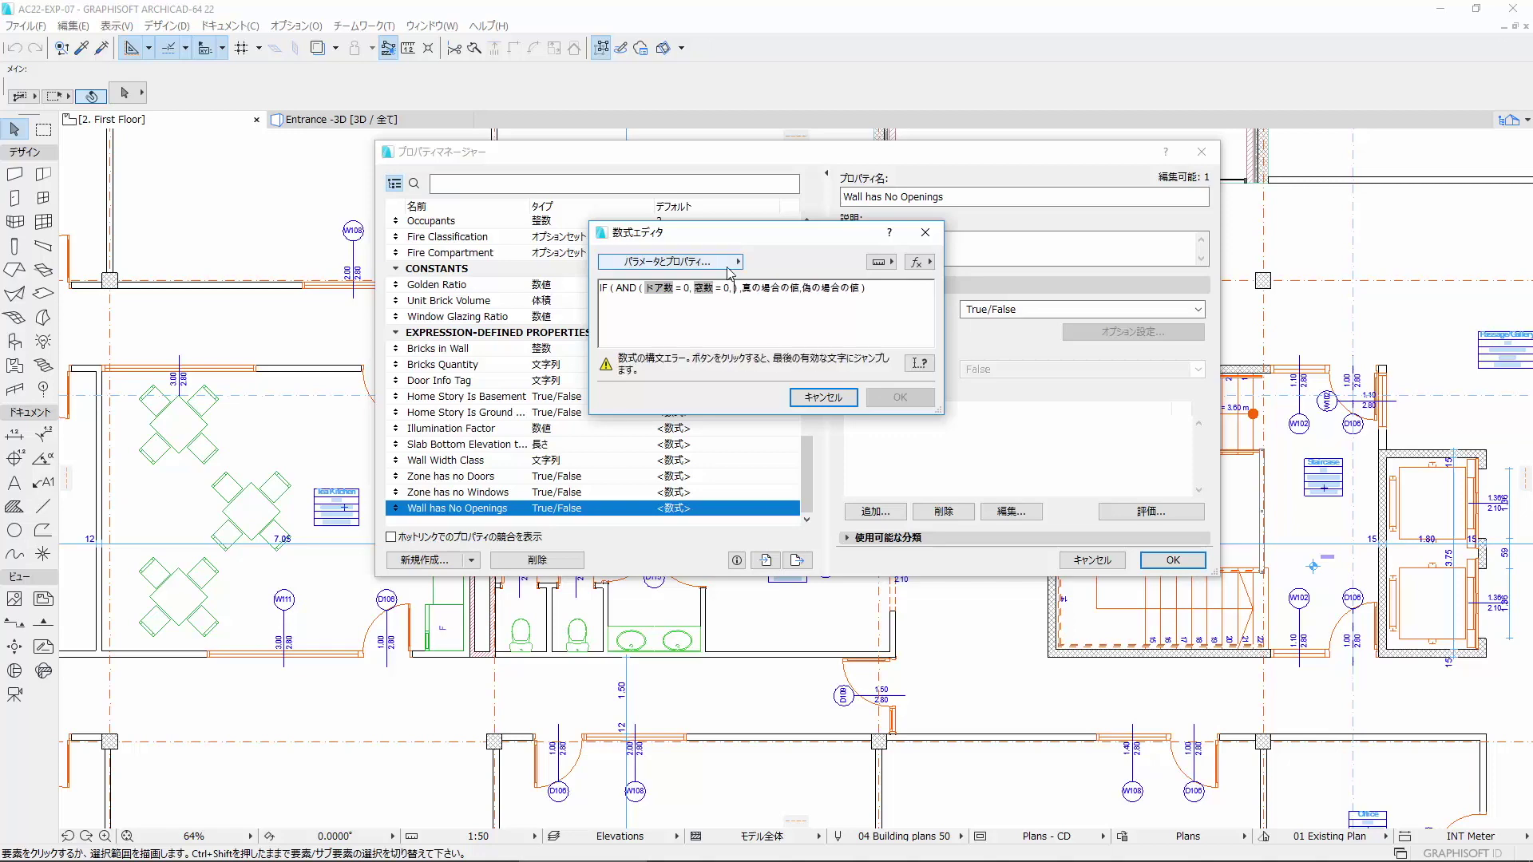
Add 穴数(単純開口数) = 0, set the IF results to TRUE and FALSE, and accept.
click(668, 261)
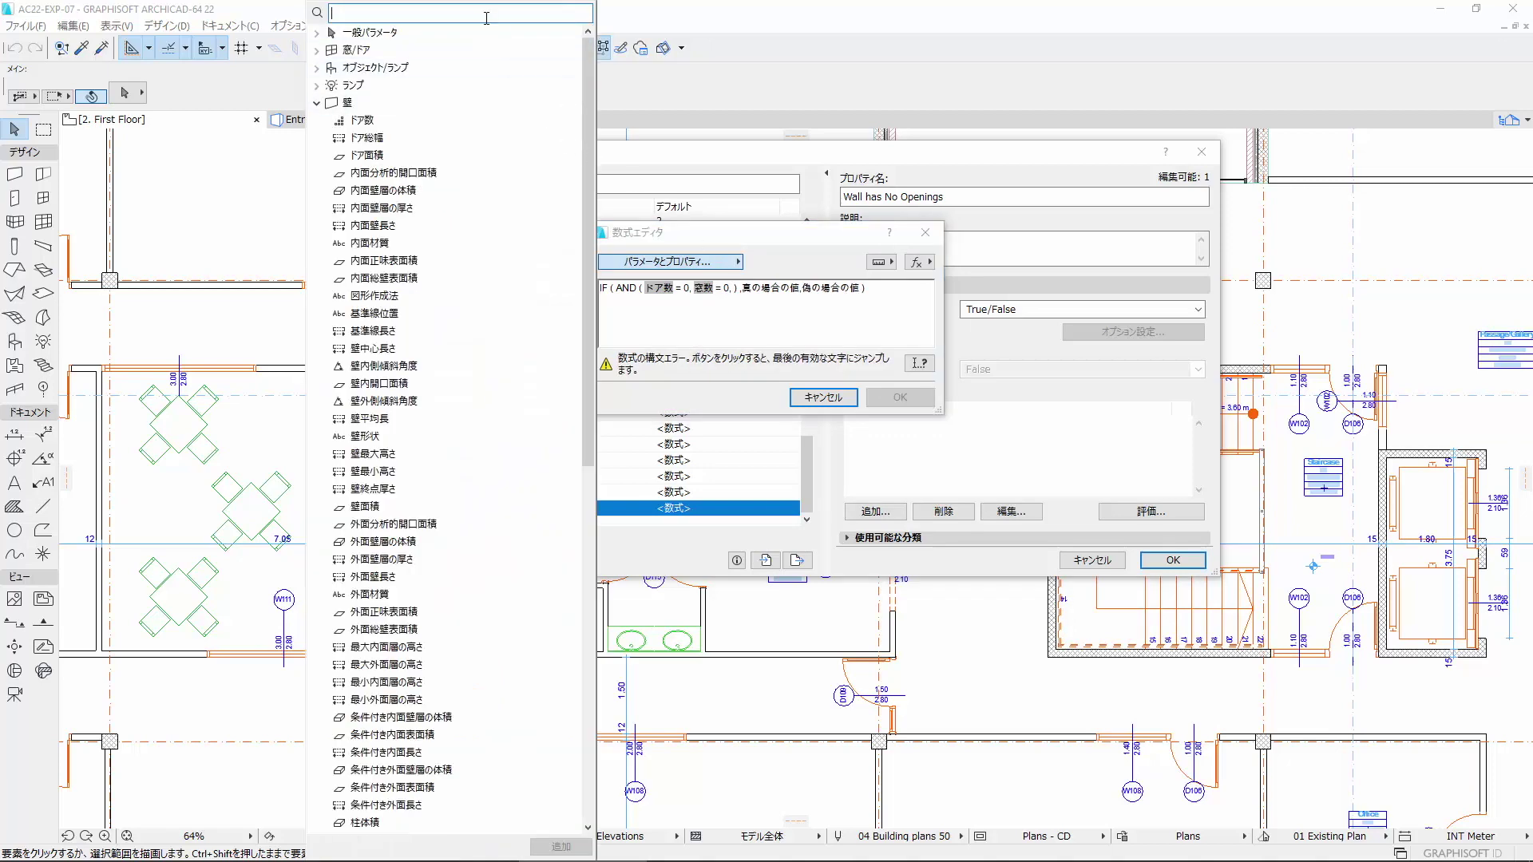
text(穴数(単純開口数))
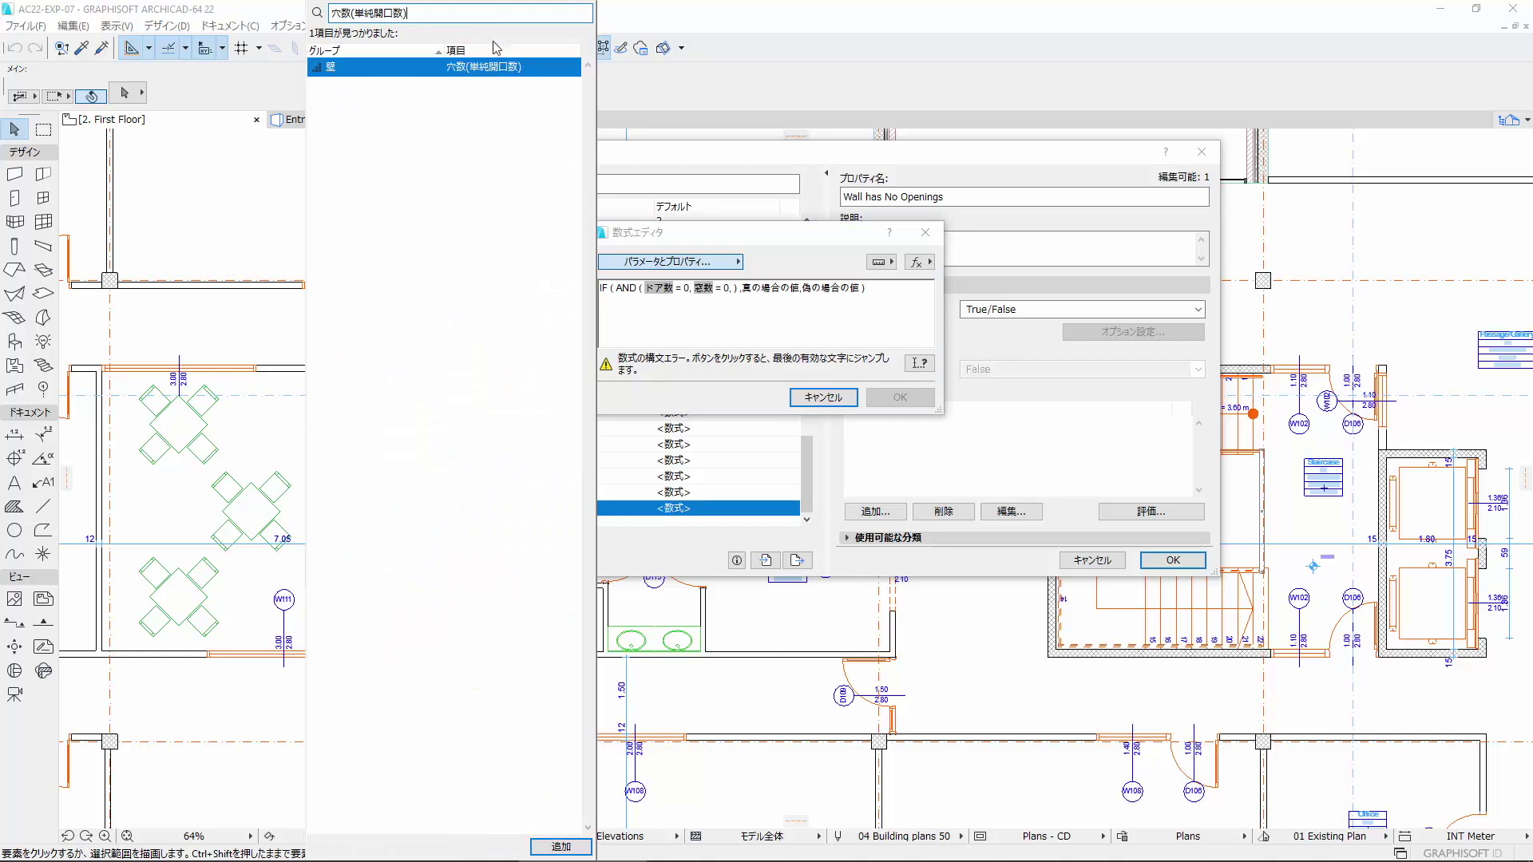
double_click(501, 70)
click(795, 318)
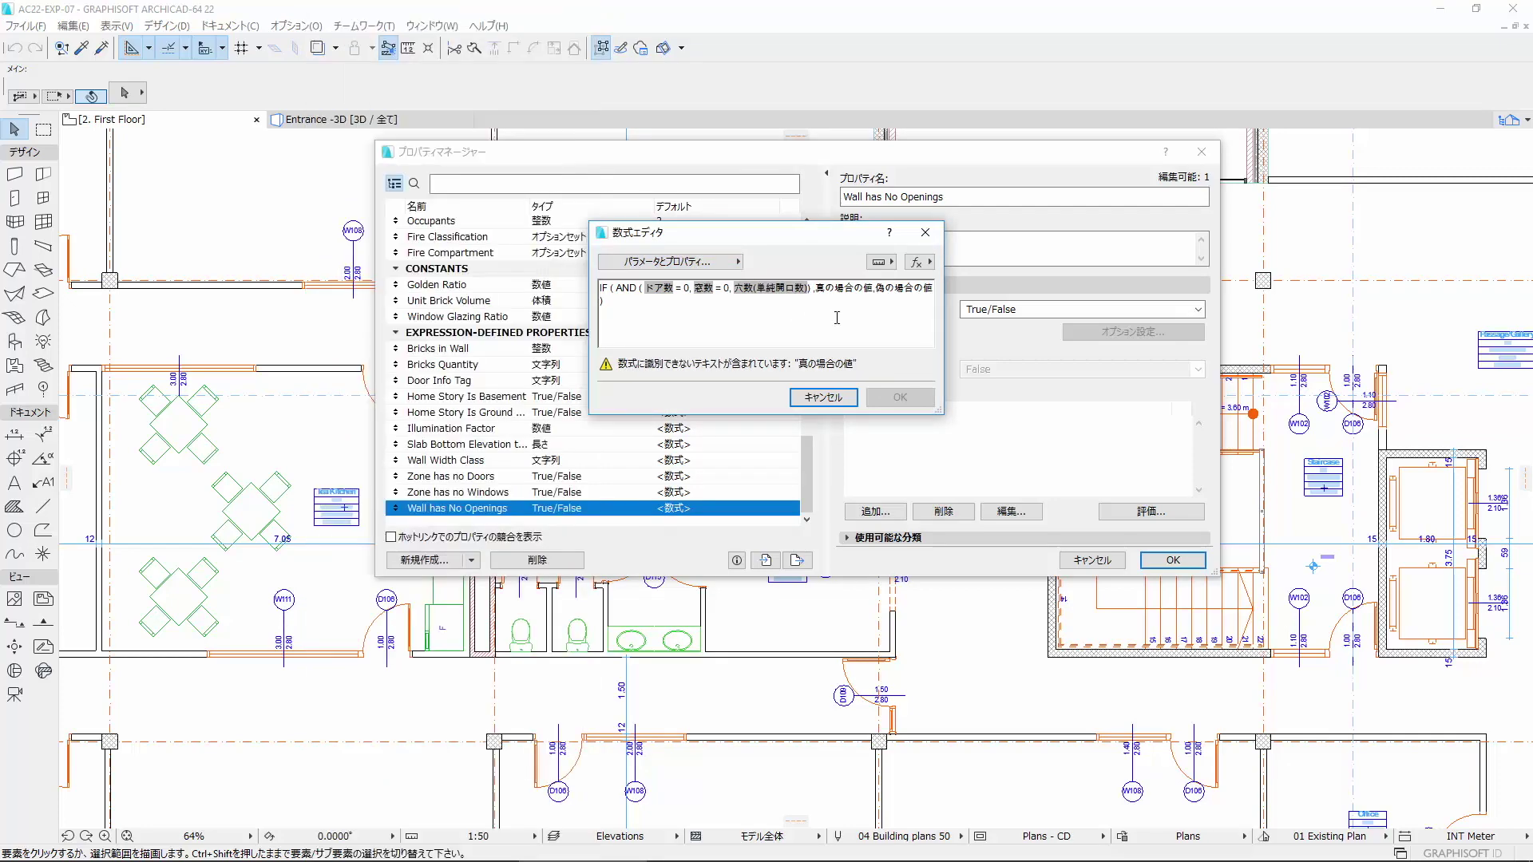
text(= 0)
drag(833, 287, 896, 287)
text(TRUE)
drag(866, 287, 924, 287)
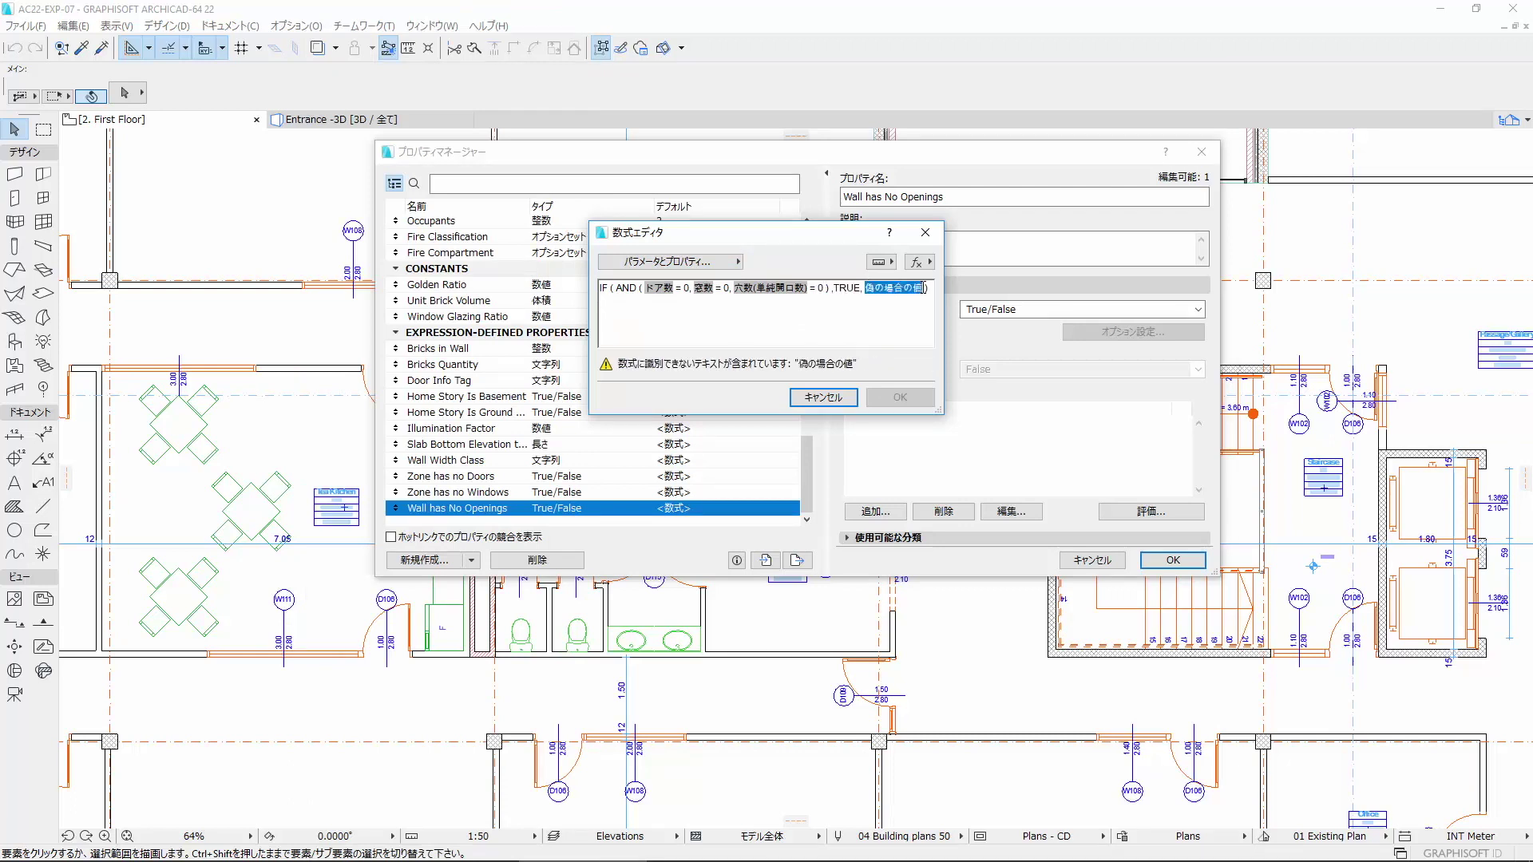
text(FALSE)
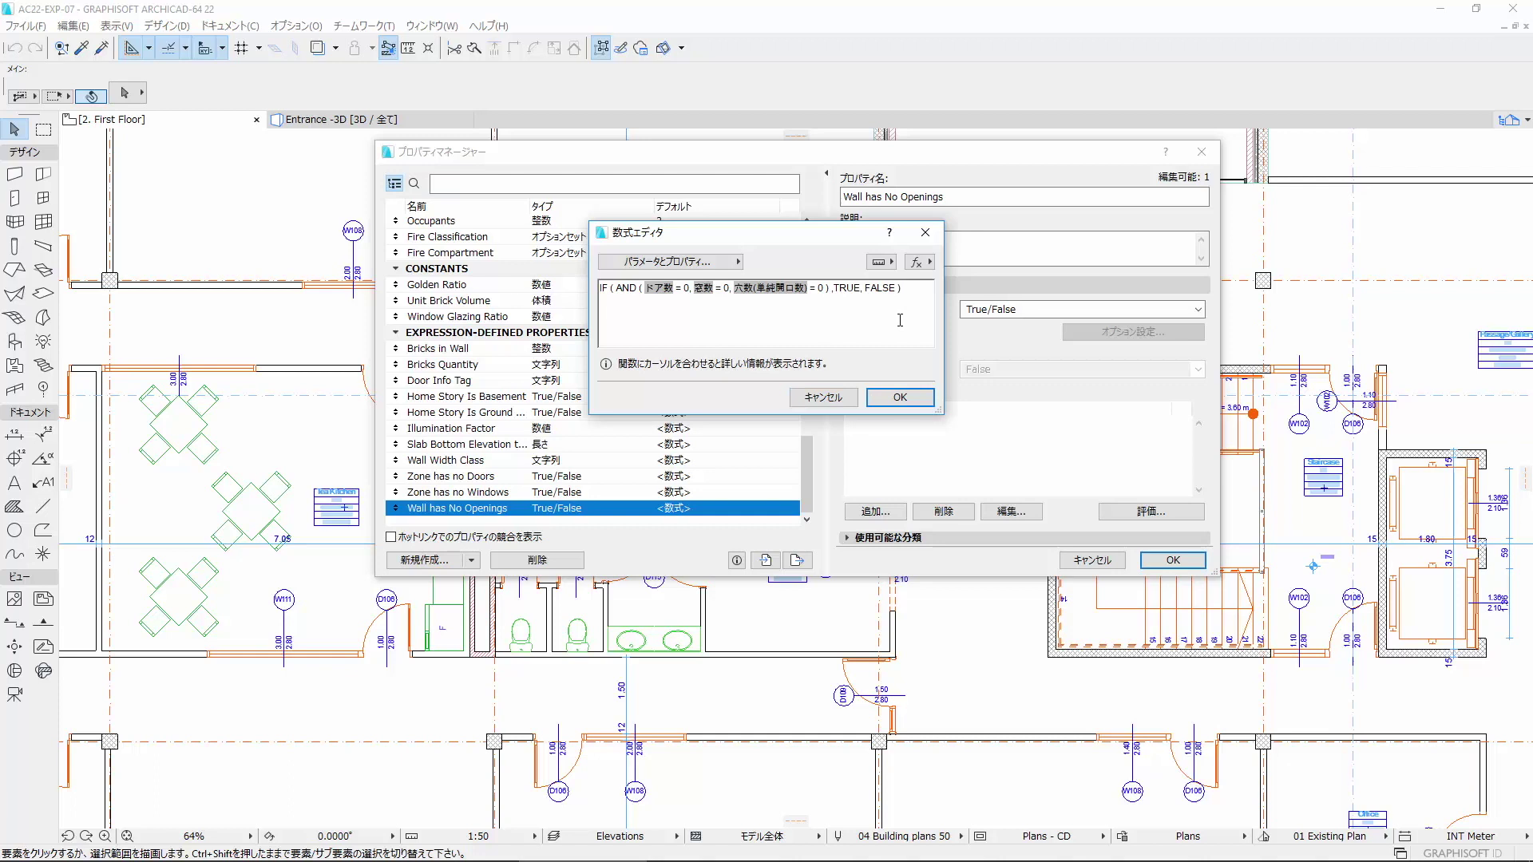
click(900, 399)
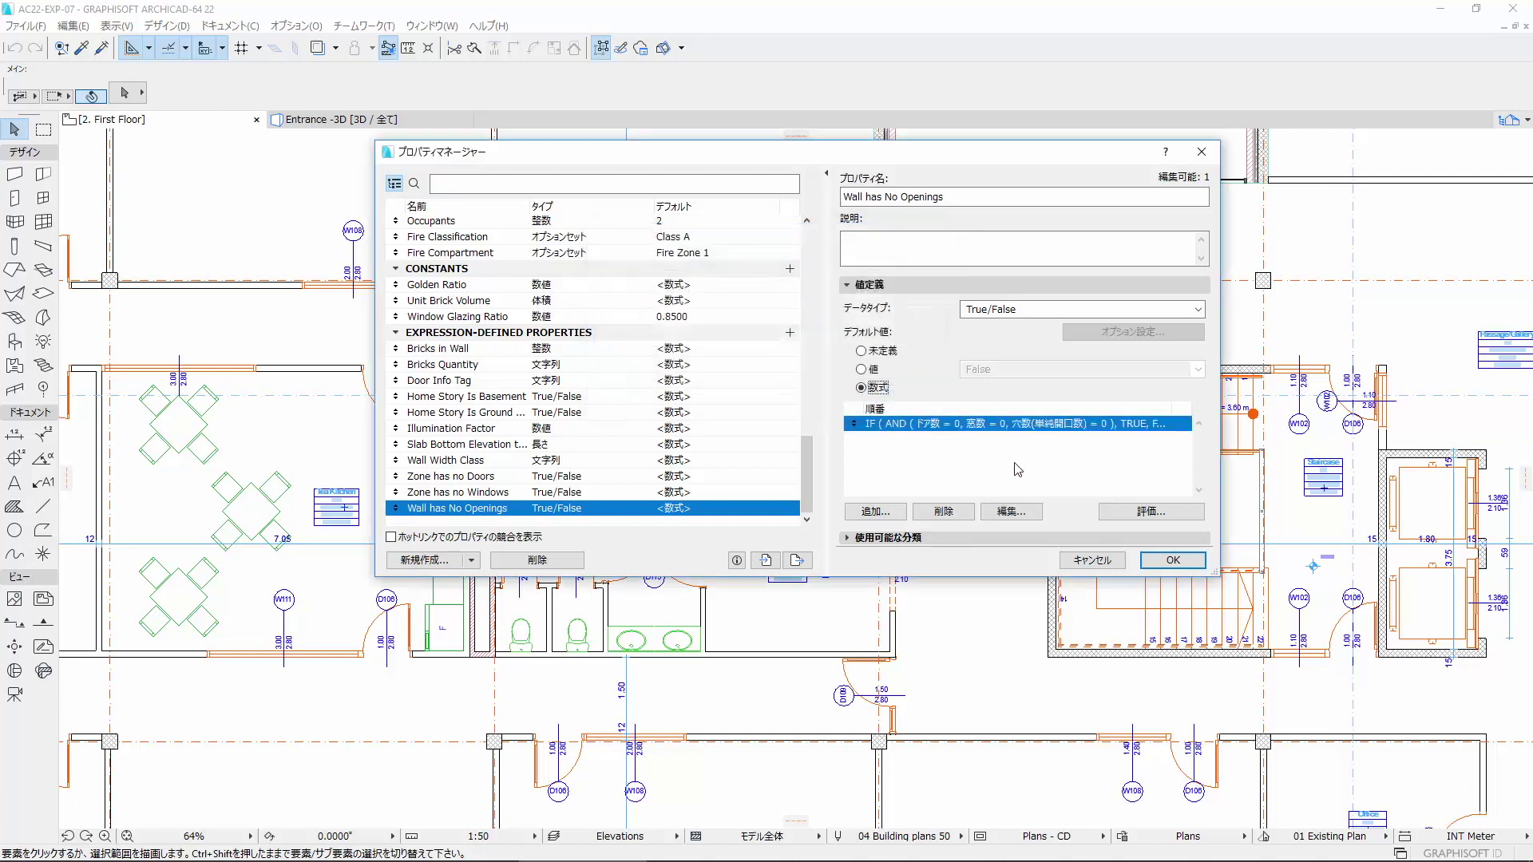
Select the toilet block's top partition wall and the left exterior wall, then reopen Property Manager.
click(1171, 561)
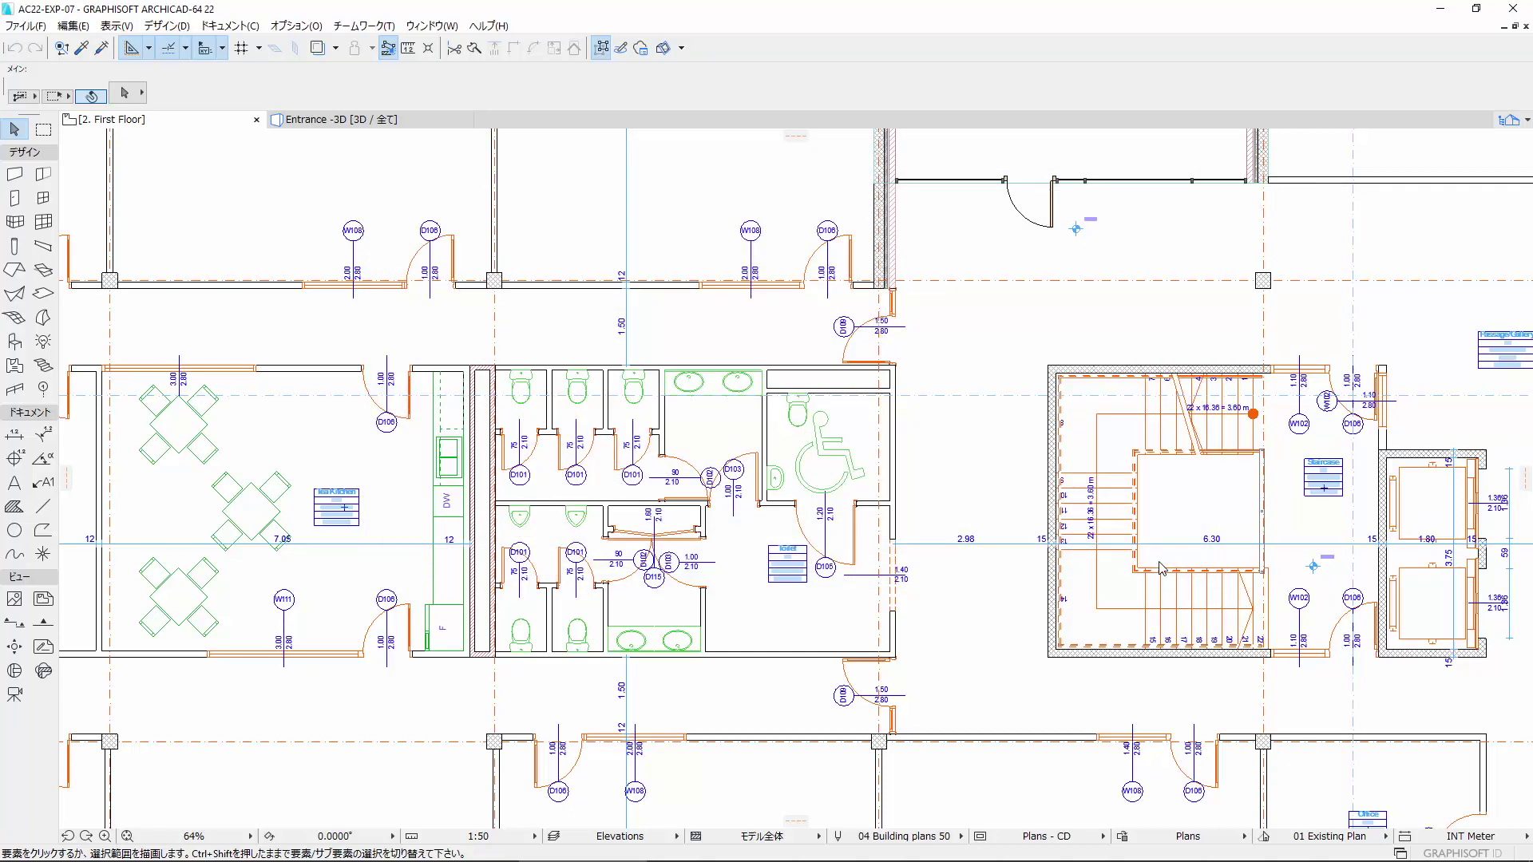
click(809, 368)
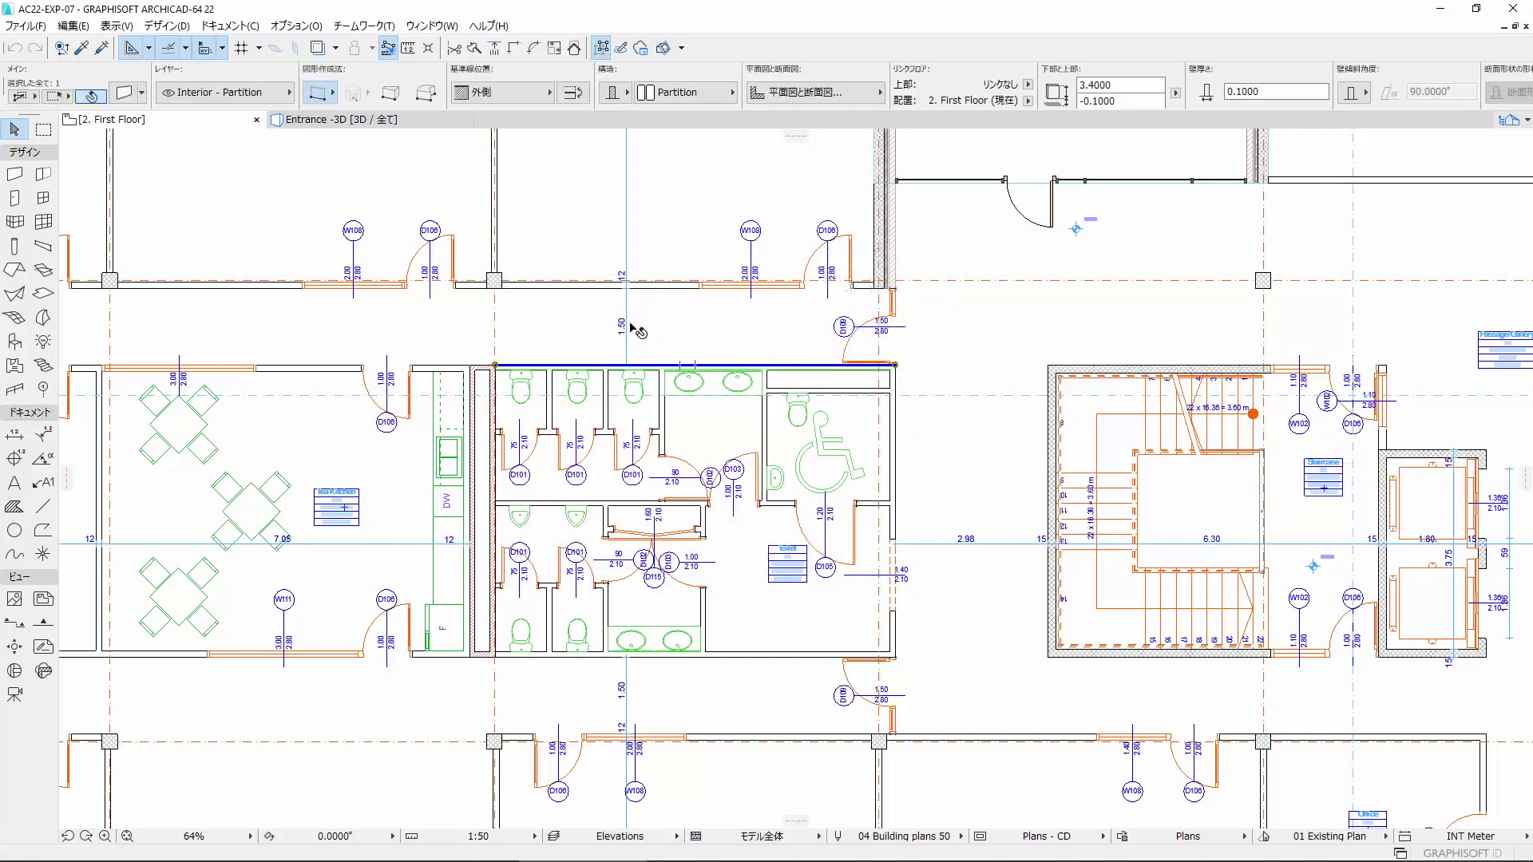
shift+click(331, 367)
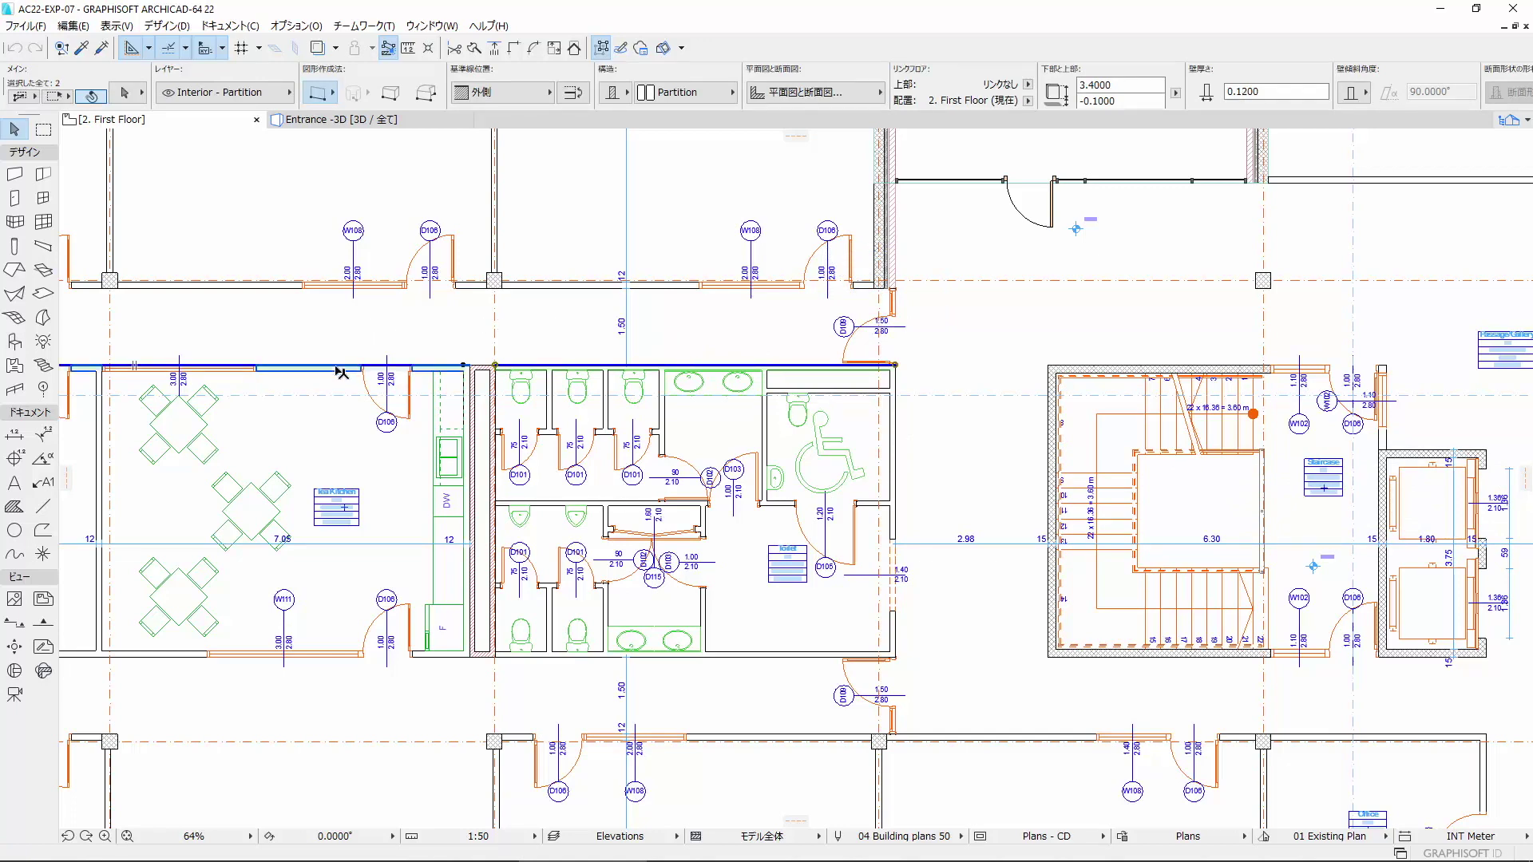
click(296, 25)
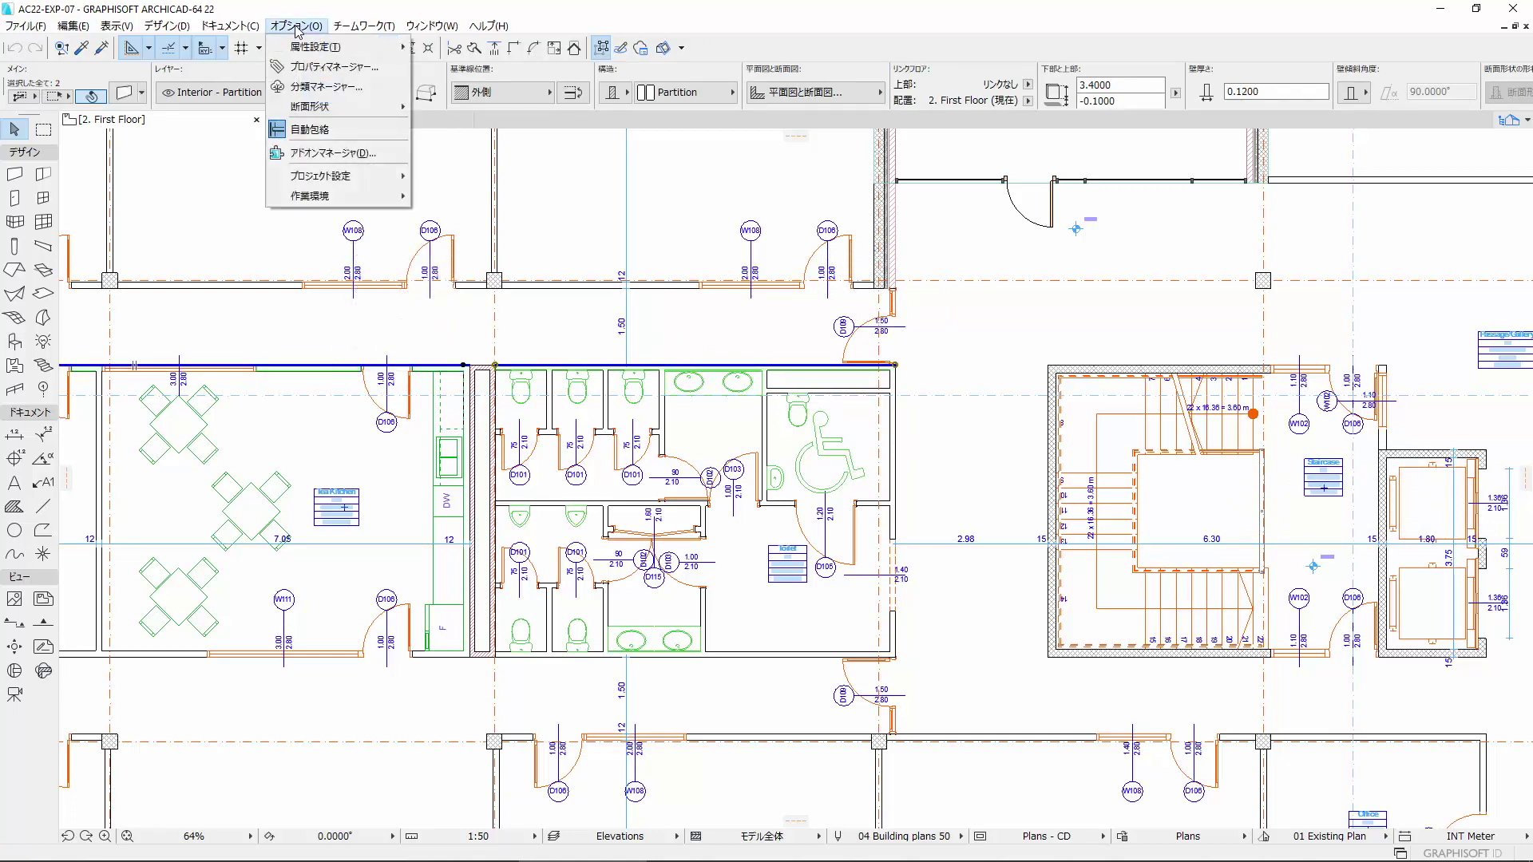
click(339, 68)
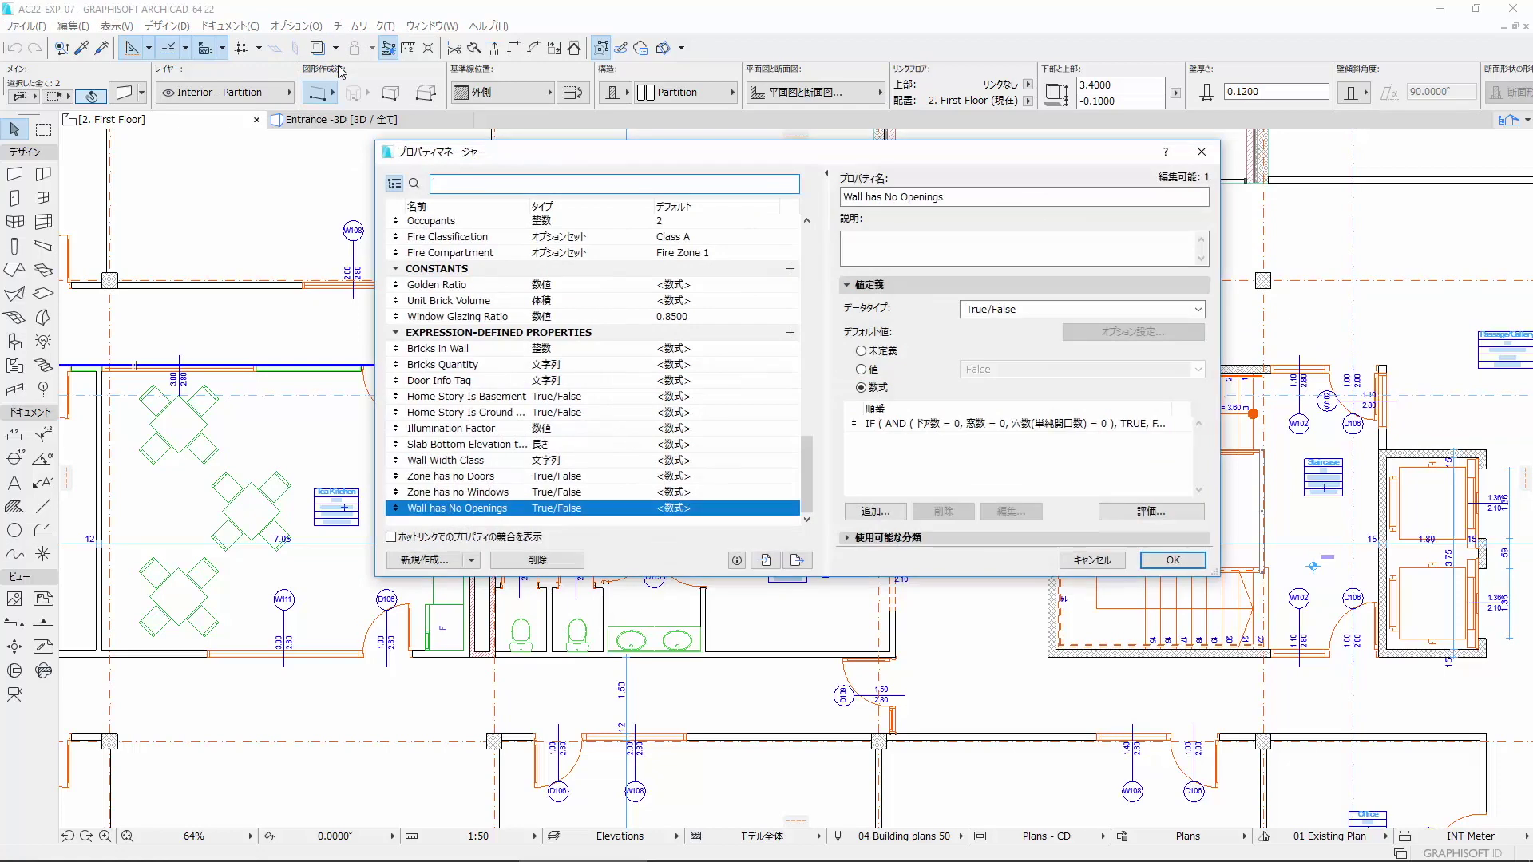
Evaluate Wall has No Openings (True, then False), then select Slab Bottom Elevation to Sea Level.
click(876, 425)
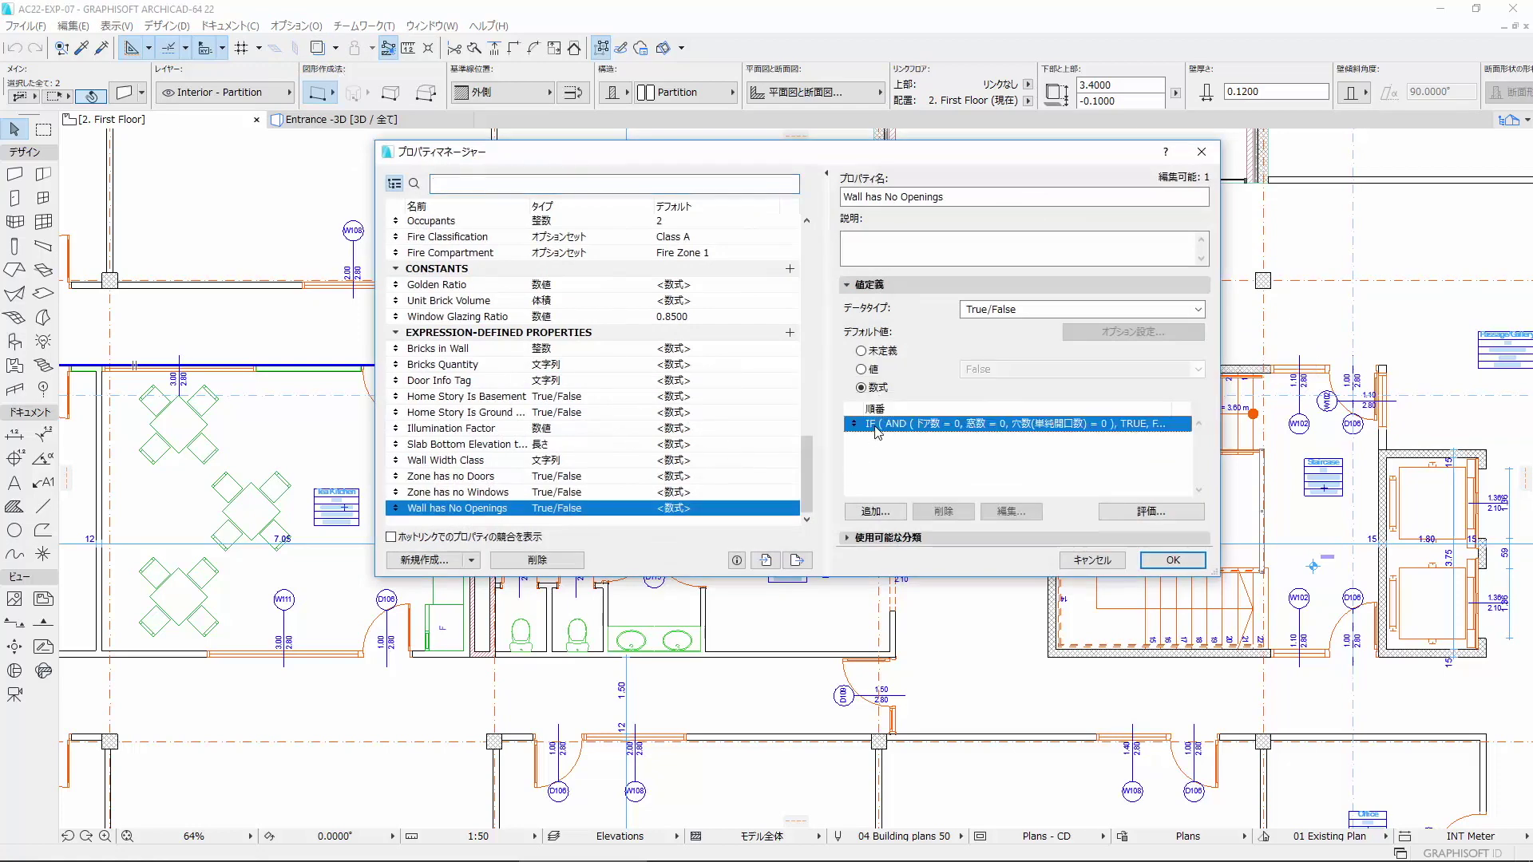
click(1118, 513)
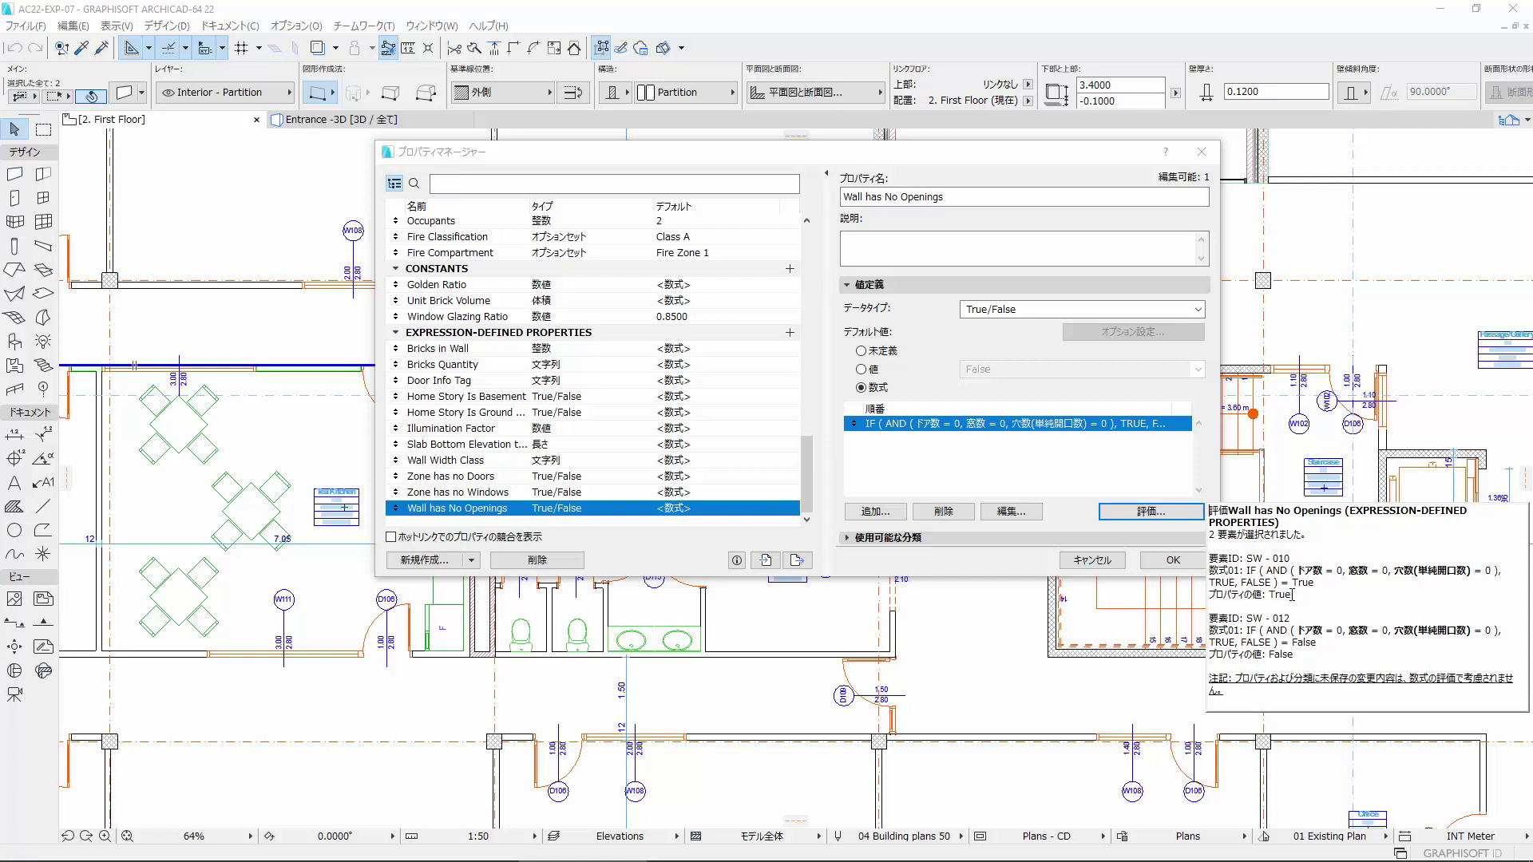
mouse_move(1301, 595)
mouse_down()
mouse_move(1268, 595)
mouse_move(1314, 597)
mouse_up()
drag(1308, 655, 1300, 660)
click(1300, 659)
click(526, 450)
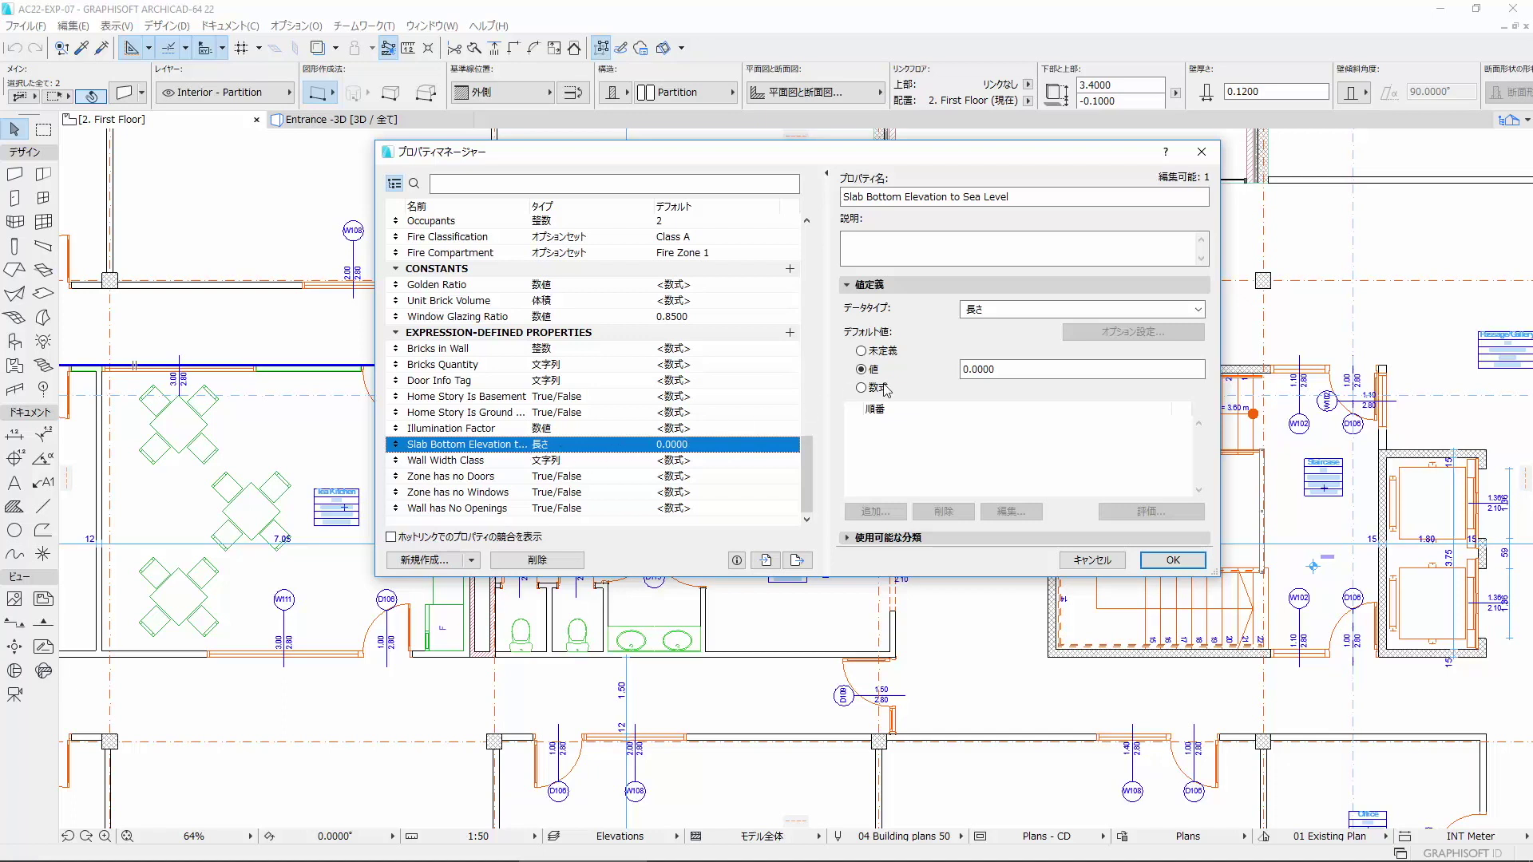
Keep Length as the data type and confirm only Slab classifications can use the property.
click(1017, 311)
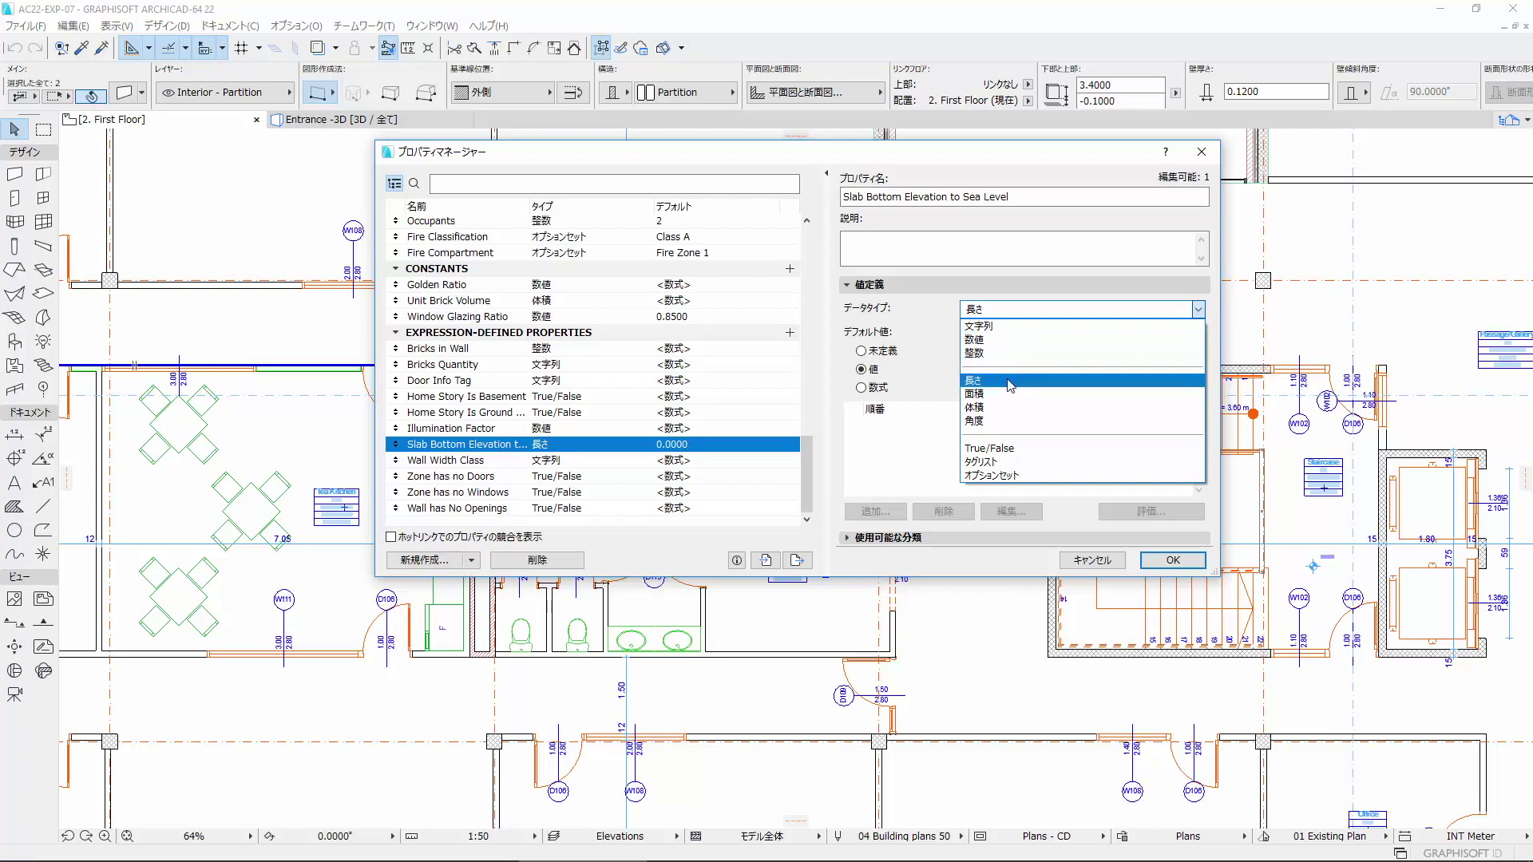
click(1011, 386)
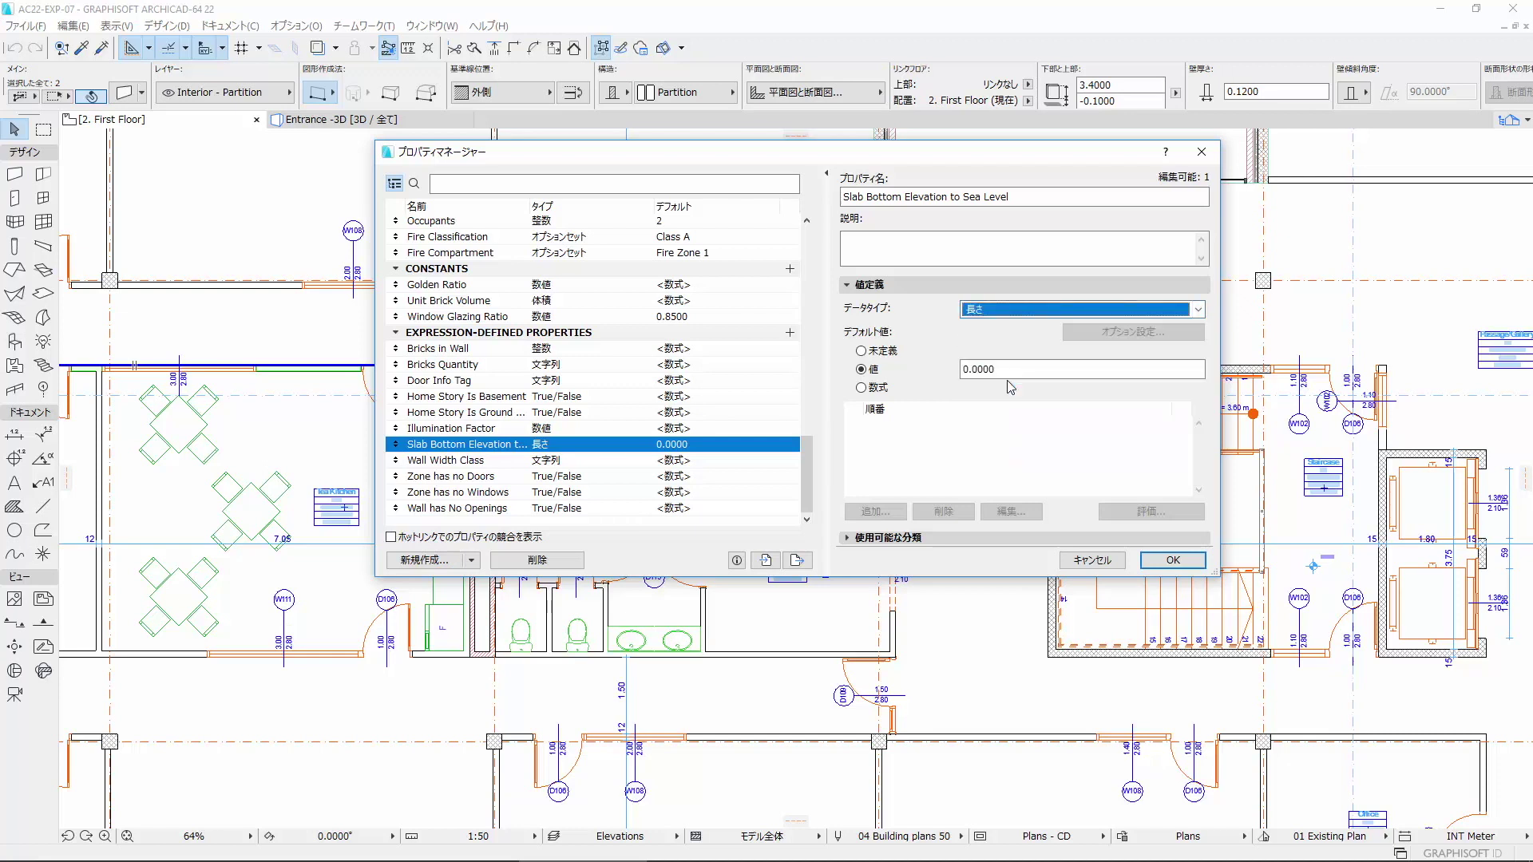
click(869, 538)
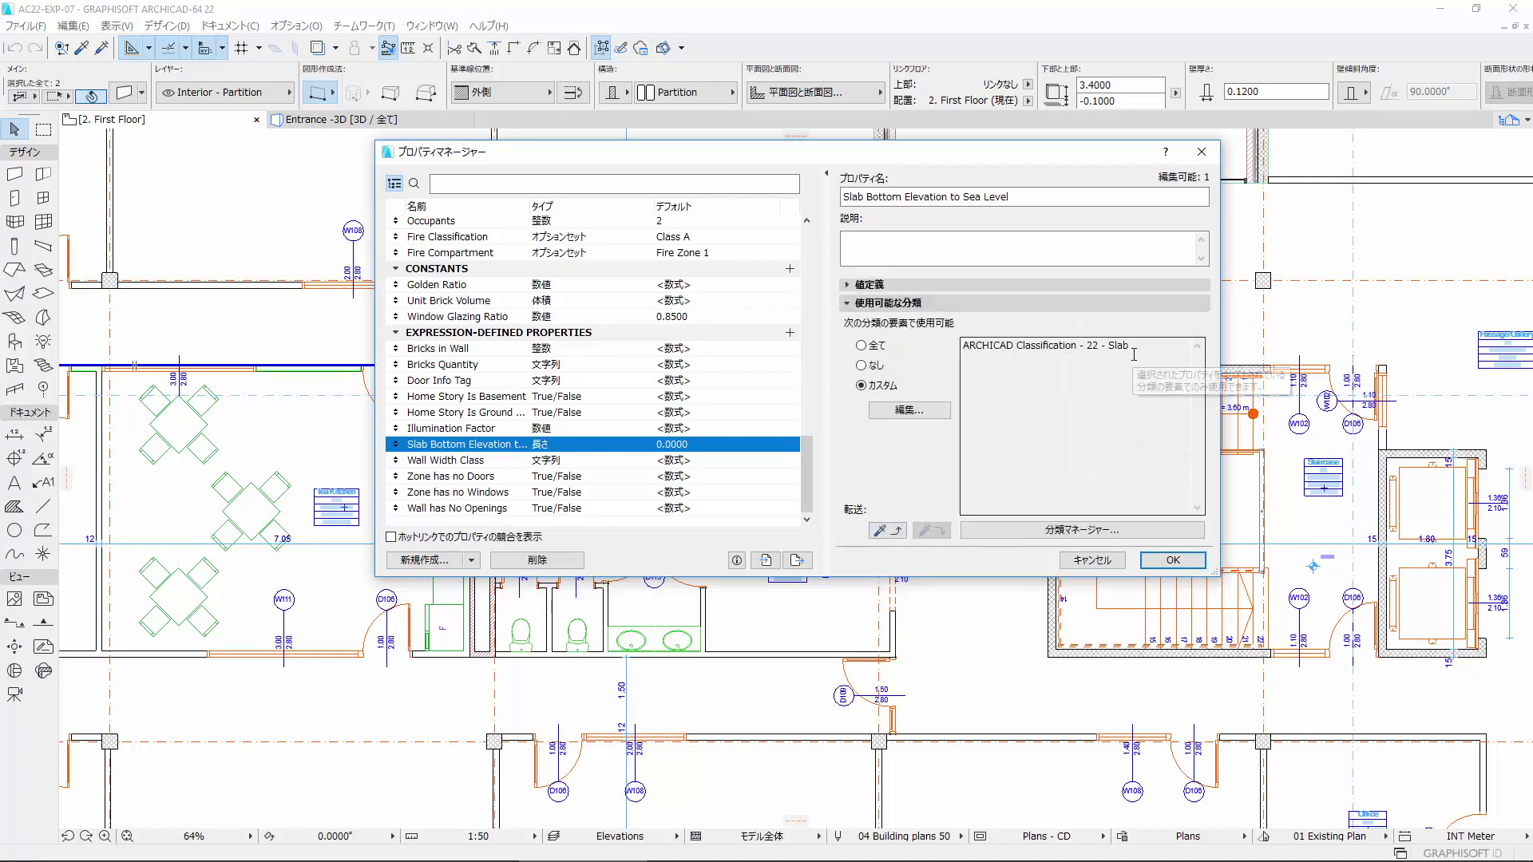
mouse_move(1134, 346)
mouse_down()
mouse_move(949, 350)
mouse_move(1136, 346)
mouse_up()
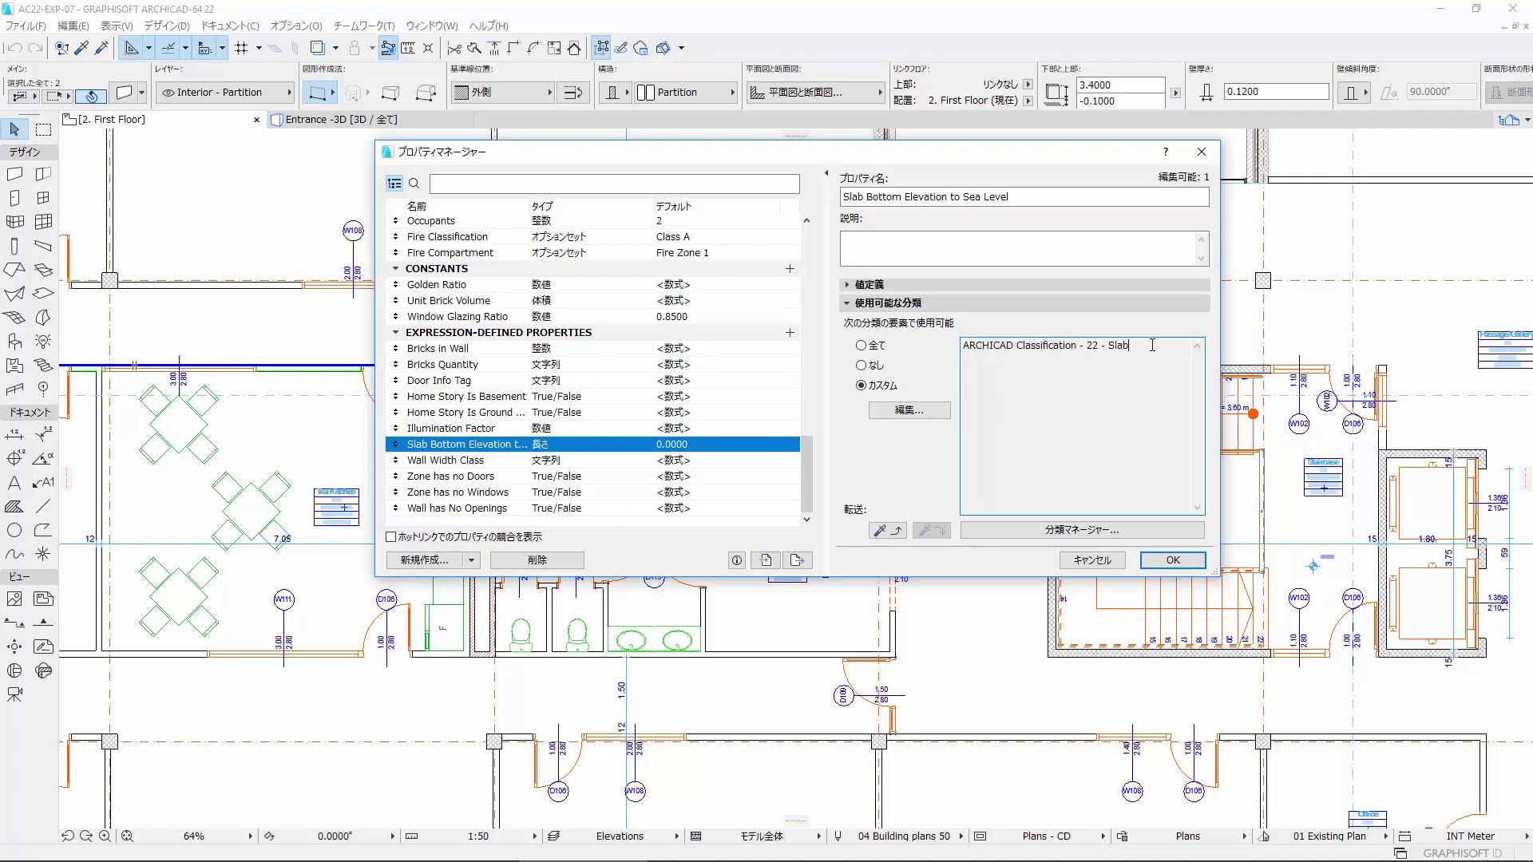
click(853, 286)
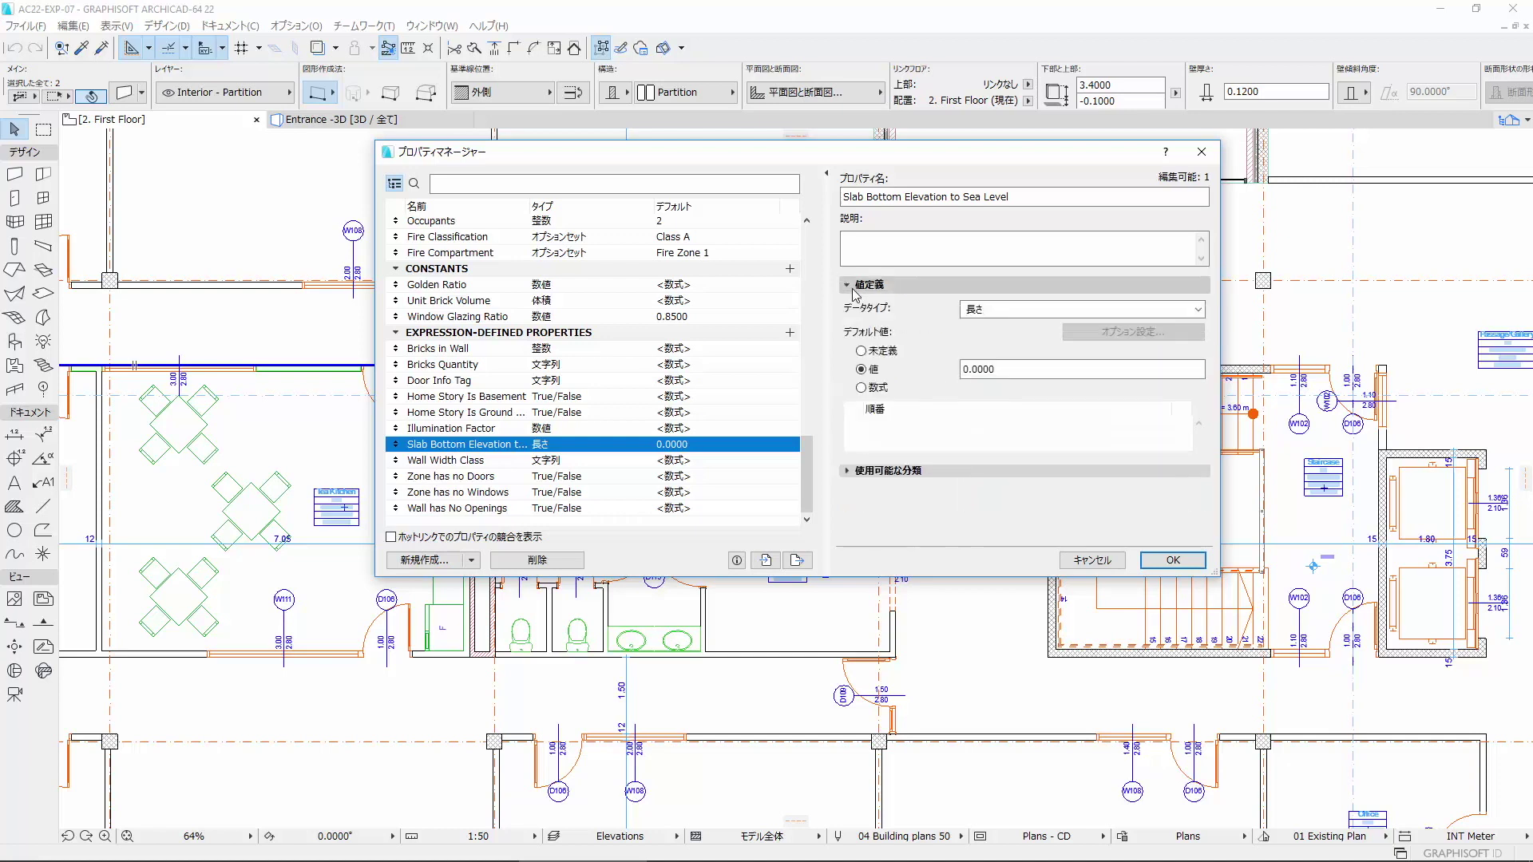
Make the default value an expression starting with the 下部高度 parameter.
click(861, 388)
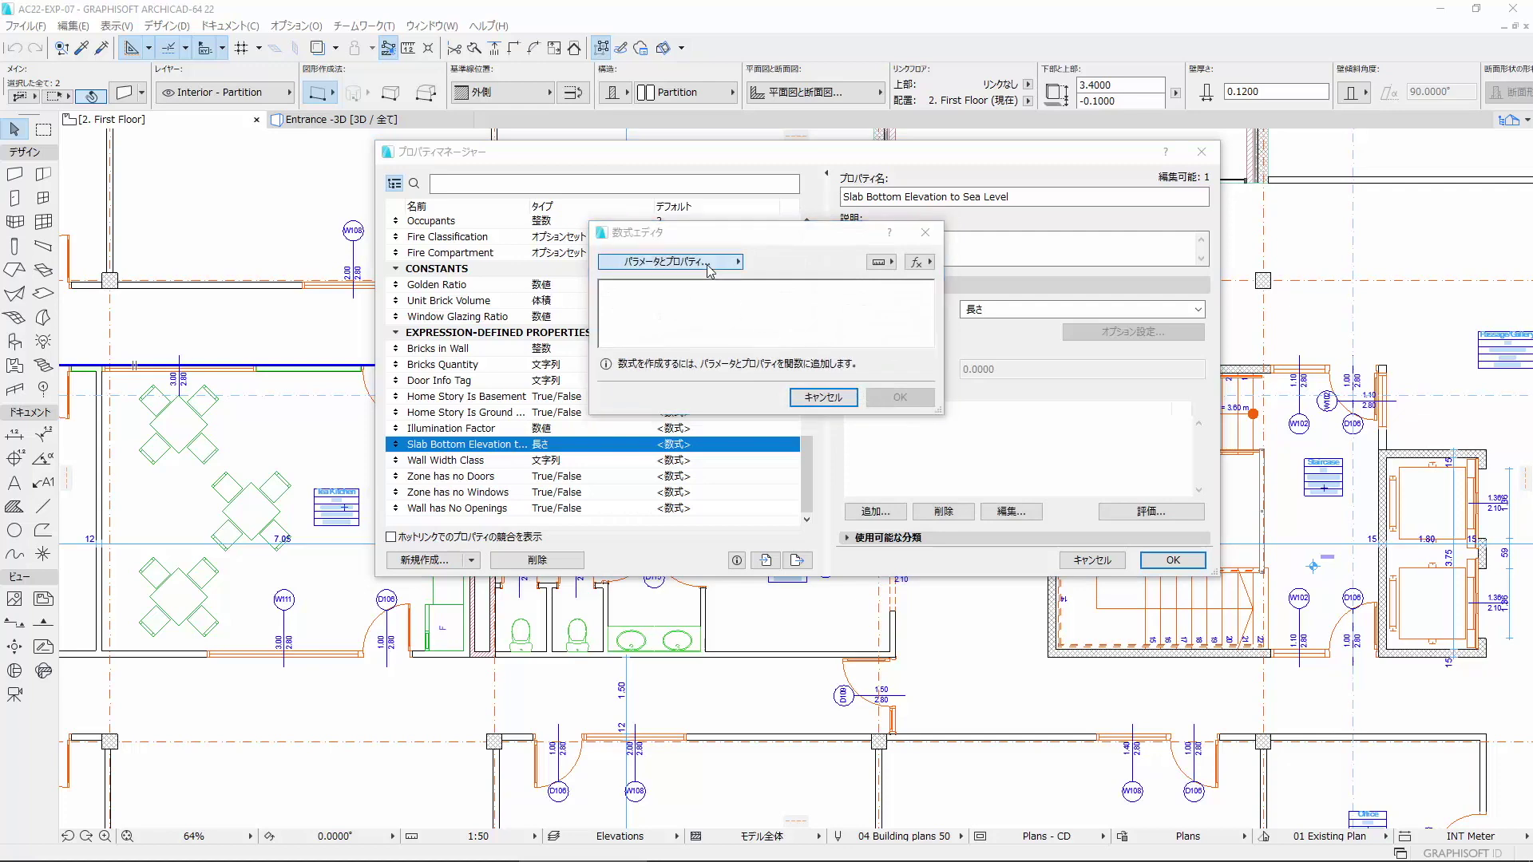
click(707, 266)
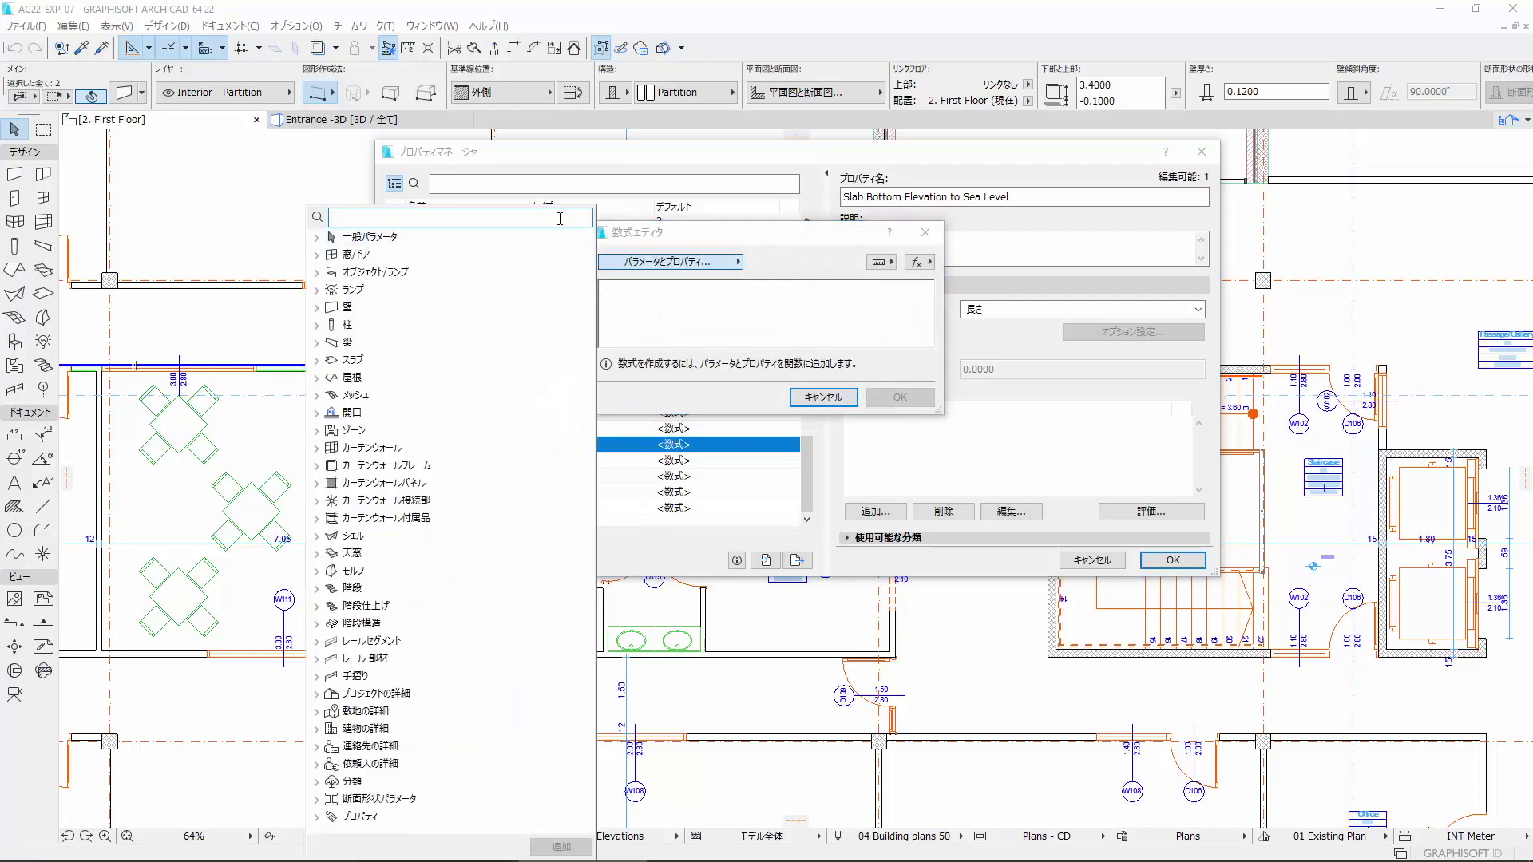
text(下部高度)
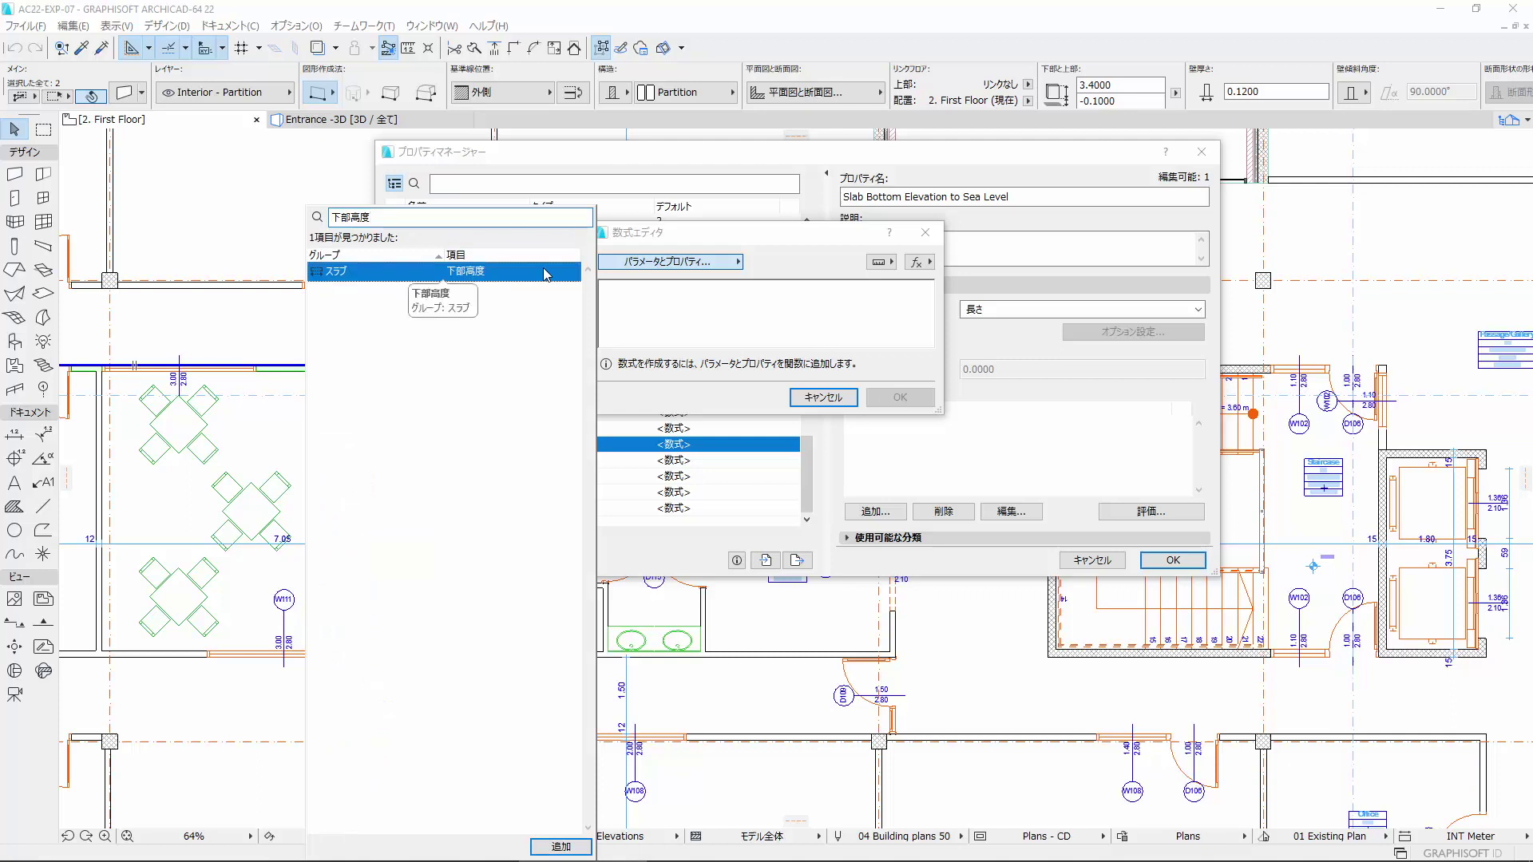
double_click(546, 271)
click(659, 311)
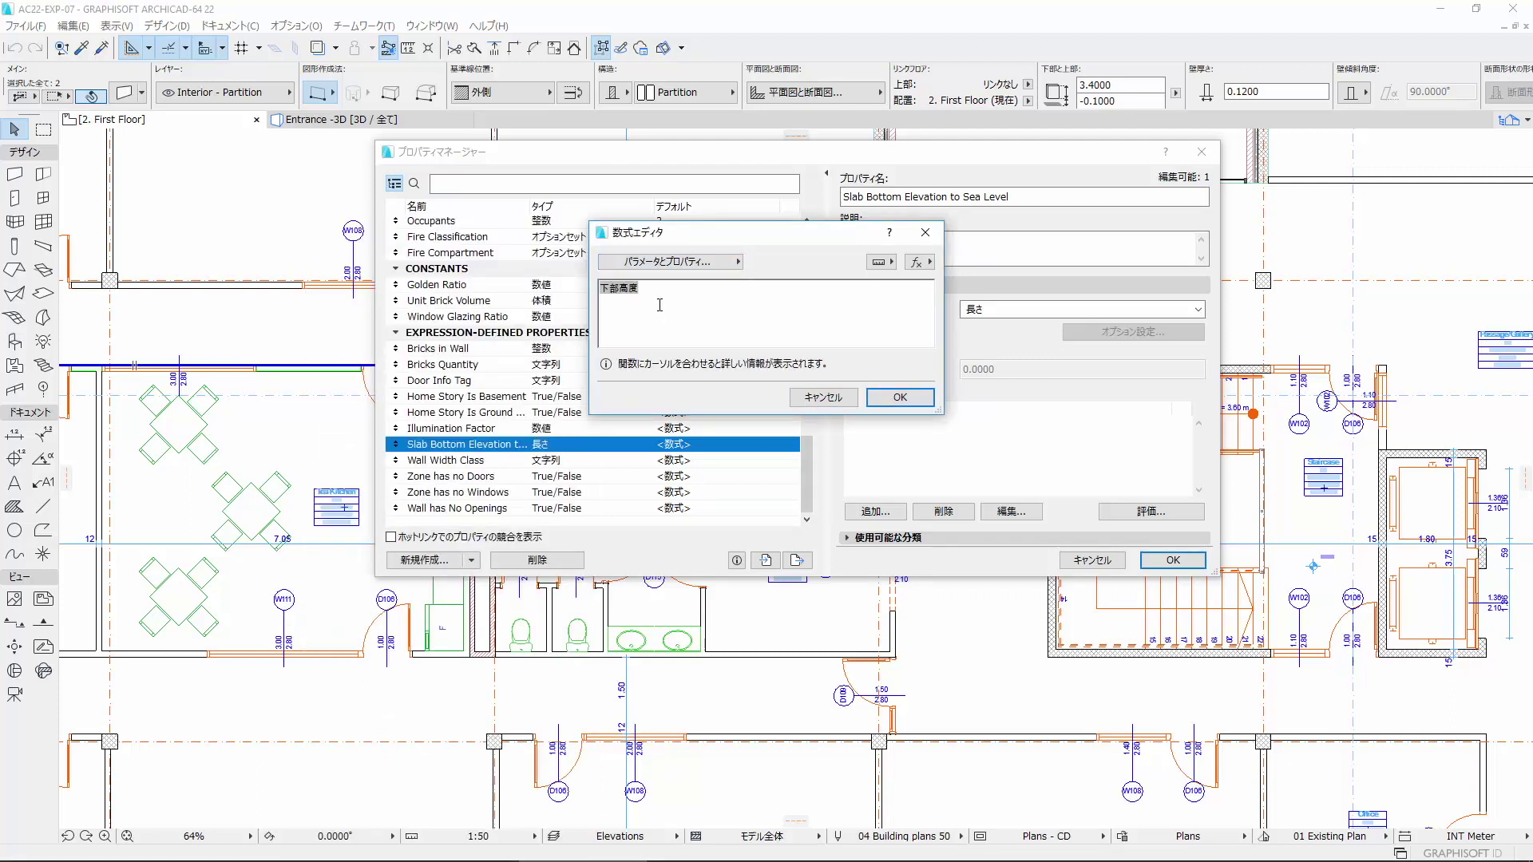
Add '+ 海抜までの高度' to the expression.
text( + ()
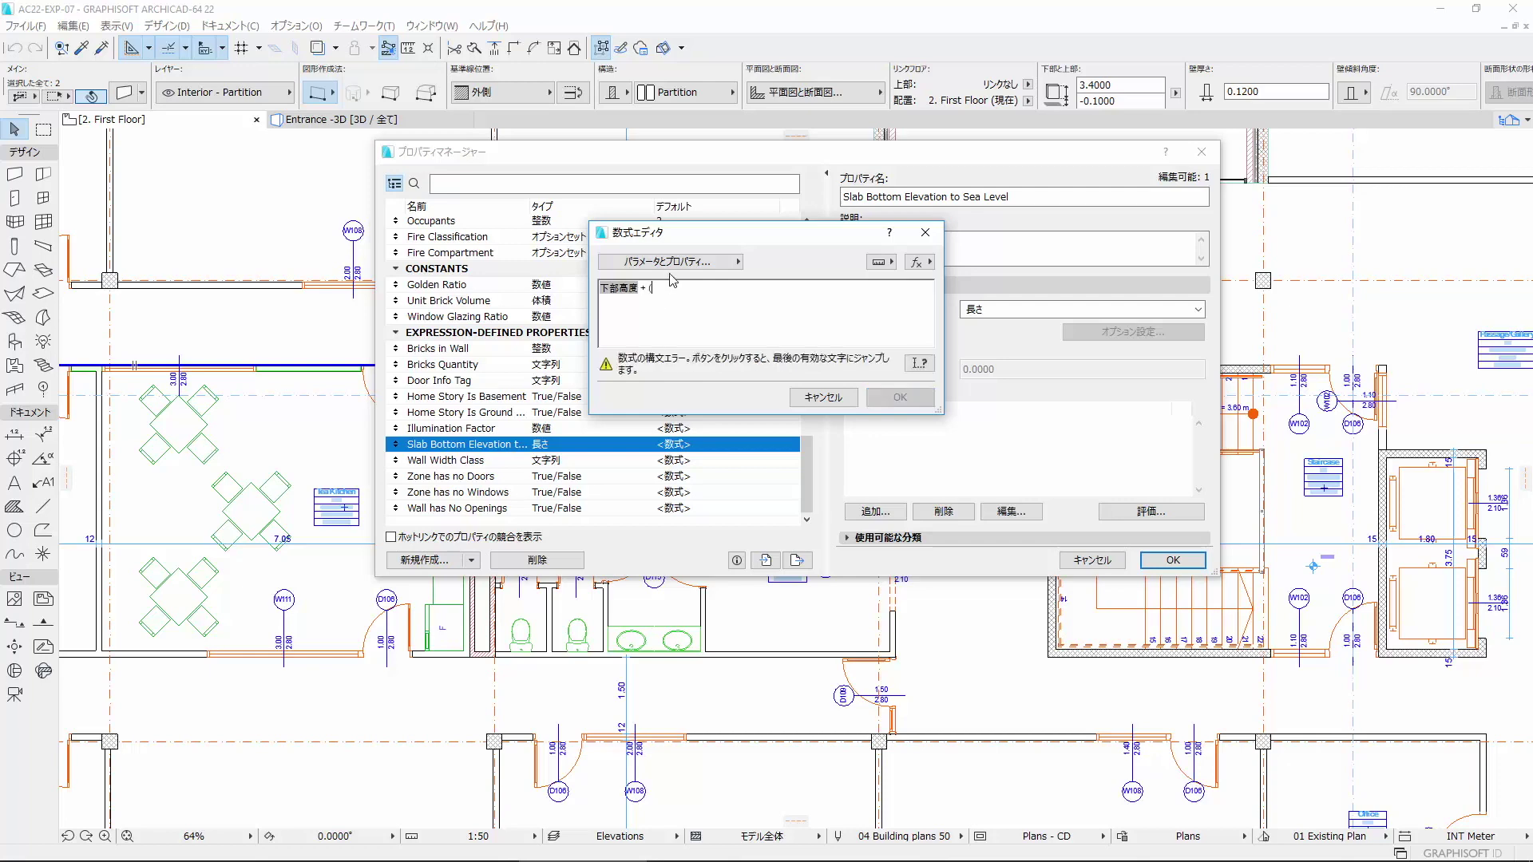
click(669, 261)
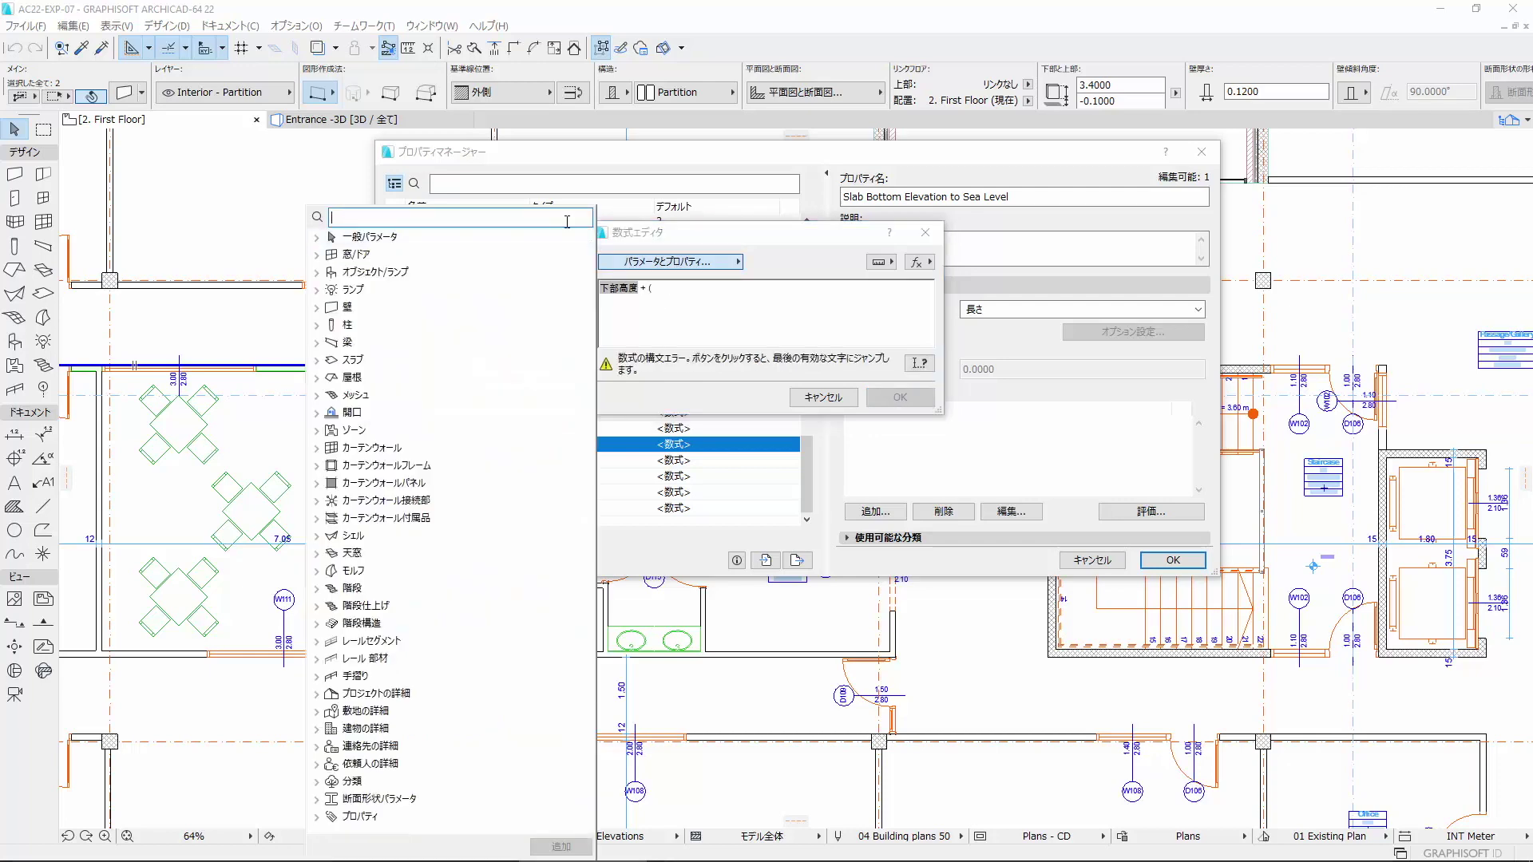
text(海抜までの高度)
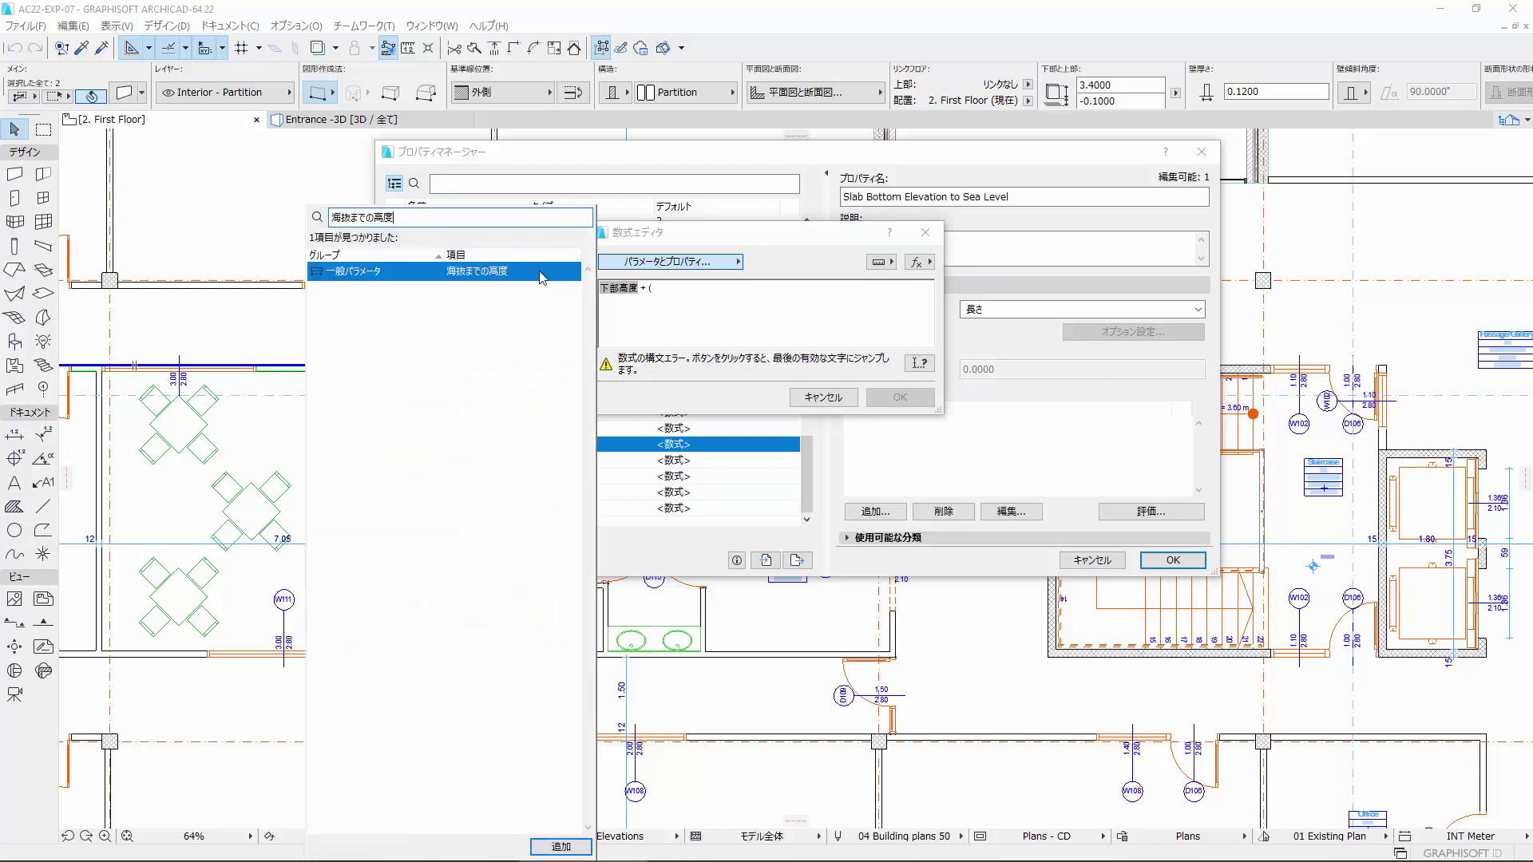
double_click(542, 272)
click(715, 320)
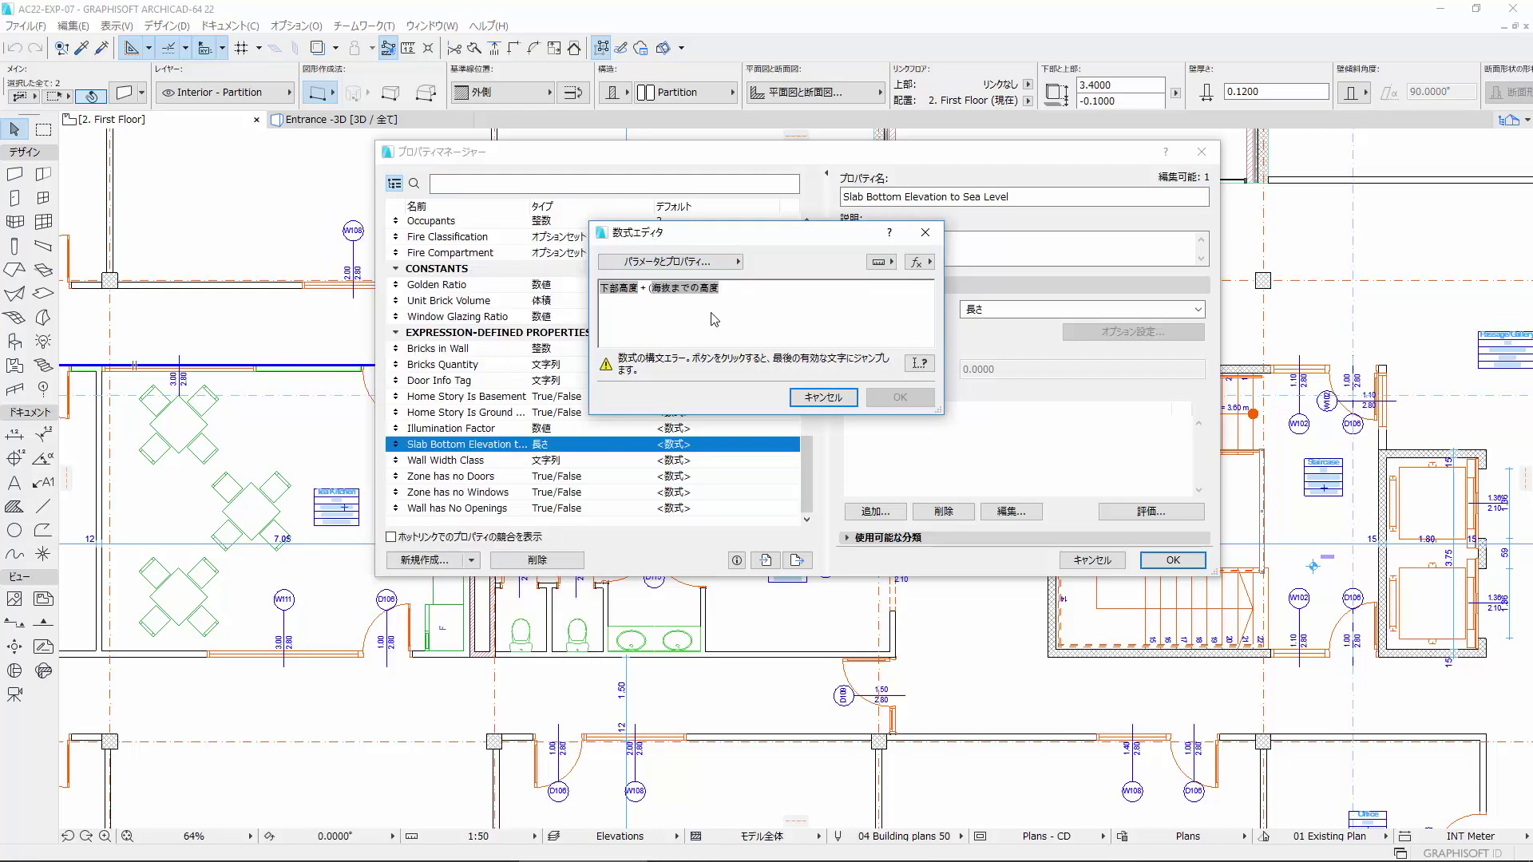
Subtract GLからの高度, close the parenthesis, and accept the finished expression.
text( -)
click(667, 262)
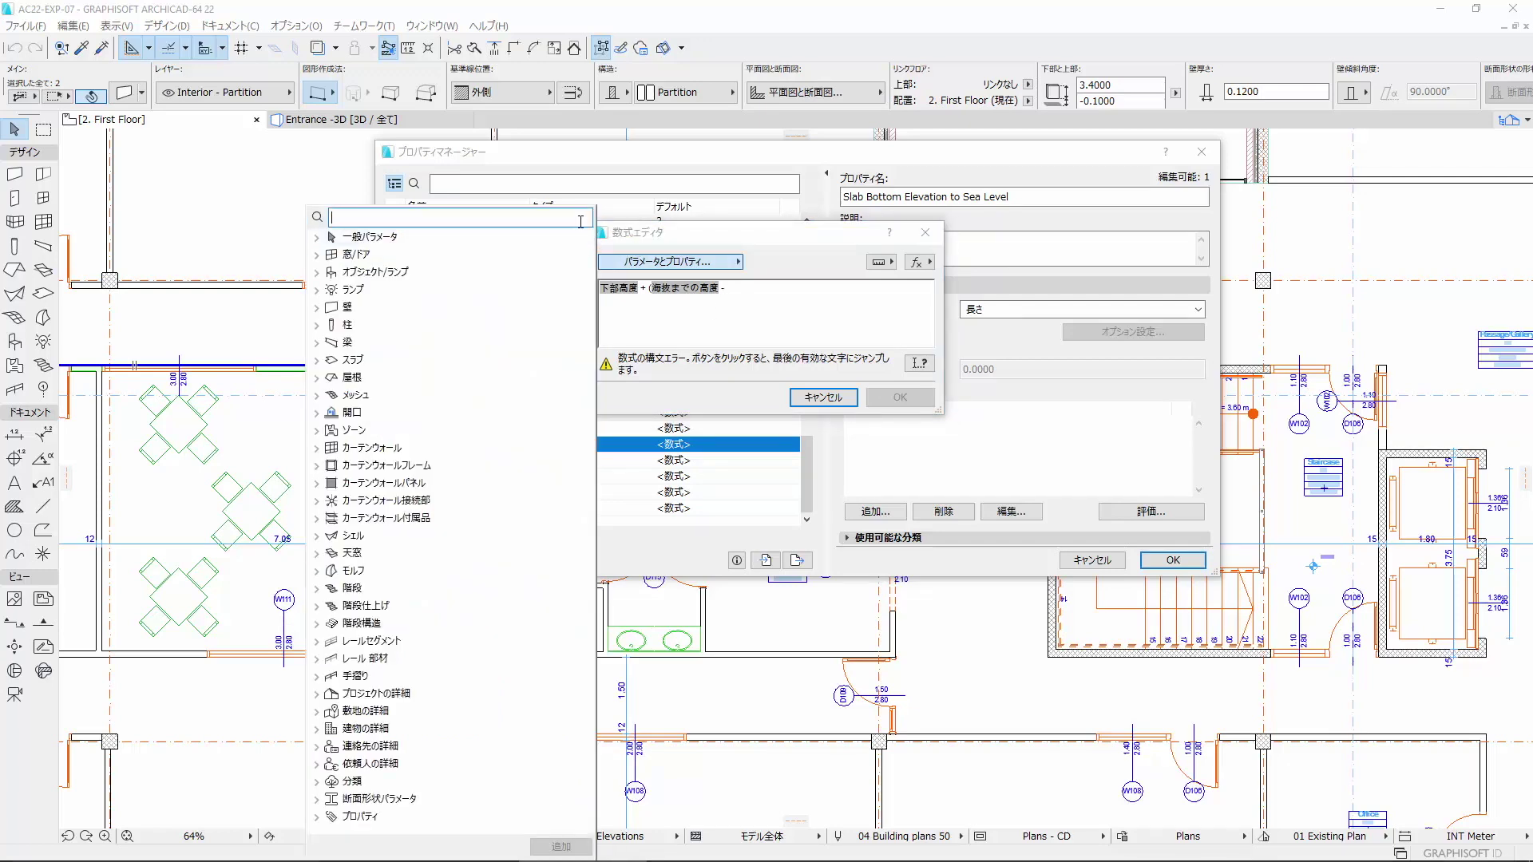
text(GLからの高度)
double_click(537, 275)
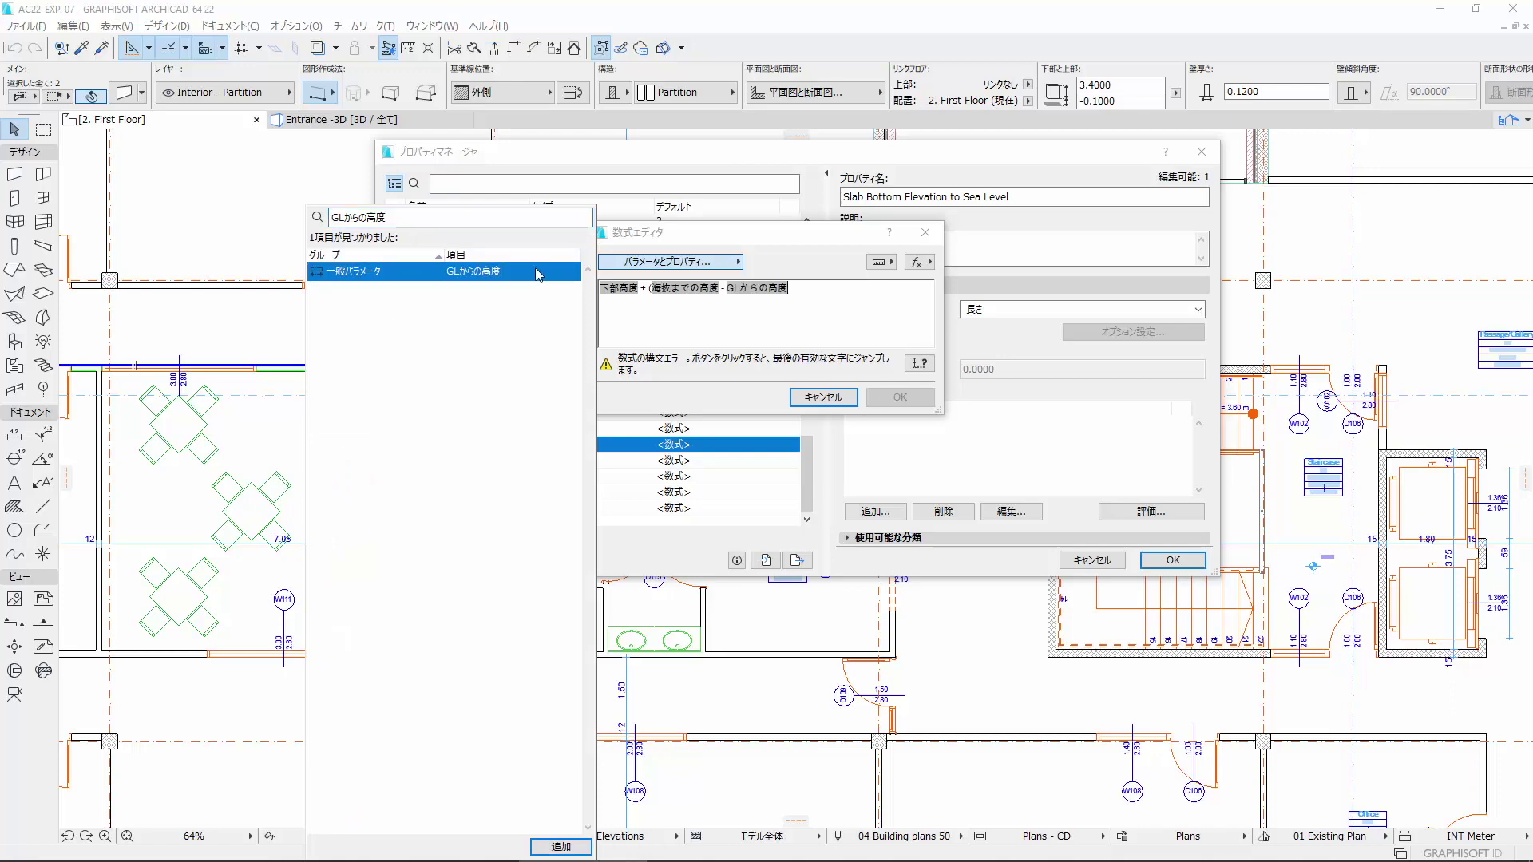
click(756, 313)
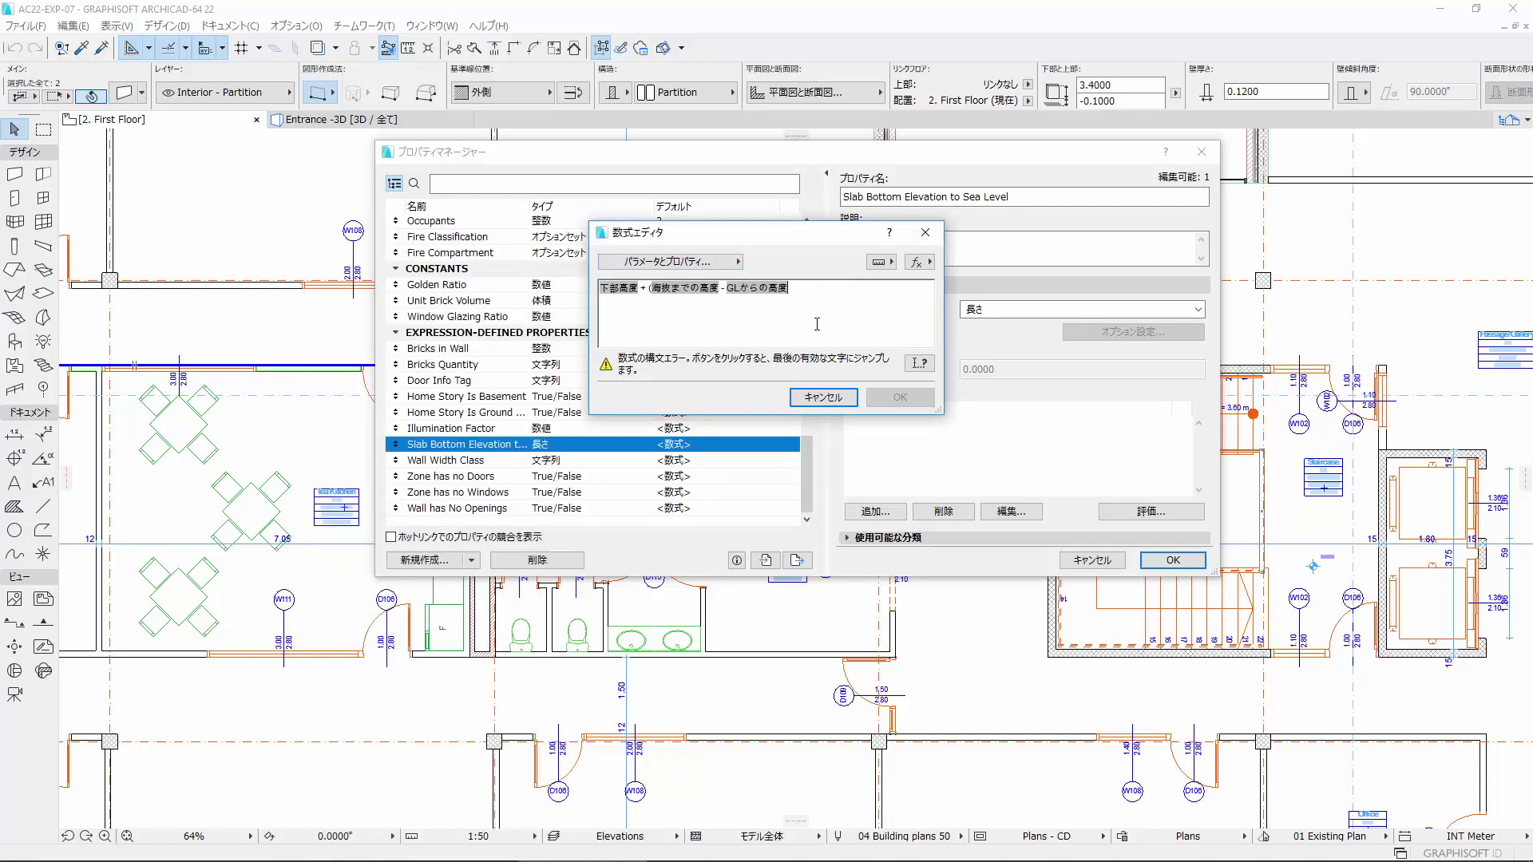
text())
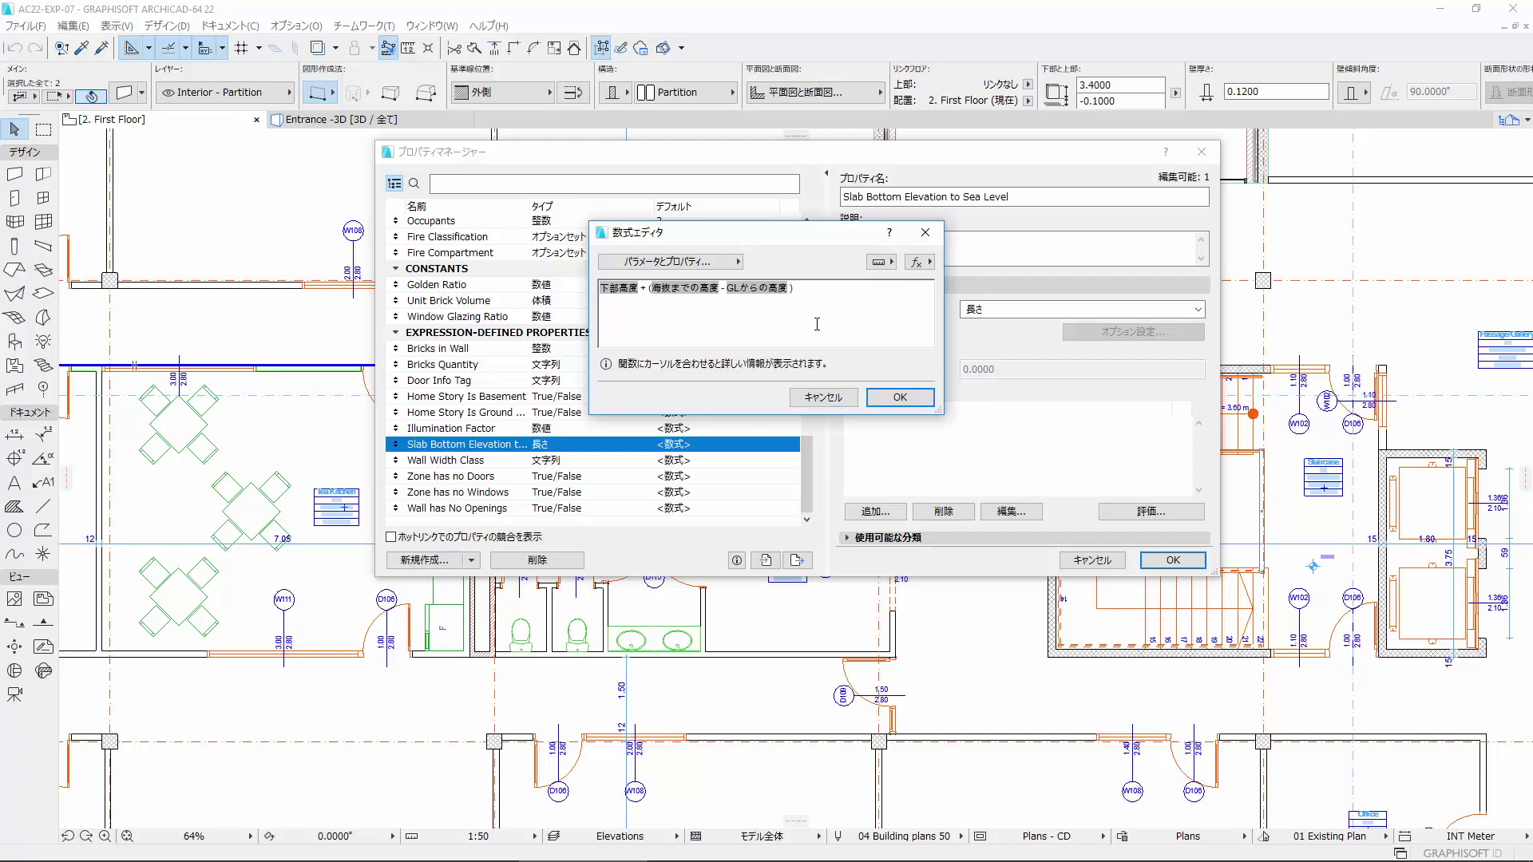
click(888, 397)
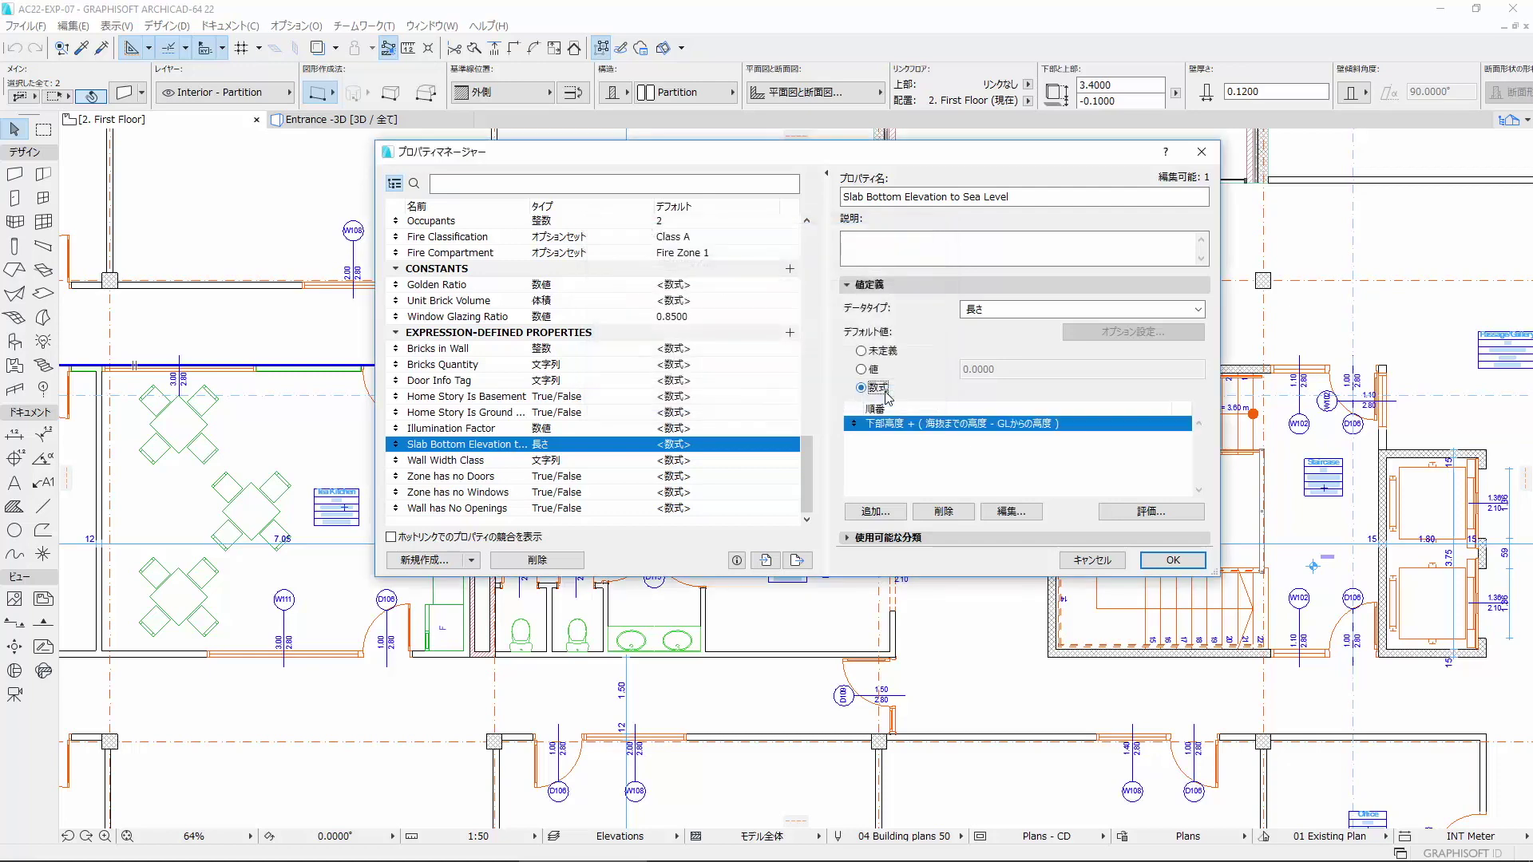
Apply the Property Manager changes and open the SL-01 Slabs schedule from the Navigator.
click(1171, 561)
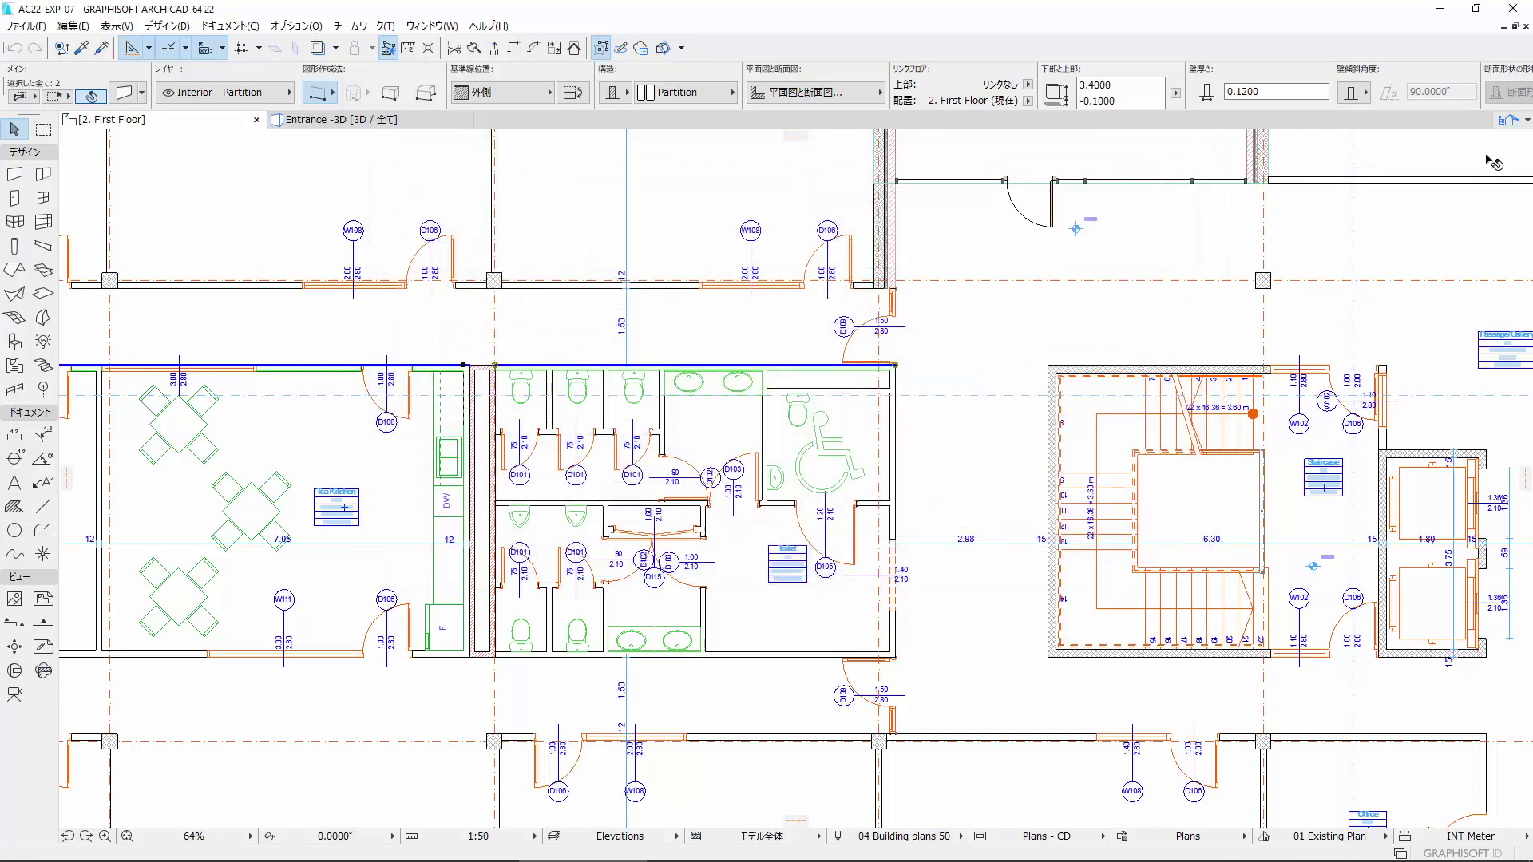
click(1504, 125)
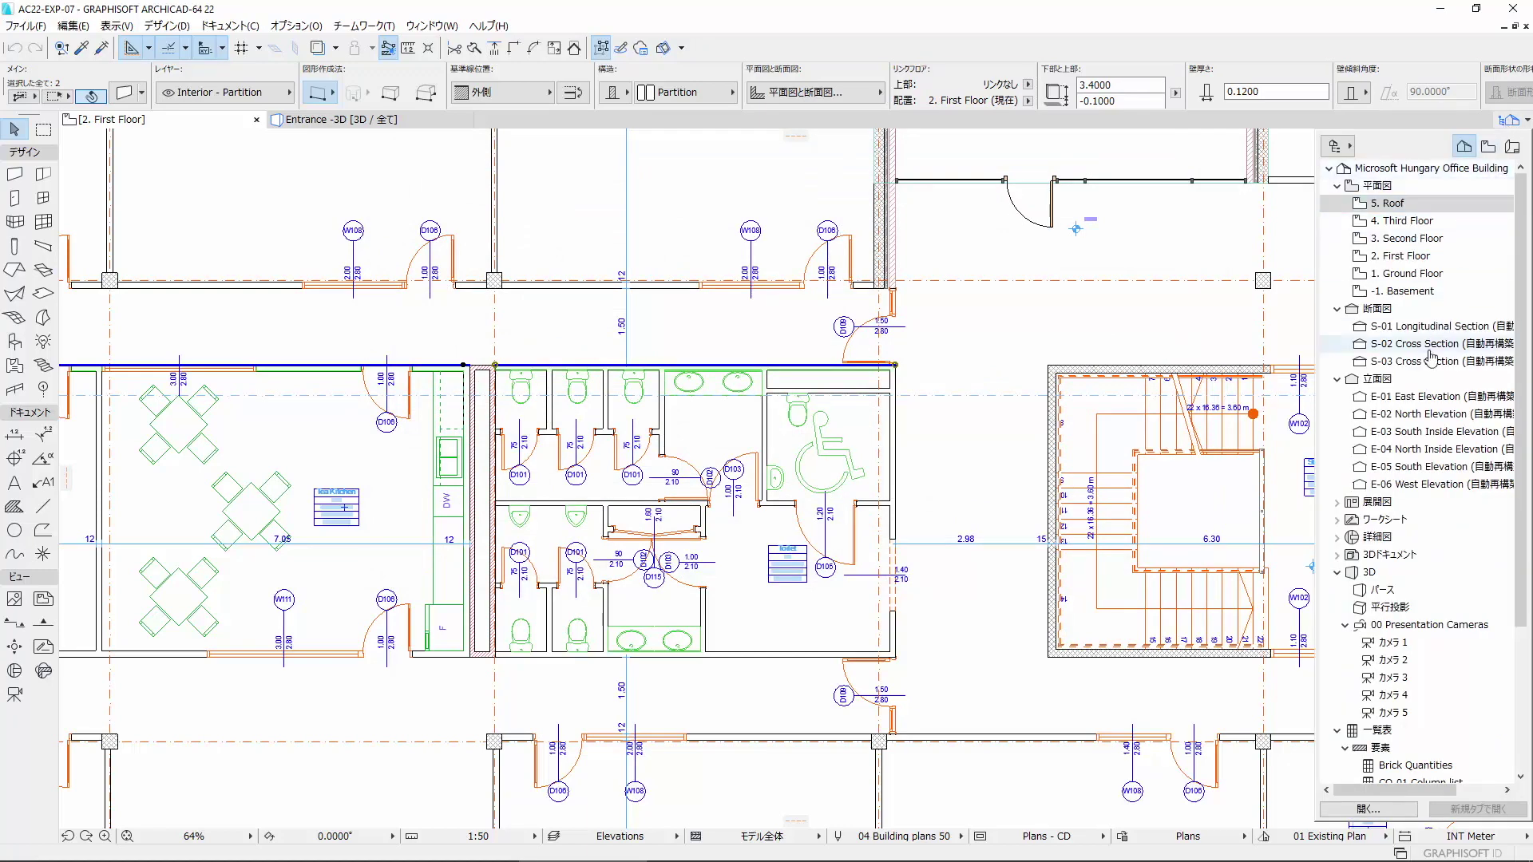
scroll(1430, 400, down, 4)
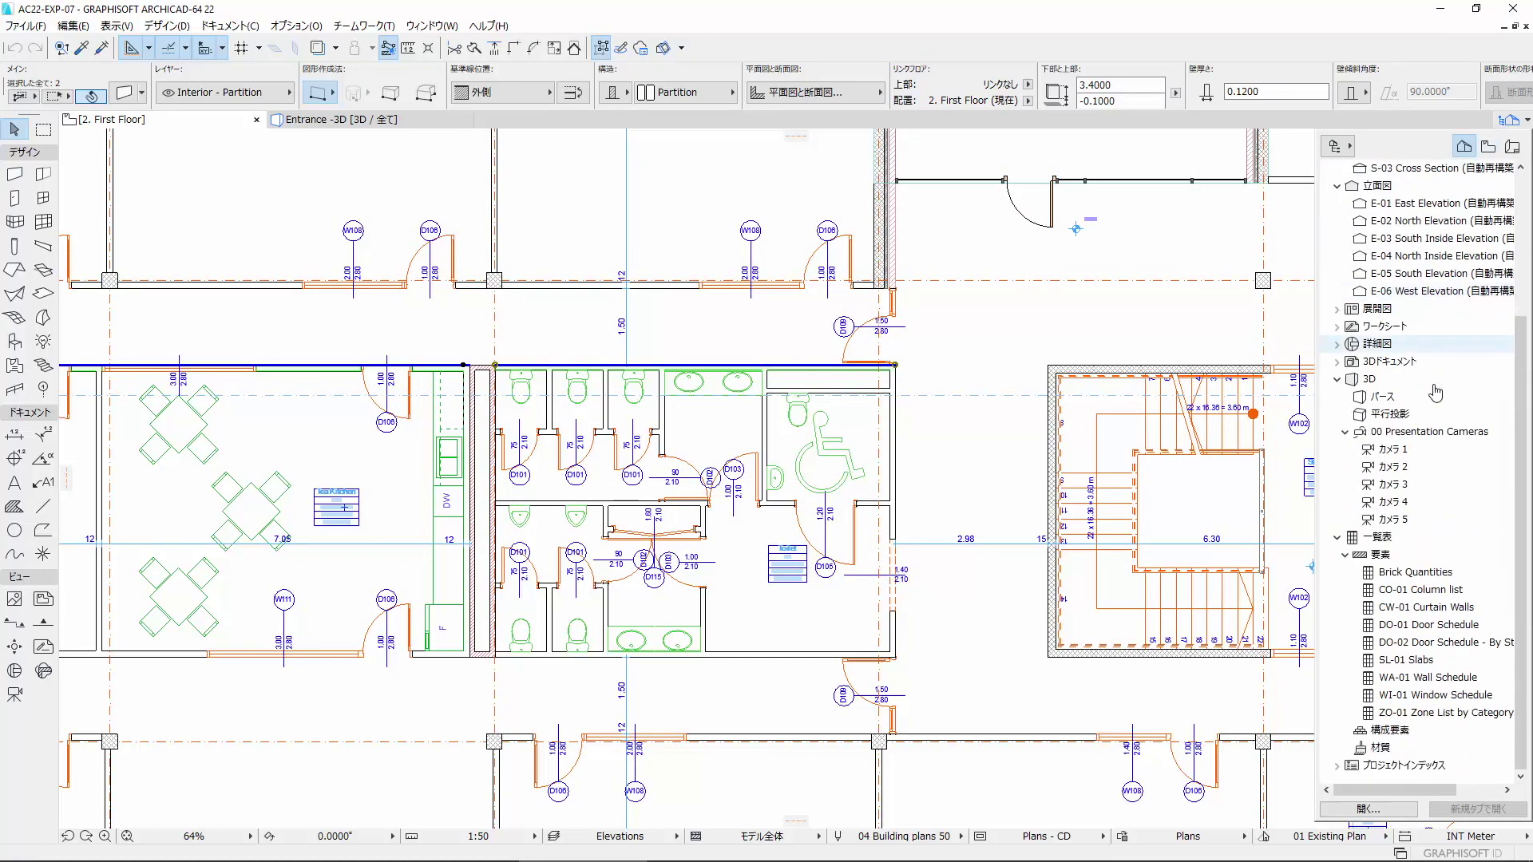
click(1371, 662)
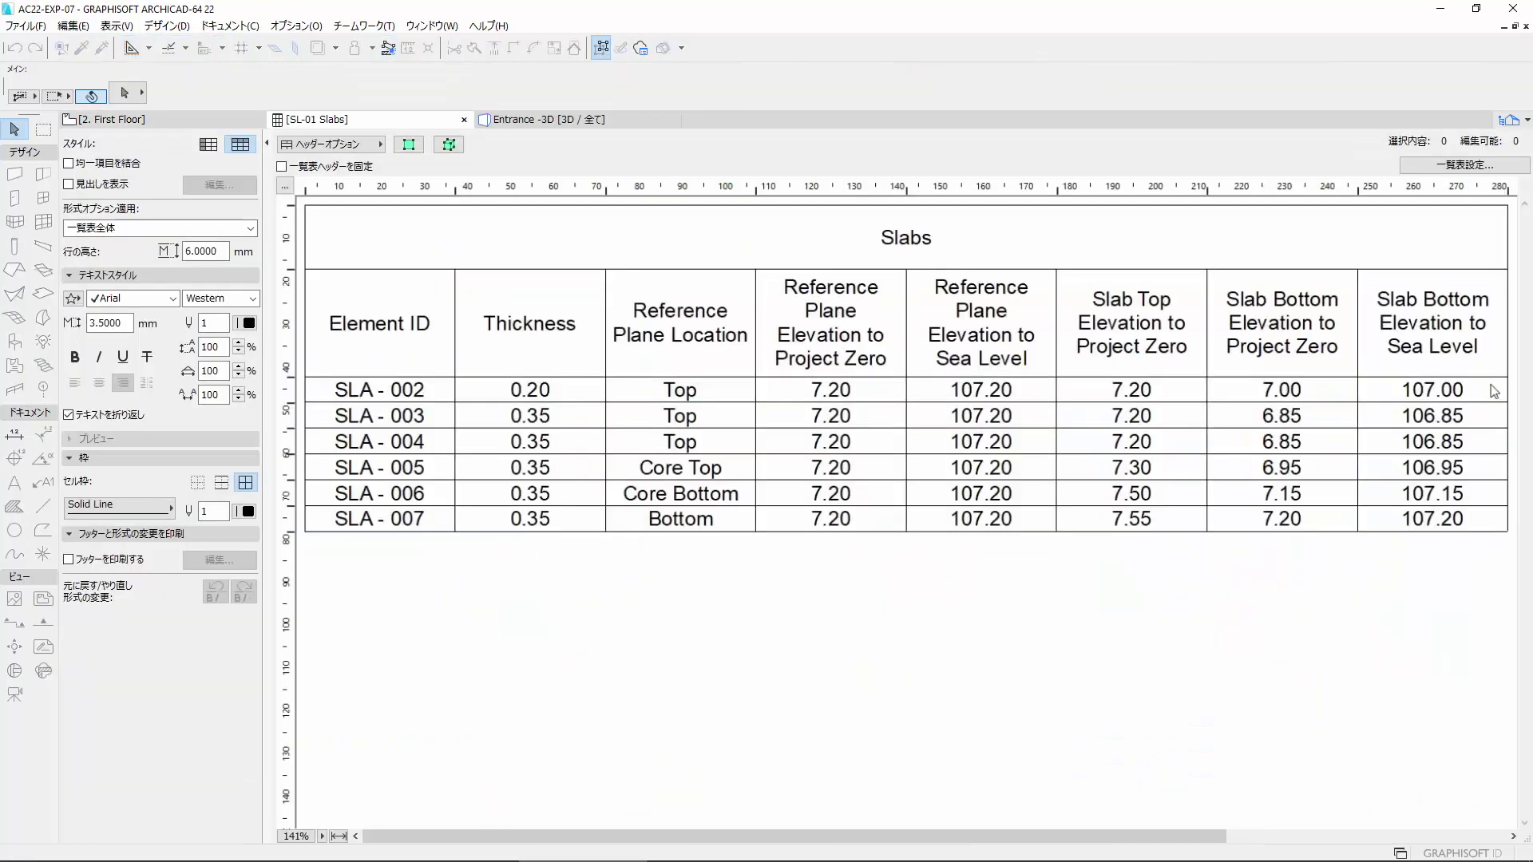